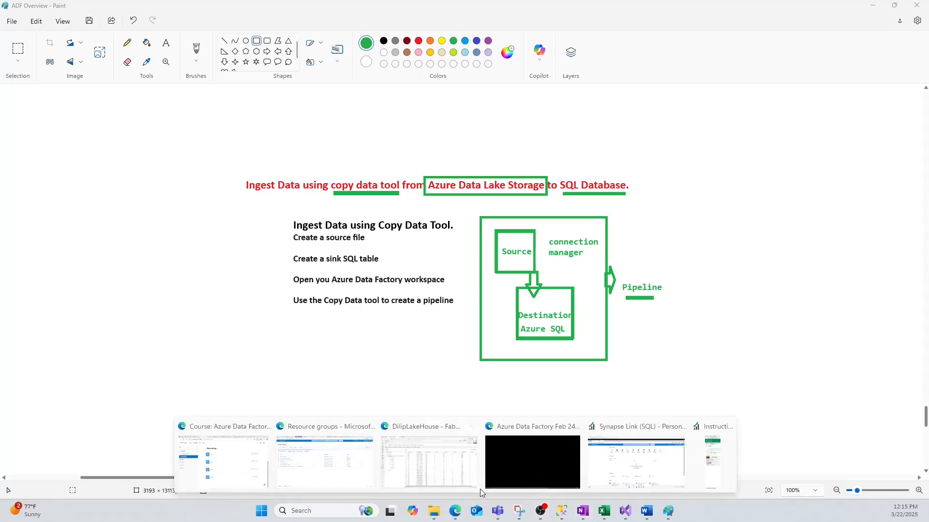
click(636, 461)
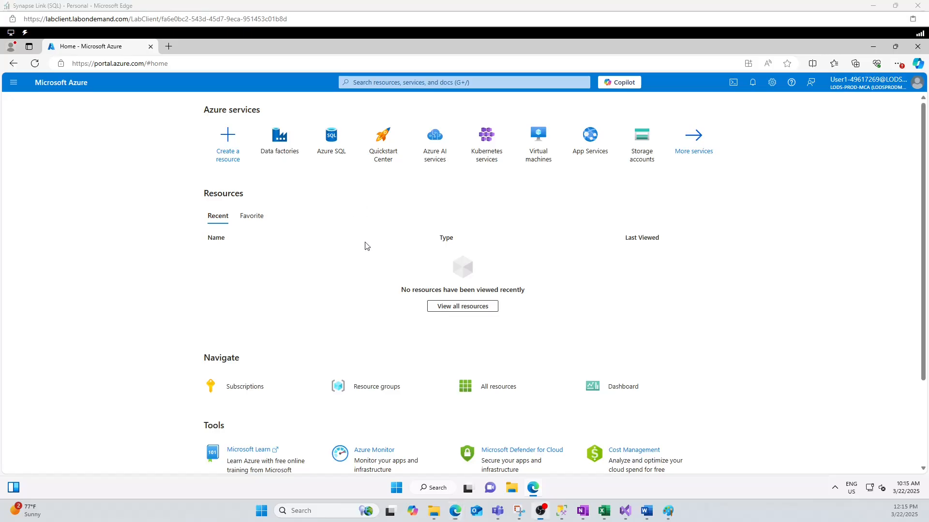
click(668, 511)
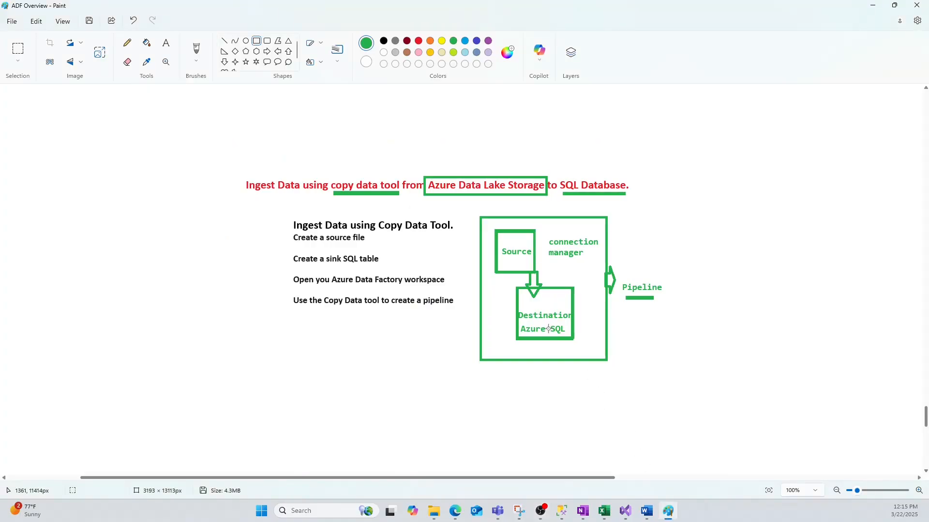
key(alt+Tab)
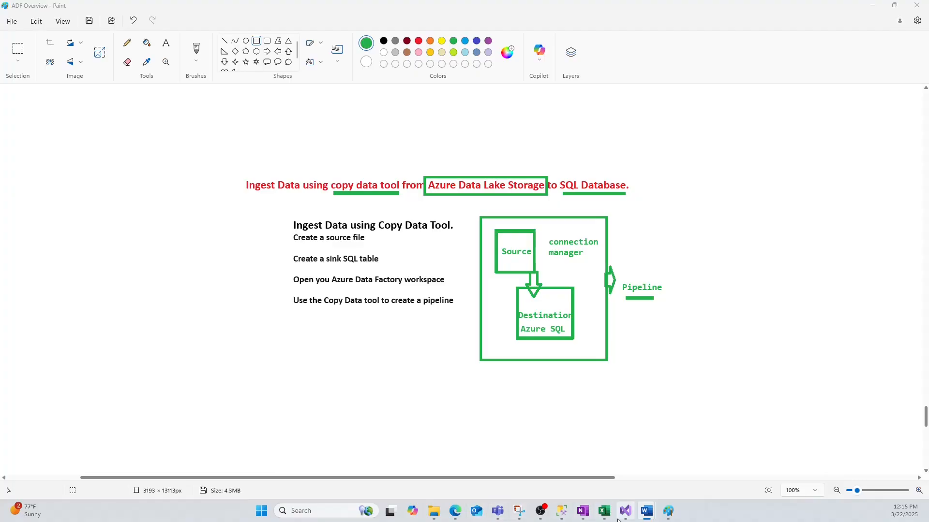
Switch to the Azure portal in Edge and open the query editor of the AdventureWorksLT Azure SQL database
mouse_move(457, 511)
click(532, 459)
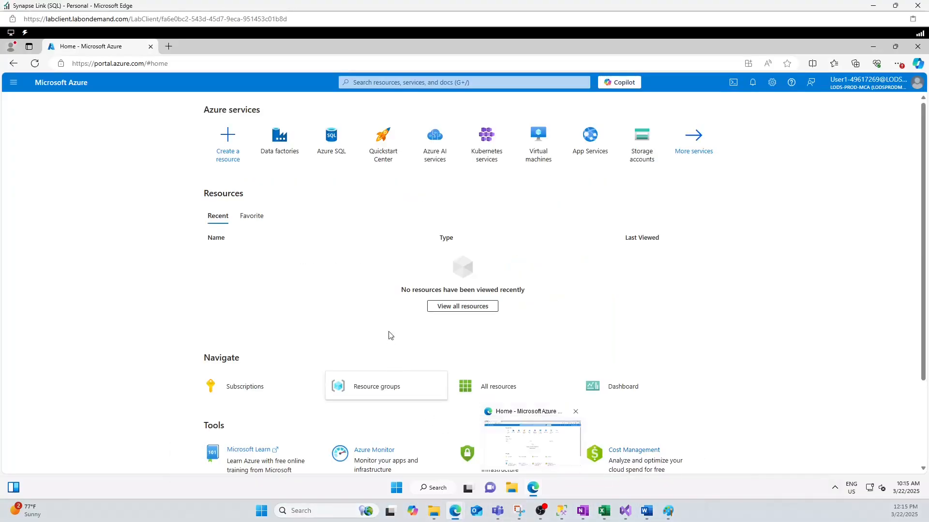
click(332, 137)
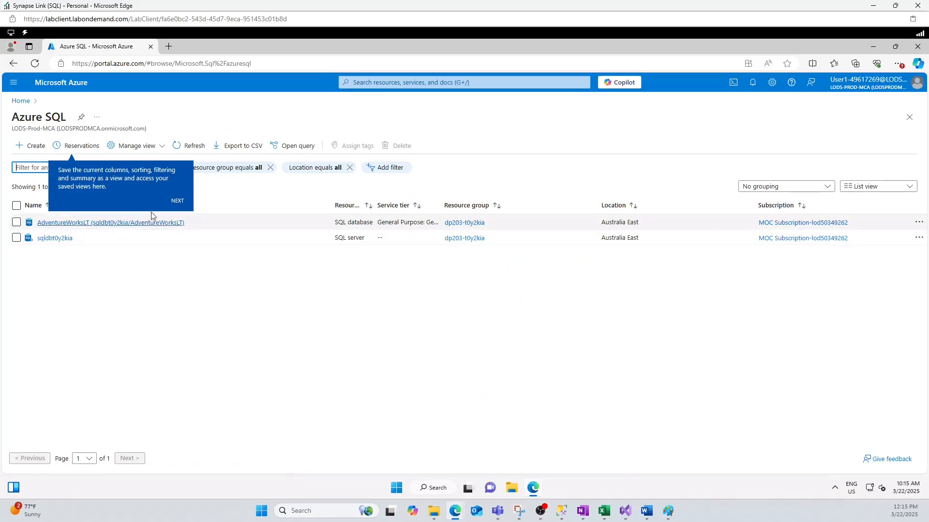
click(177, 202)
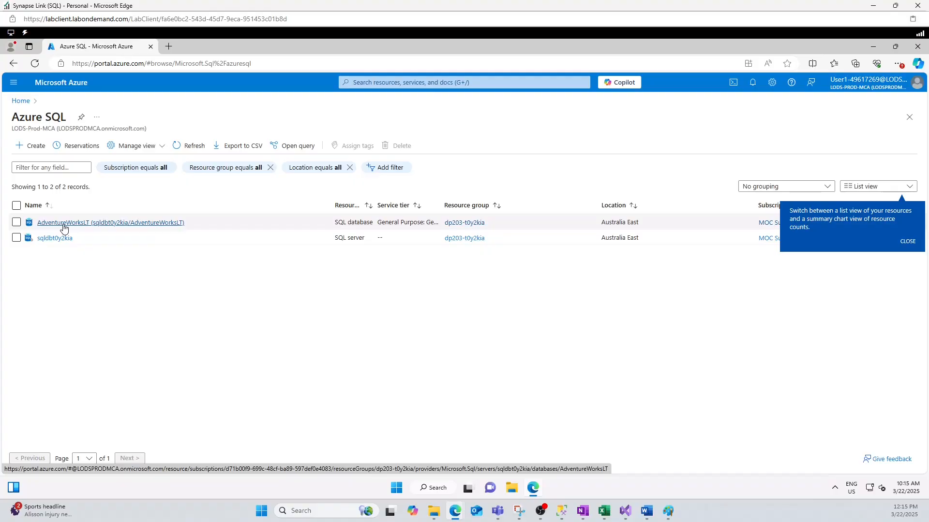
click(63, 224)
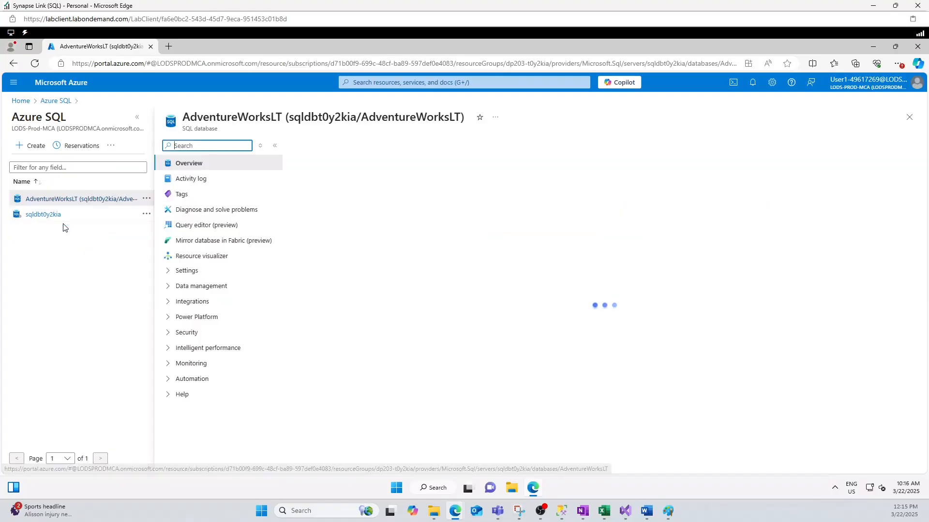
click(192, 228)
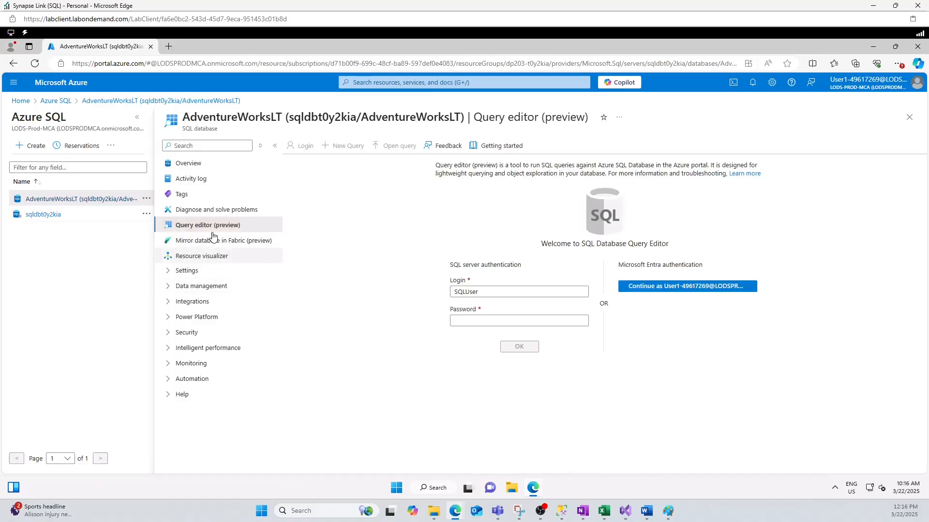
Log in to the query editor with SQL server authentication by entering the account password, and dismiss the offer to save it
click(467, 320)
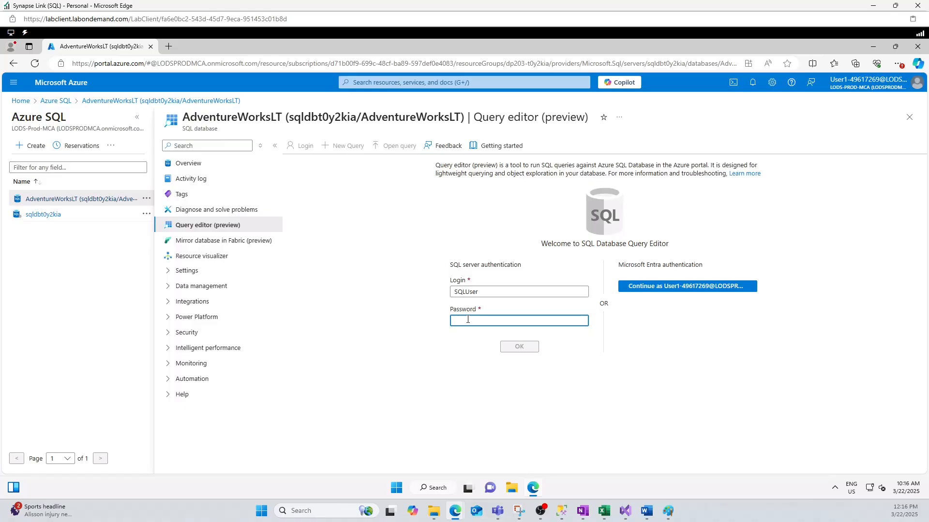
text(Pa)
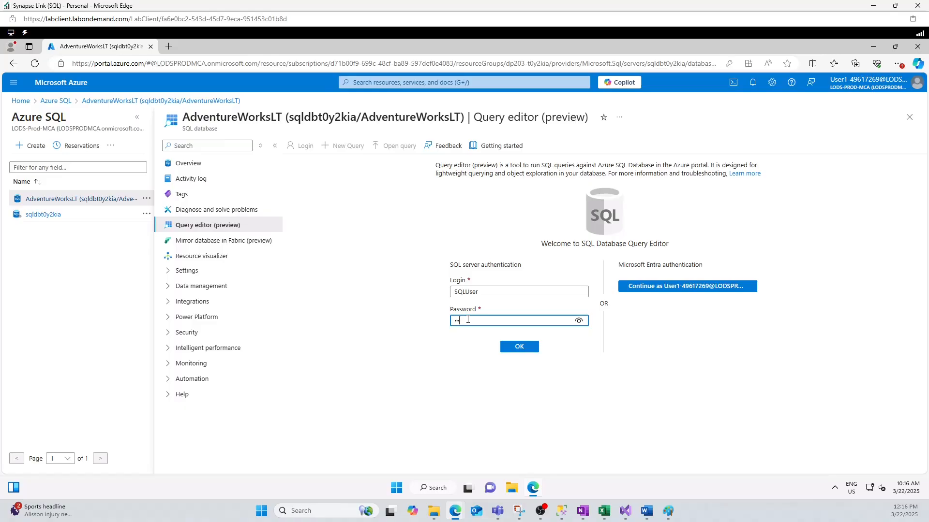
text(••••••)
click(519, 347)
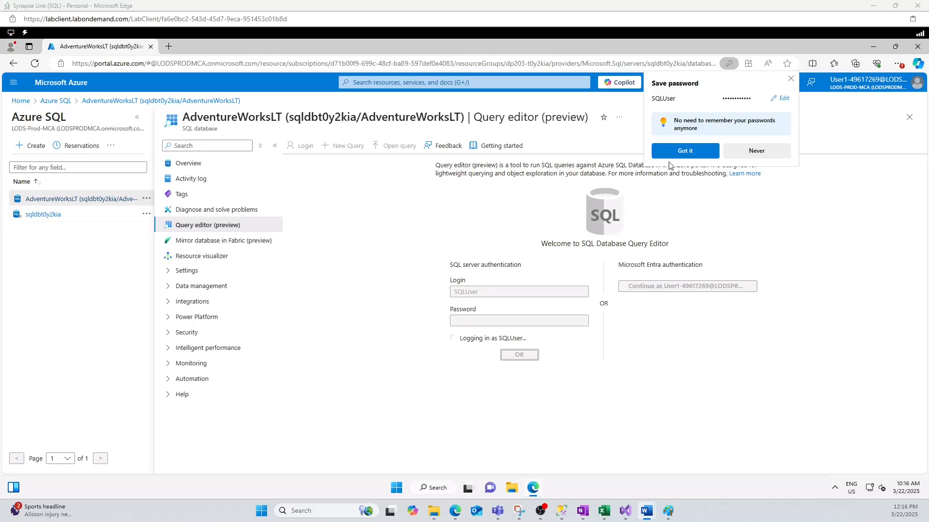
click(791, 78)
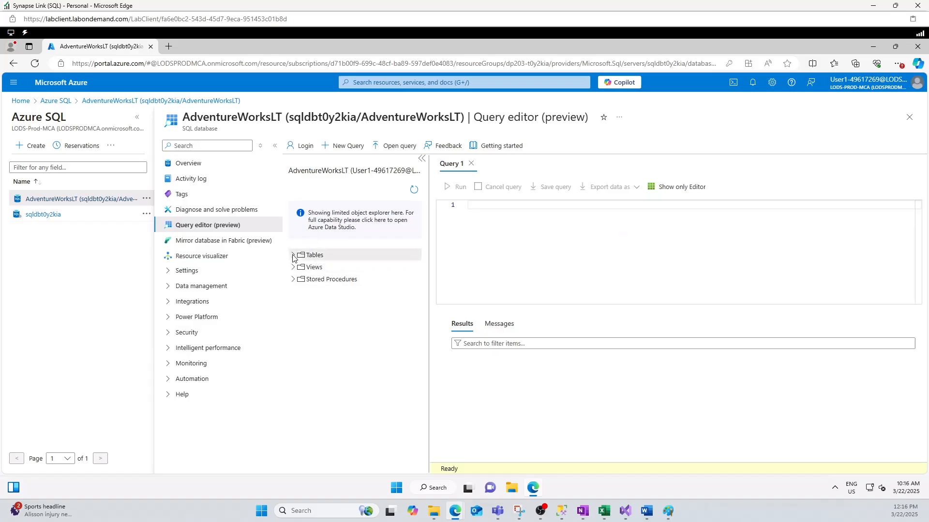
List the tables and run a query creating dbo.emp with ID int IDENTITY(1,1) NOT NULL, FirstName varchar(50) and LastName varchar(50)
click(293, 255)
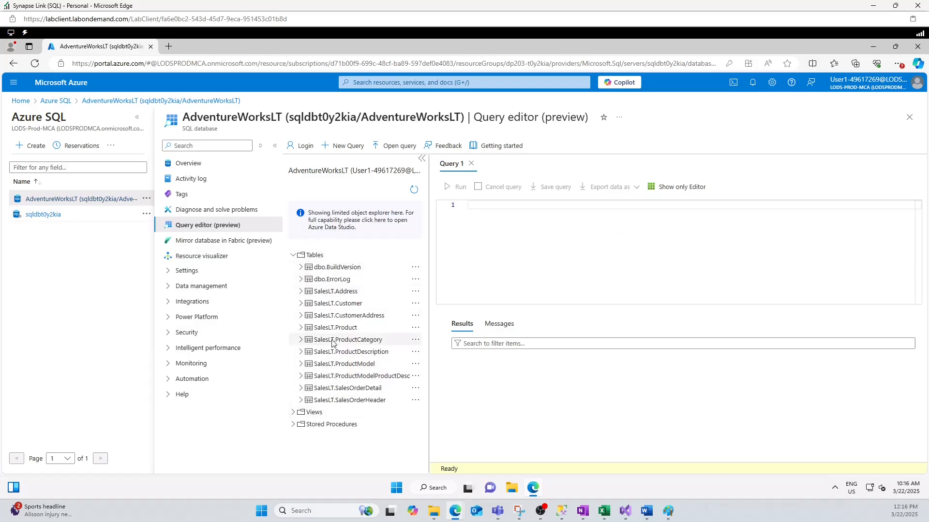
text(CREATE TABLE dbo.emp (     ID int IDENTITY(1,1) NOT NULL,     FirstName varchar(50),     LastName varchar(50) ) GO)
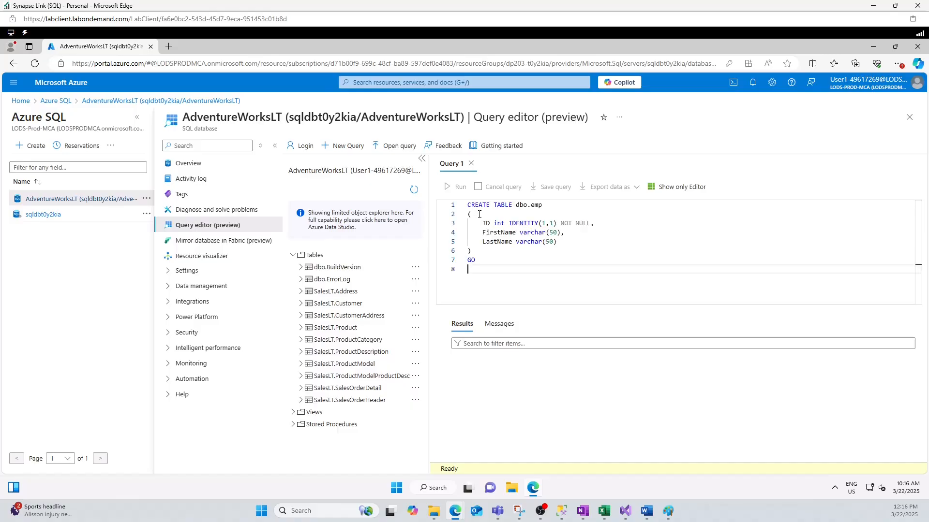
drag(545, 206, 610, 222)
click(486, 255)
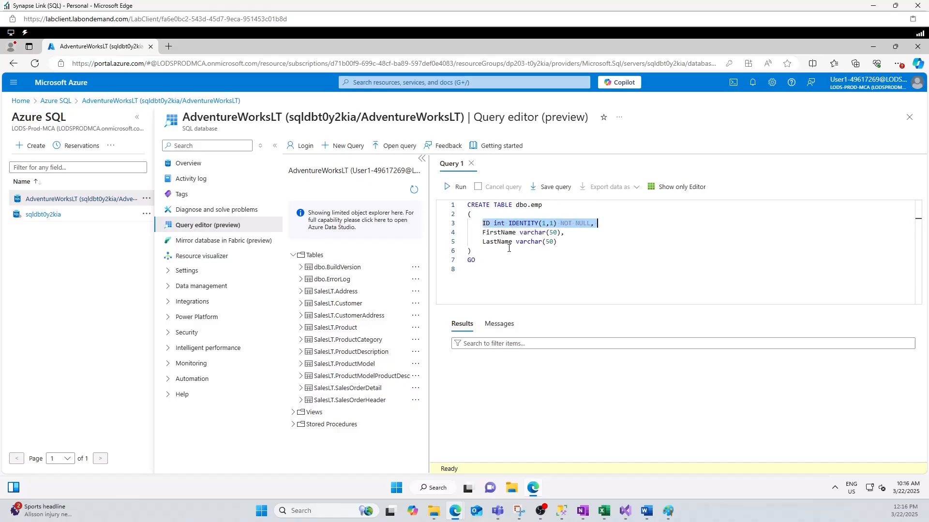
drag(482, 234, 572, 245)
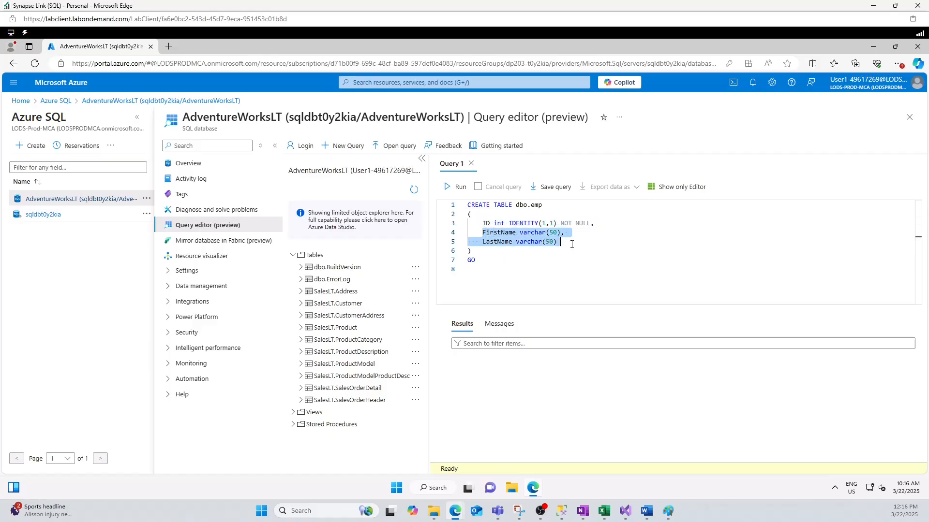
click(511, 253)
drag(498, 261, 466, 205)
click(446, 192)
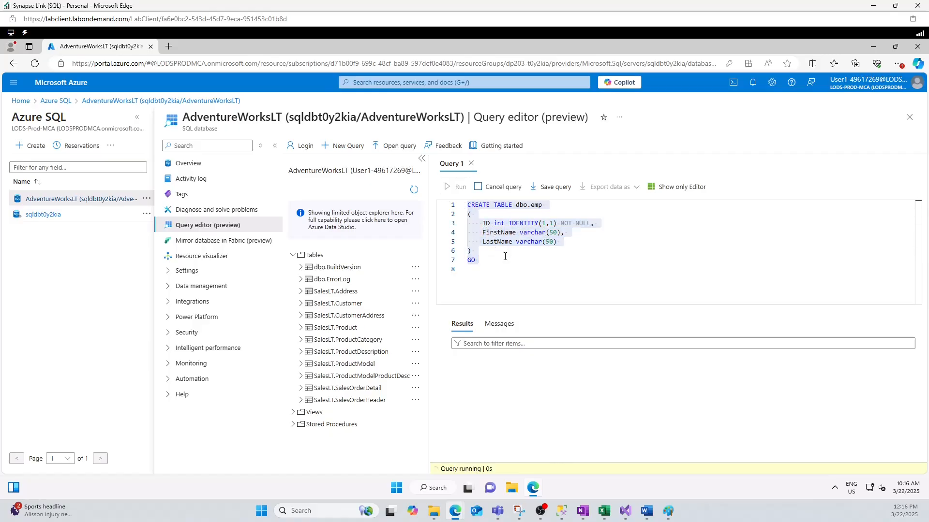
Add the statement "Select * from dbo.emp" below the table creation script and run only that statement
click(503, 277)
key(Return)
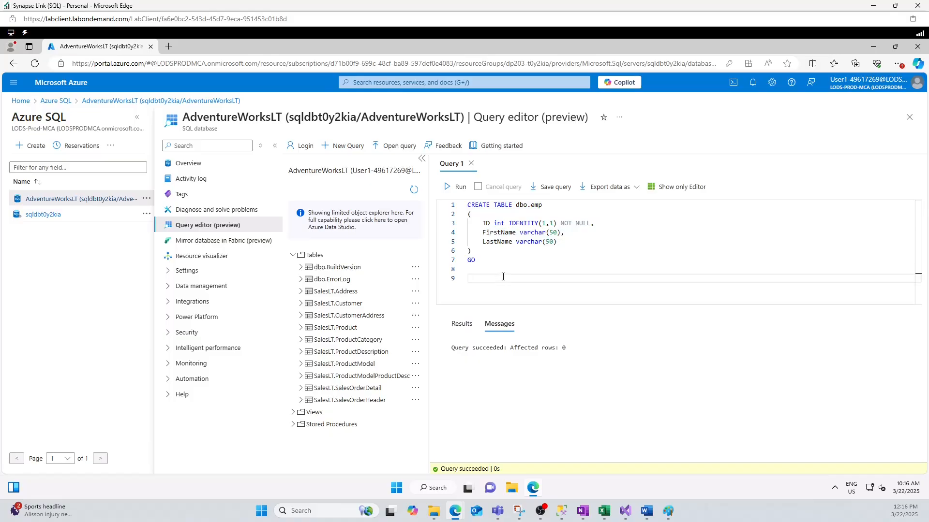
text(Sele)
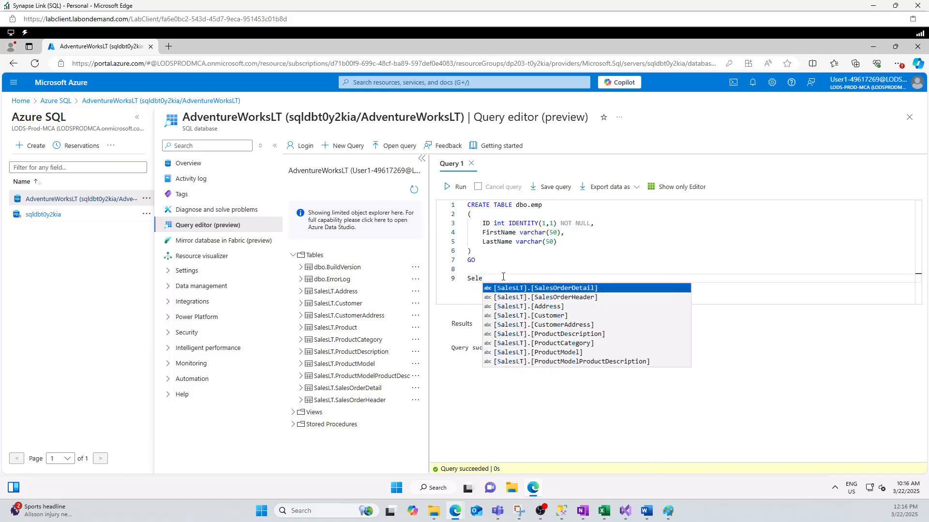
text(ct * from)
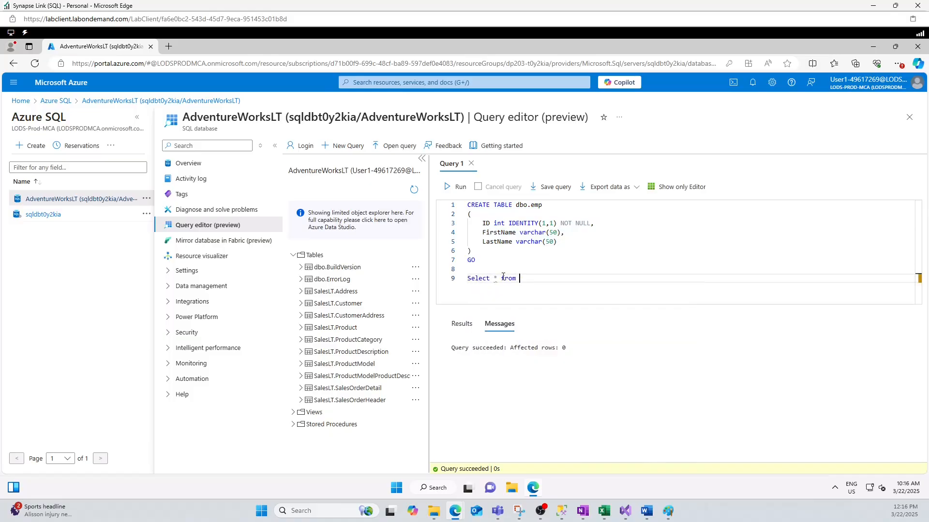
drag(544, 206, 516, 206)
key(ctrl+c)
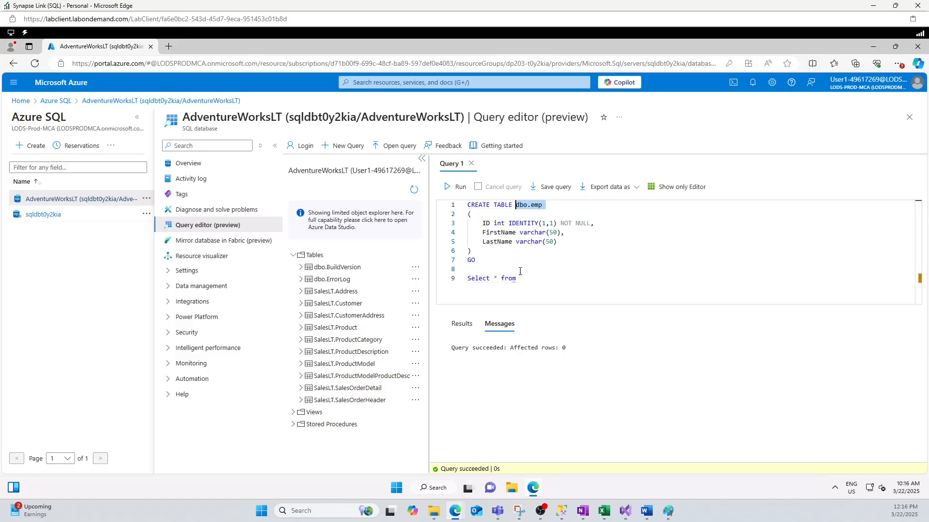
click(524, 286)
key(ctrl+v)
drag(554, 278, 452, 276)
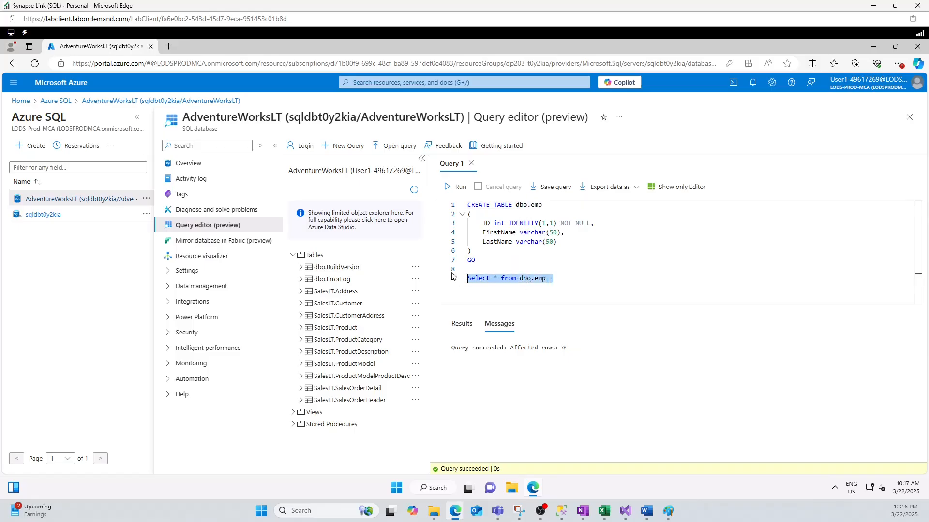
click(457, 187)
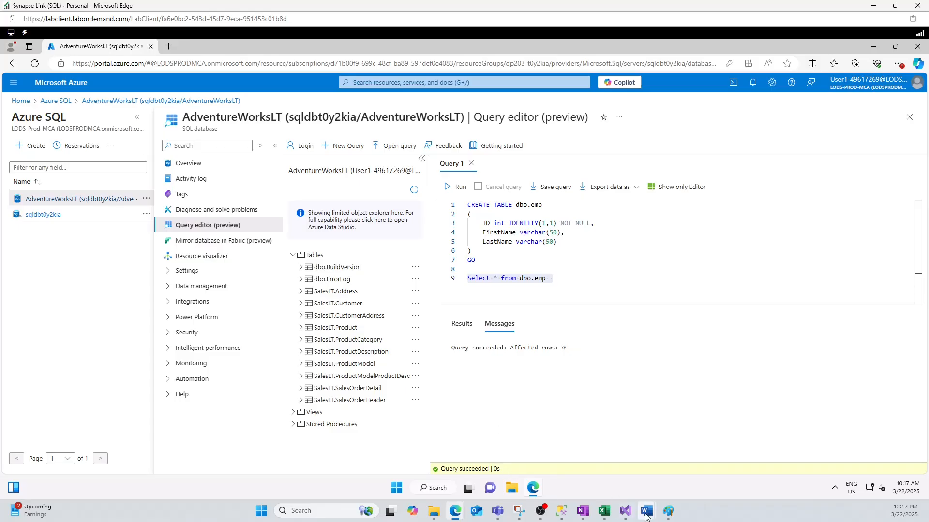
Leave the query editor for the portal home, discarding the unsaved edits, and view the list of data factories
mouse_move(646, 511)
click(20, 101)
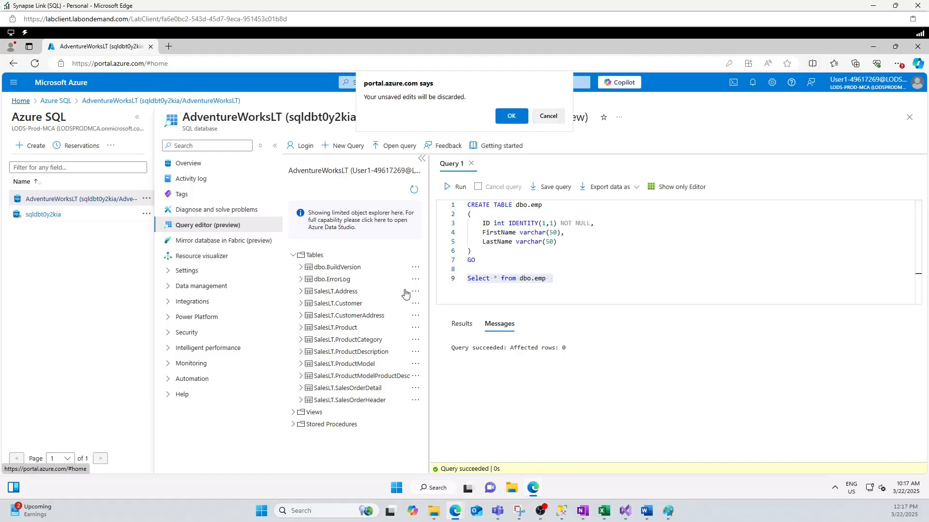
click(514, 116)
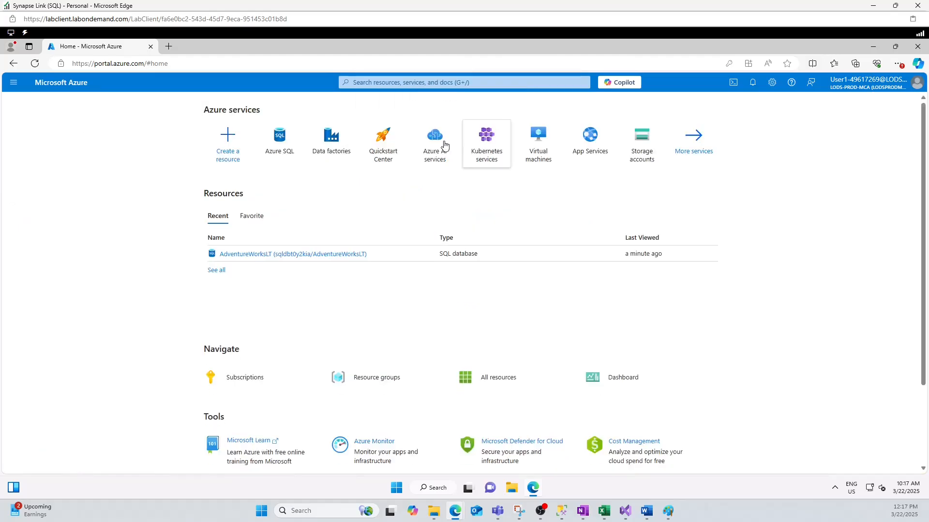
click(334, 154)
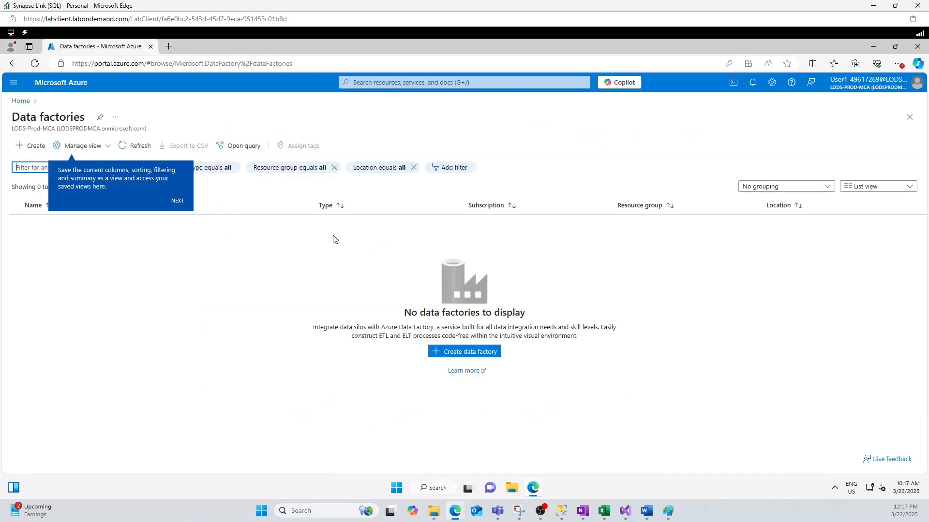
click(177, 201)
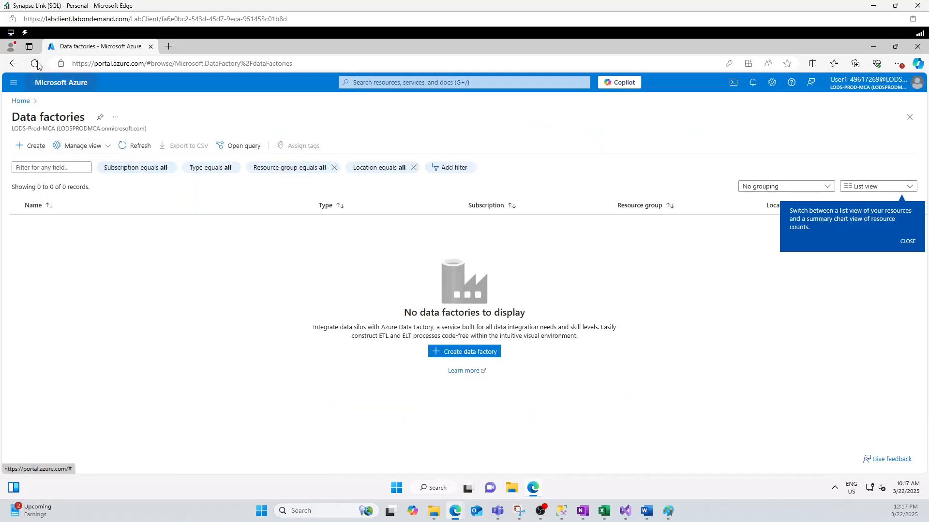
Search the portal for "syna" and open the synapset0y2kia workspace under Azure Synapse Analytics
click(368, 83)
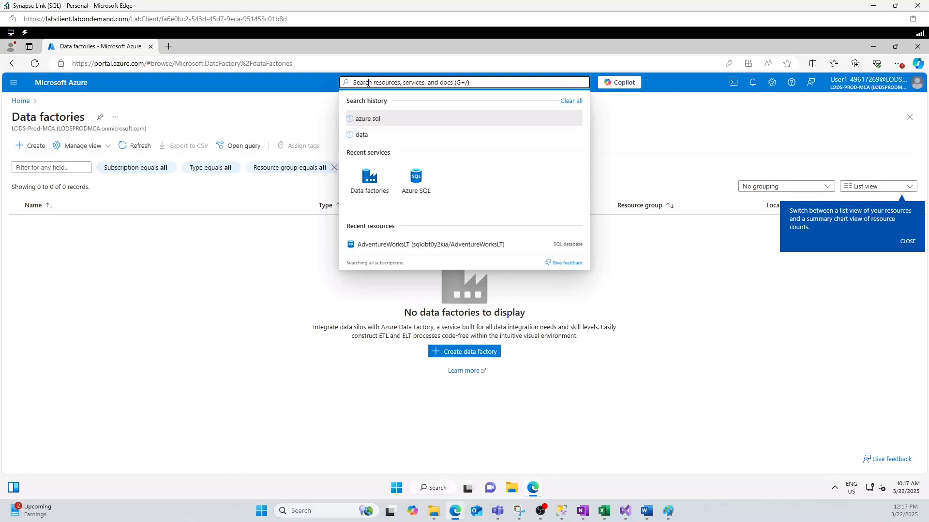
text(syna)
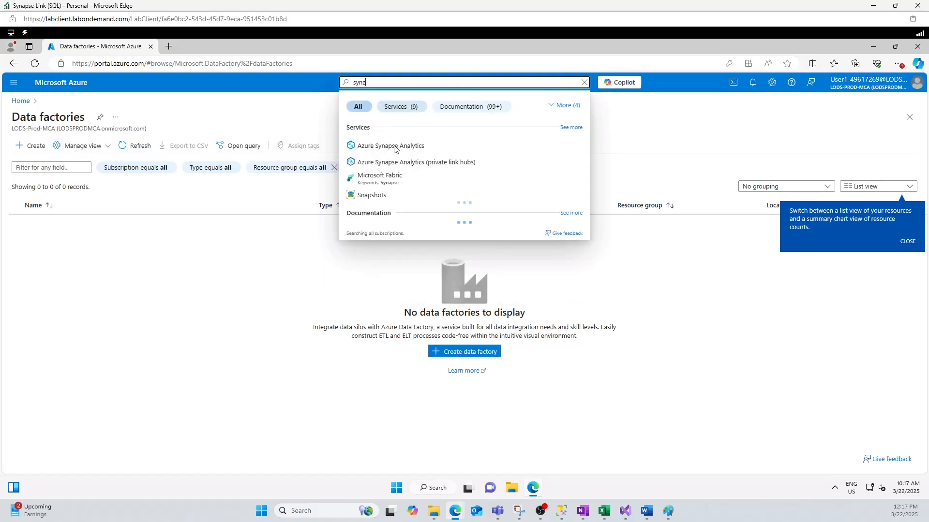
click(395, 147)
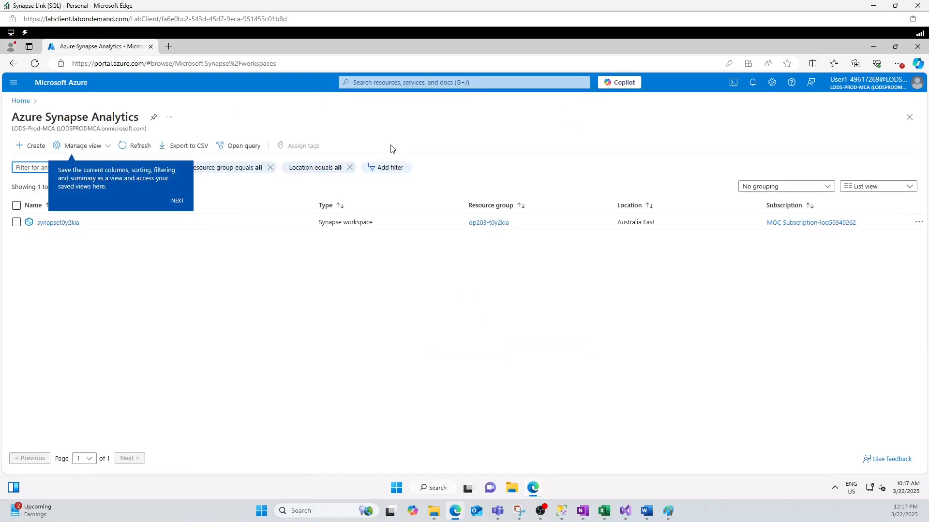
click(47, 223)
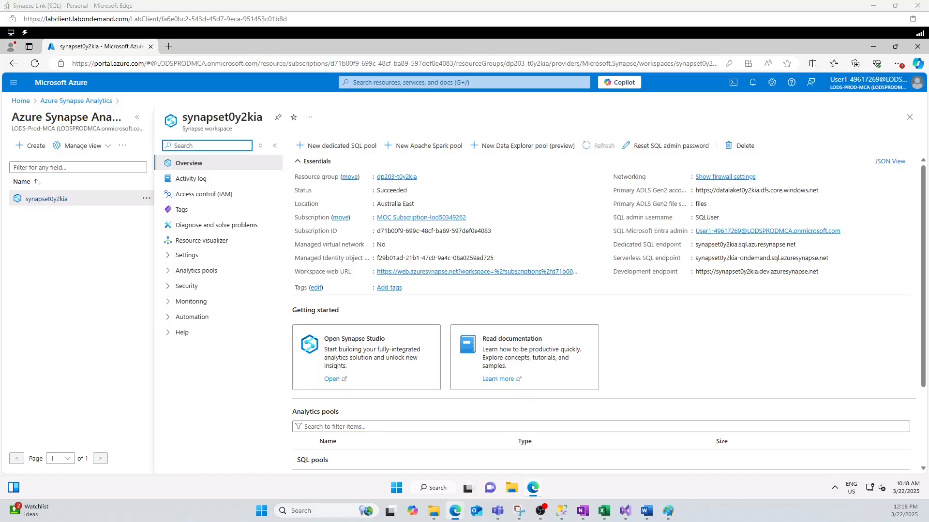
Open Notepad in the lab machine and enter the pipe-delimited header FirstName|LastName with two rows of sample people's names
click(432, 488)
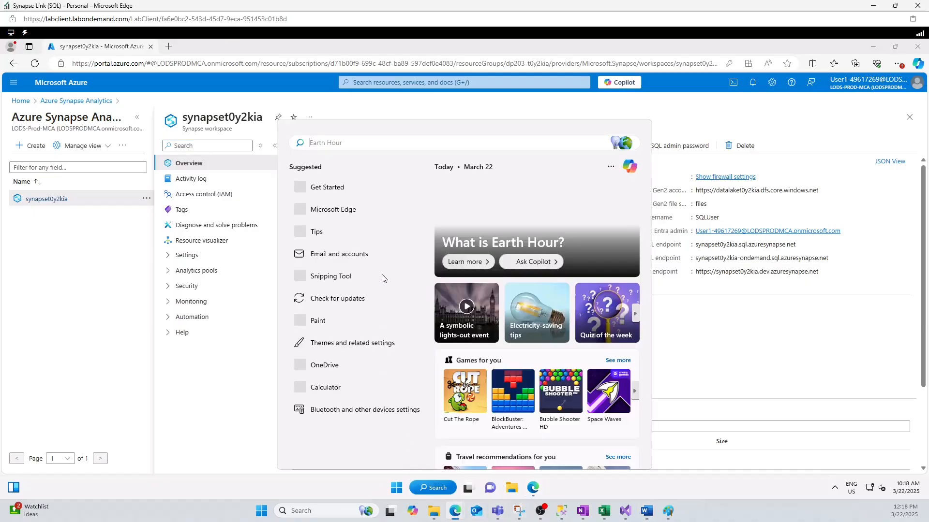
text(text)
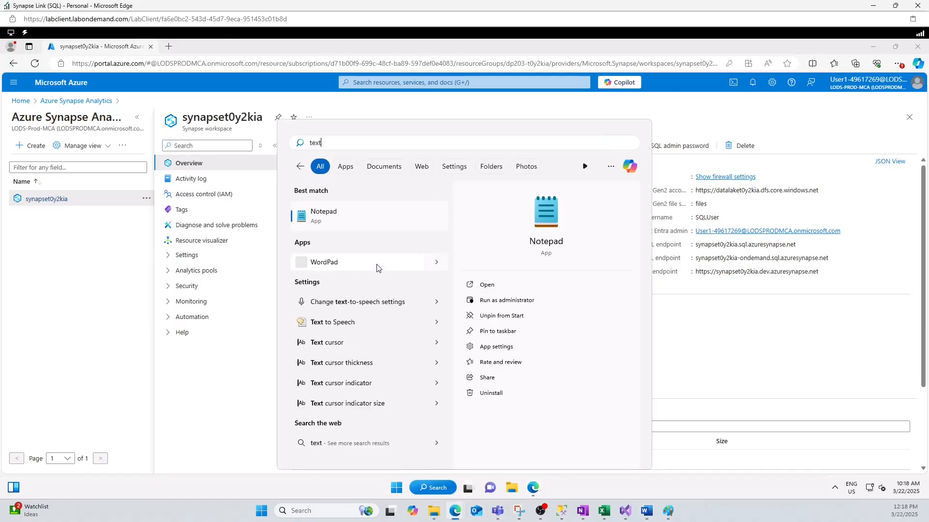
key(Escape)
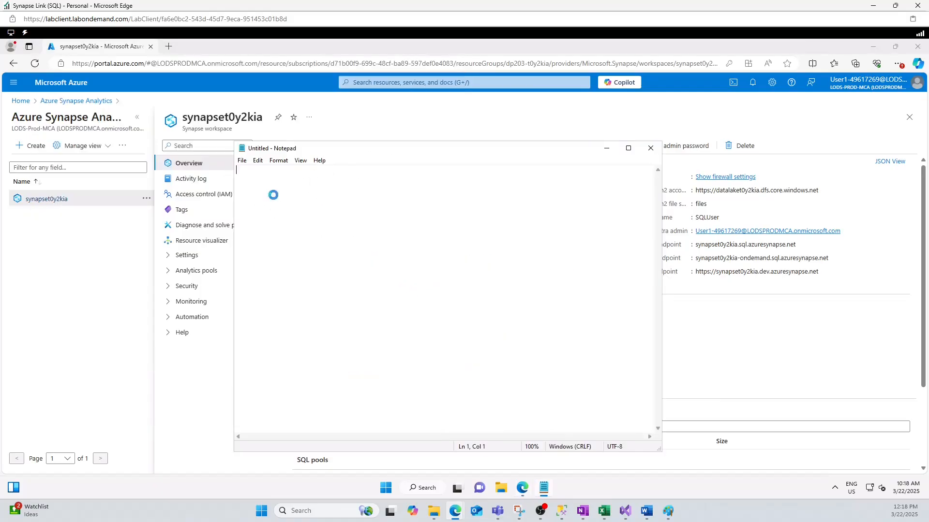
text(FirstName|LastName John|Doe Jane|Foster)
drag(364, 148, 457, 184)
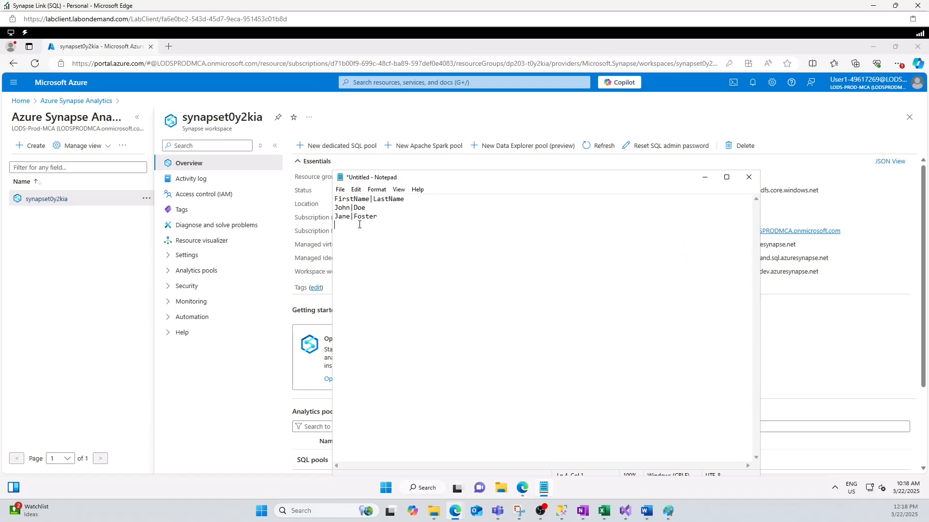
drag(383, 217, 333, 199)
click(391, 217)
key(ctrl+s)
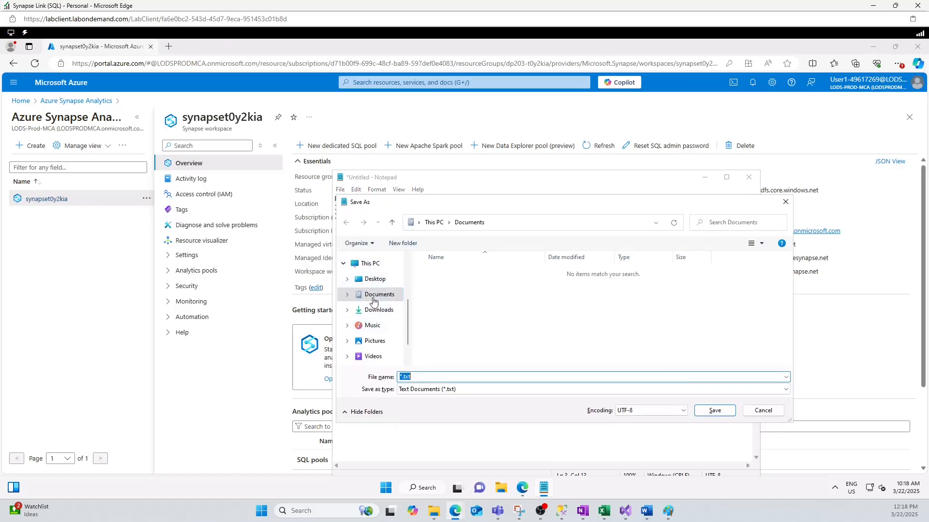
click(382, 280)
click(427, 376)
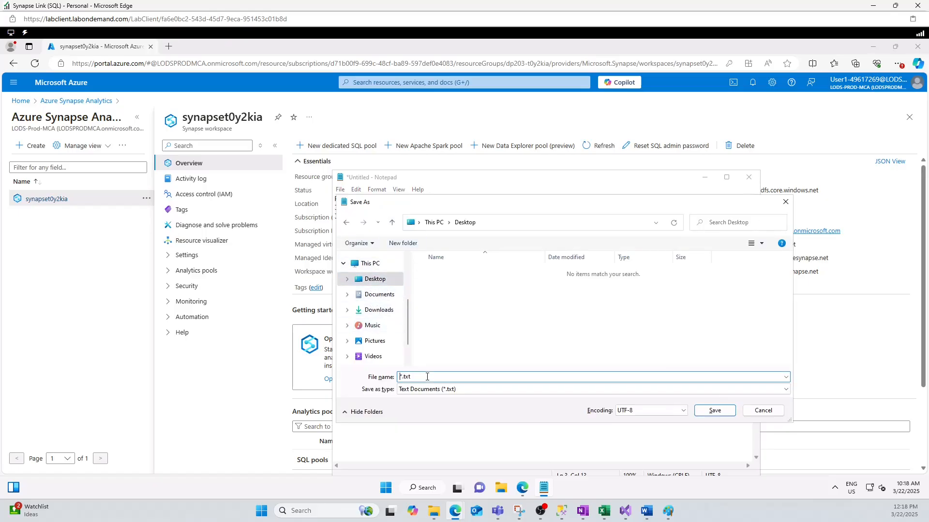
text(empdata)
click(713, 412)
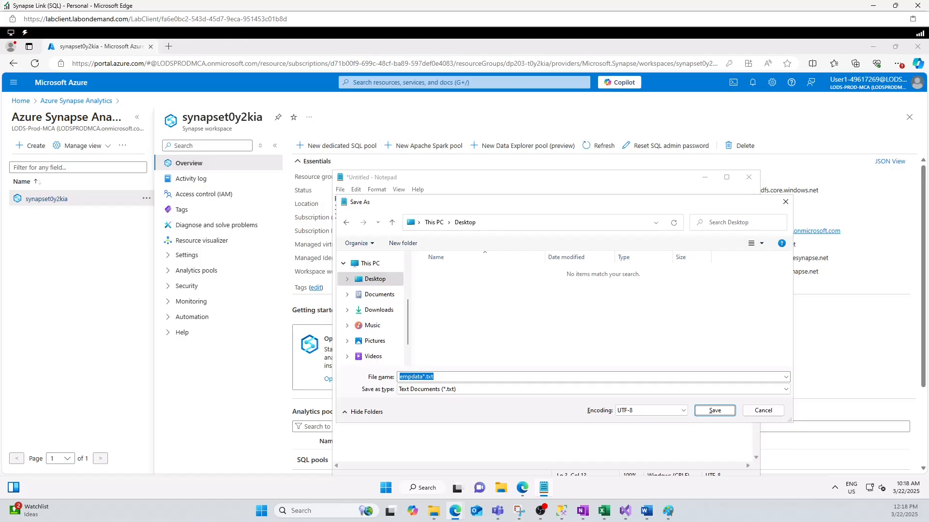
click(720, 412)
click(763, 411)
Save the pipe-delimited text file to the Desktop as empdata.txt
key(ctrl+s)
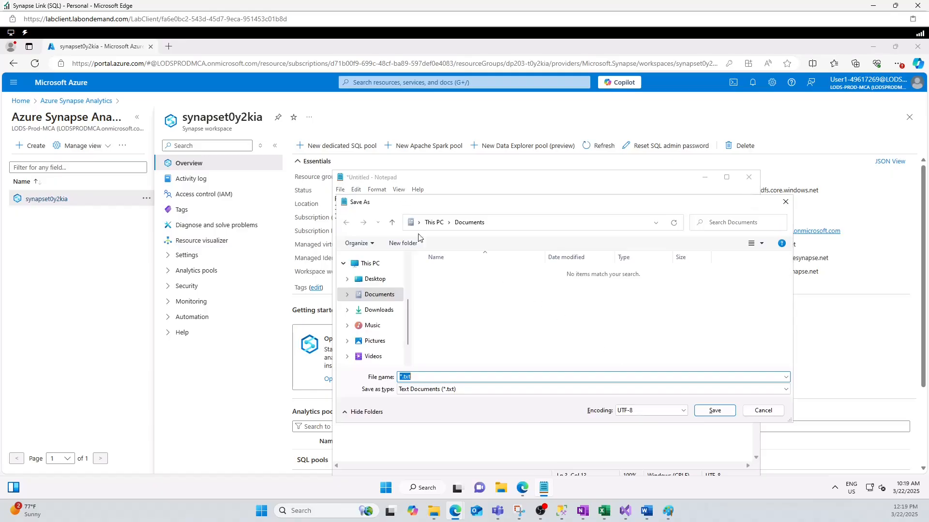
click(375, 279)
click(459, 376)
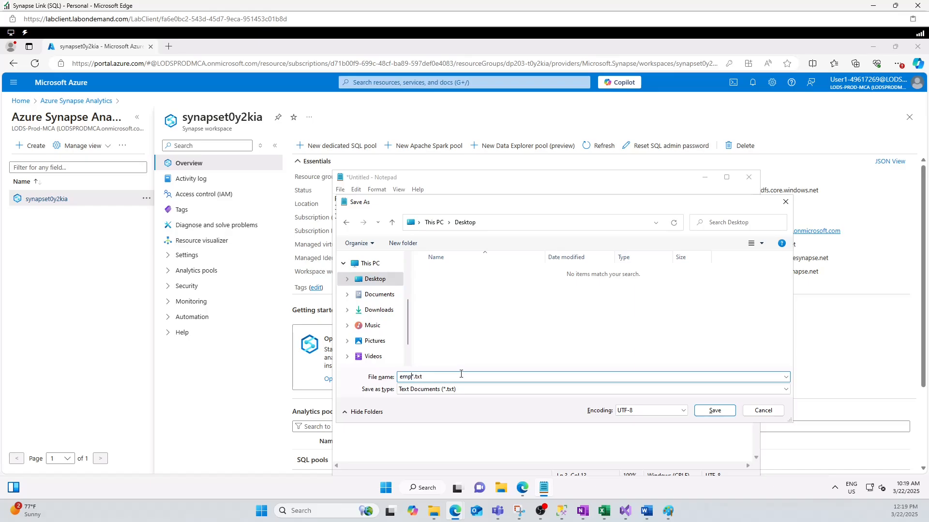
key(BackSpace)
text(data)
click(715, 411)
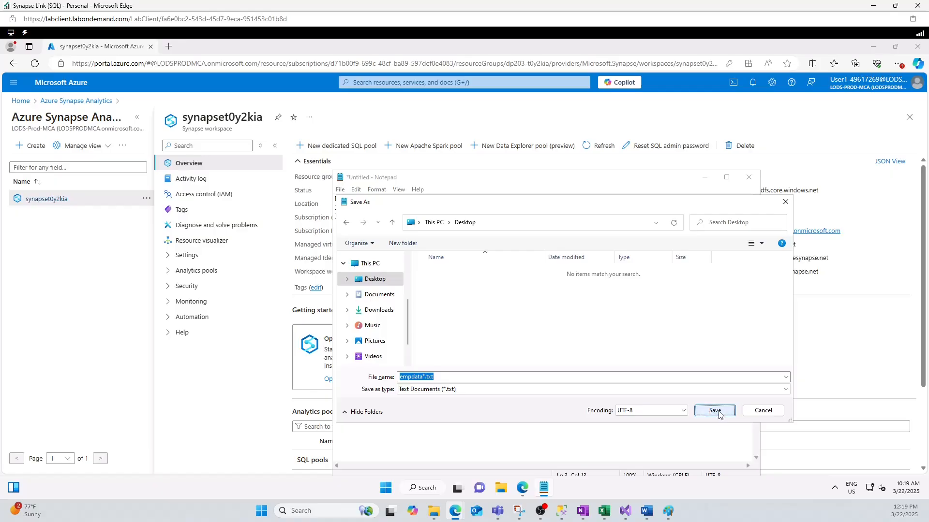
click(430, 378)
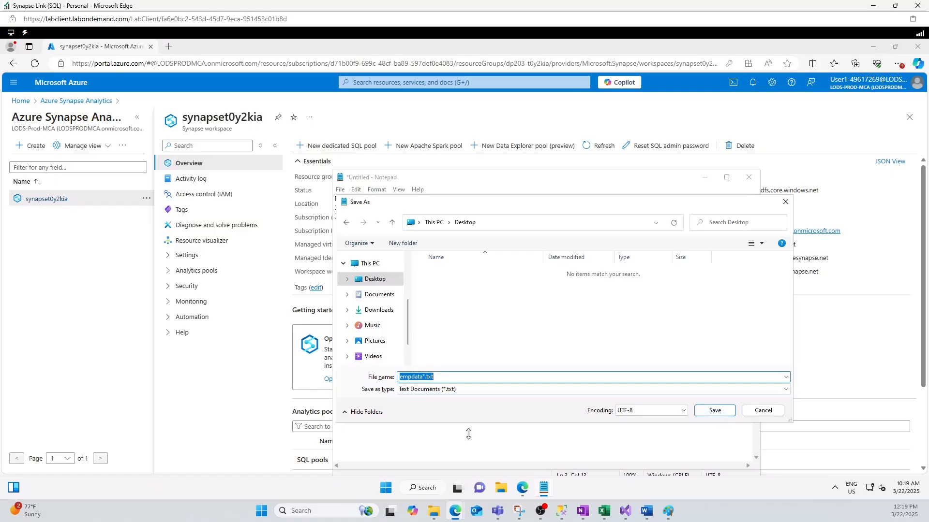
key(Home)
click(714, 411)
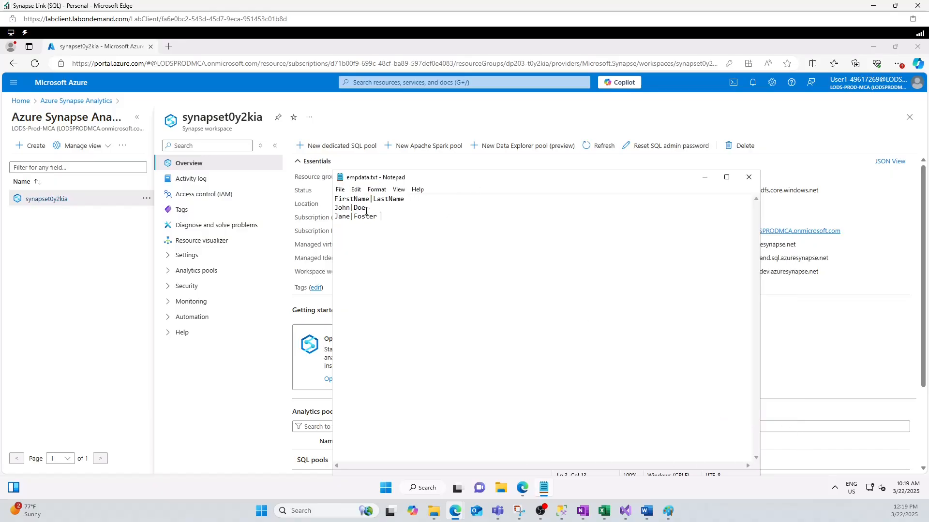
Check the Desktop folder in File Explorer for empdata.txt, and close File Explorer and Notepad
key(super+e)
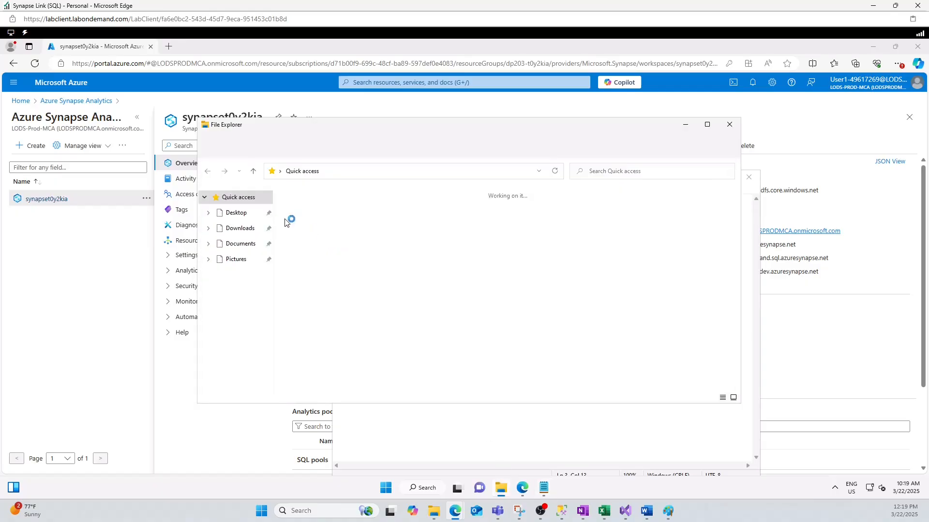
click(236, 216)
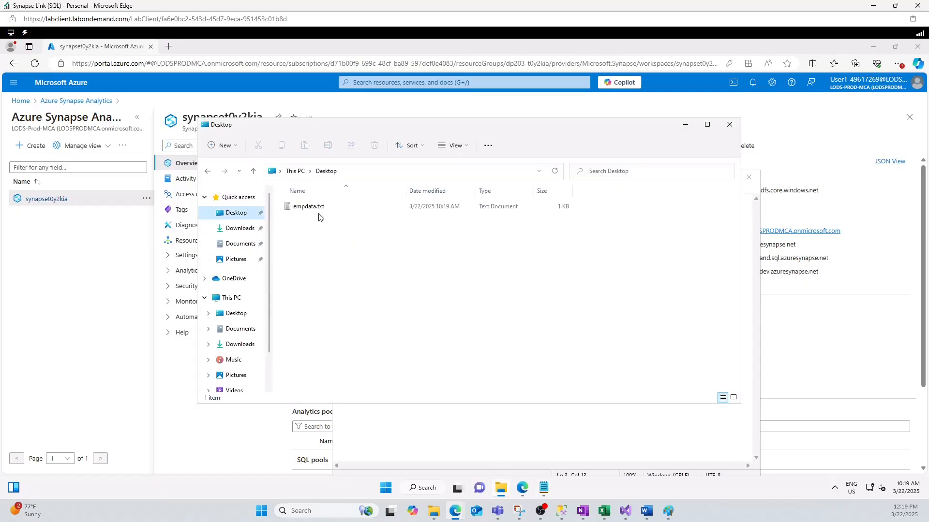
click(729, 126)
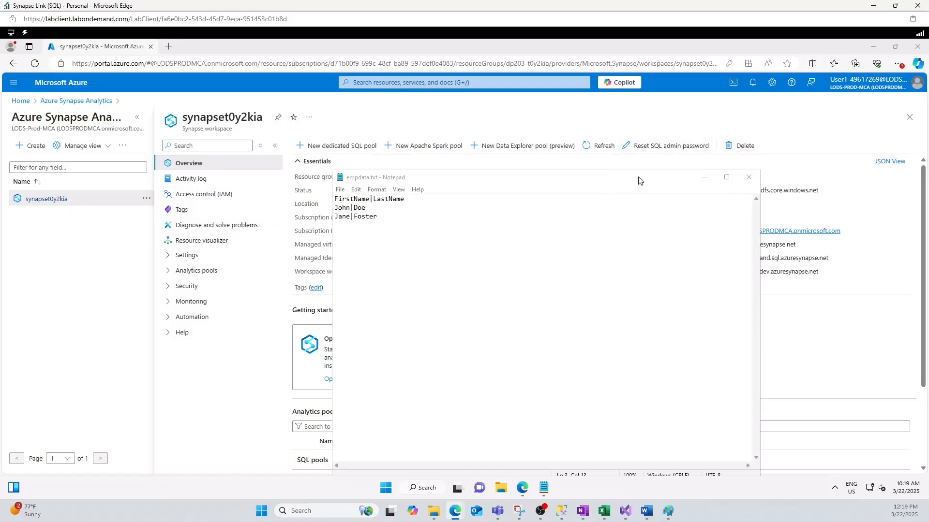
click(747, 180)
Return to the portal home, search for "store" and open the datalaket0y2kia storage account
click(21, 101)
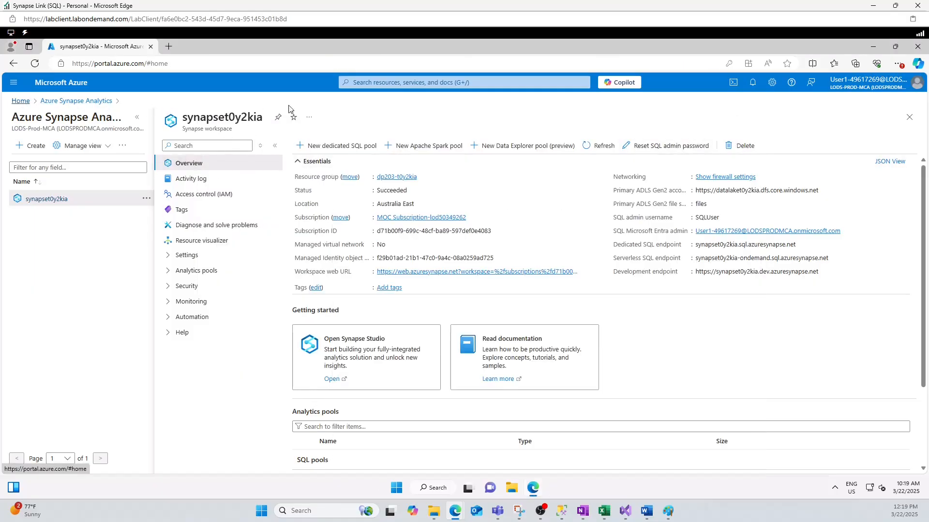
click(372, 83)
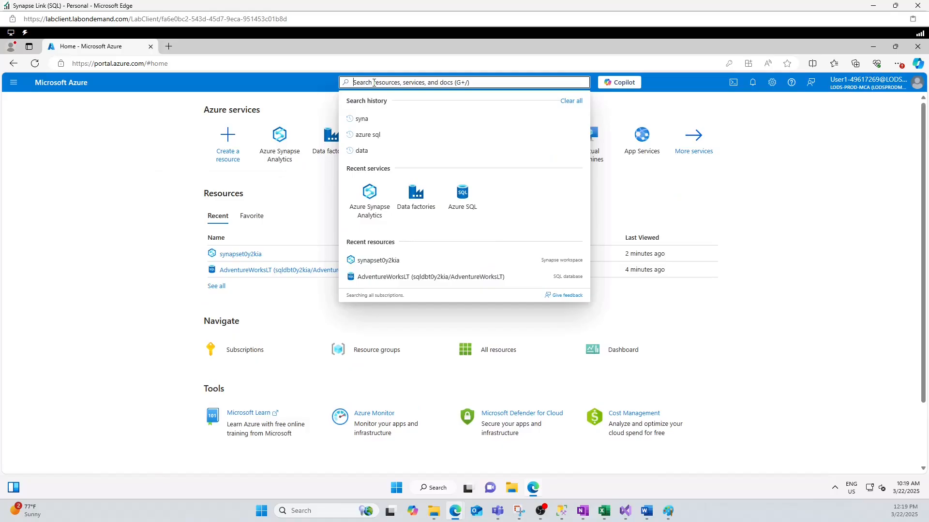
text(store)
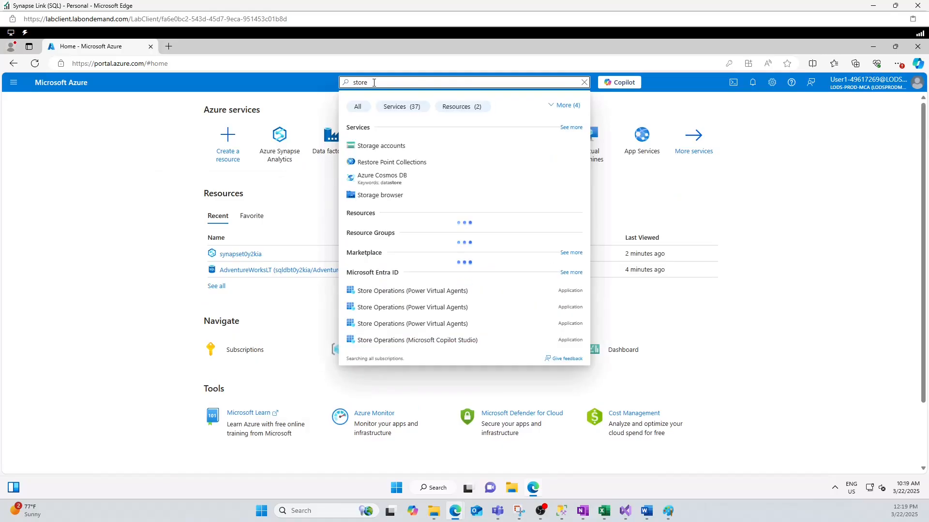
click(379, 147)
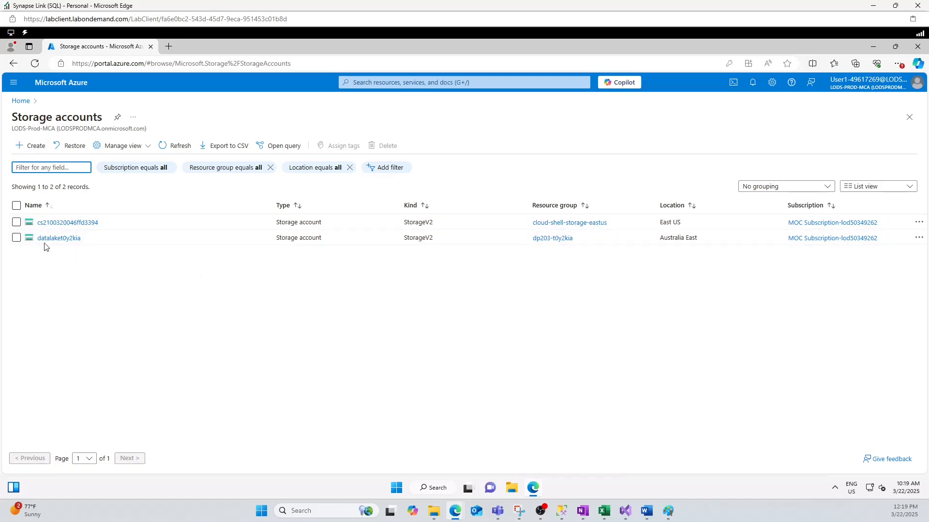
click(46, 242)
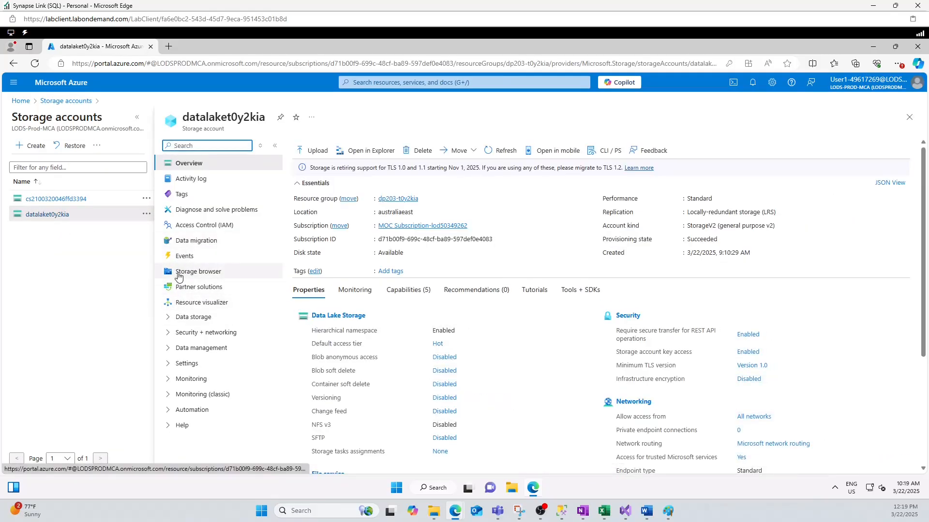
Open the files container under the storage account's data storage
click(167, 317)
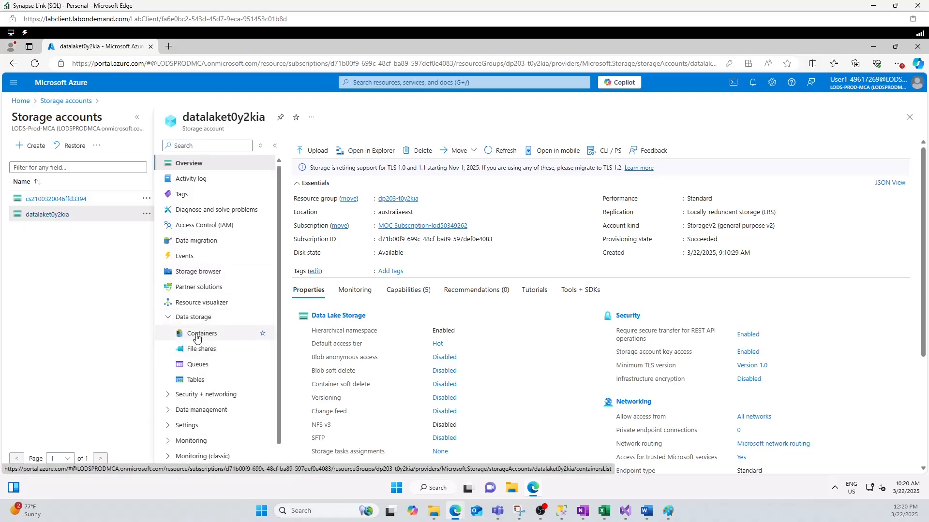
click(196, 334)
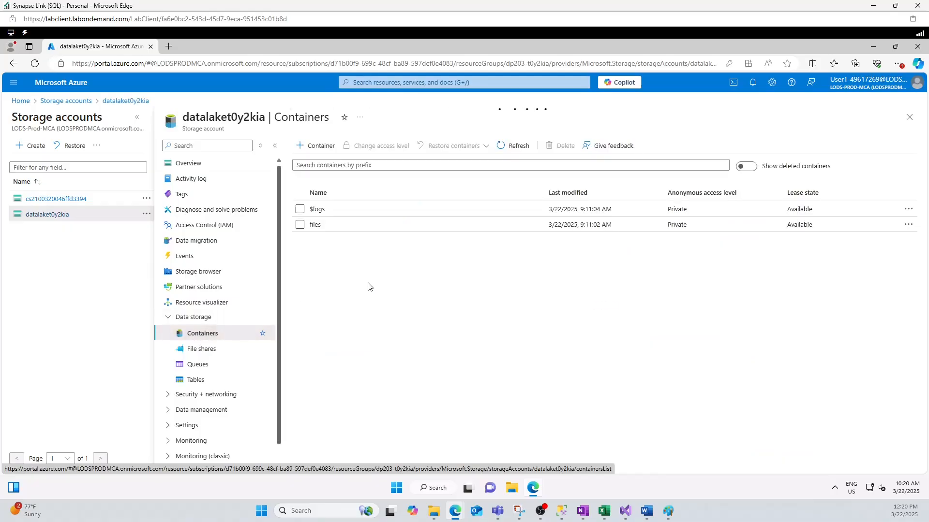
click(315, 225)
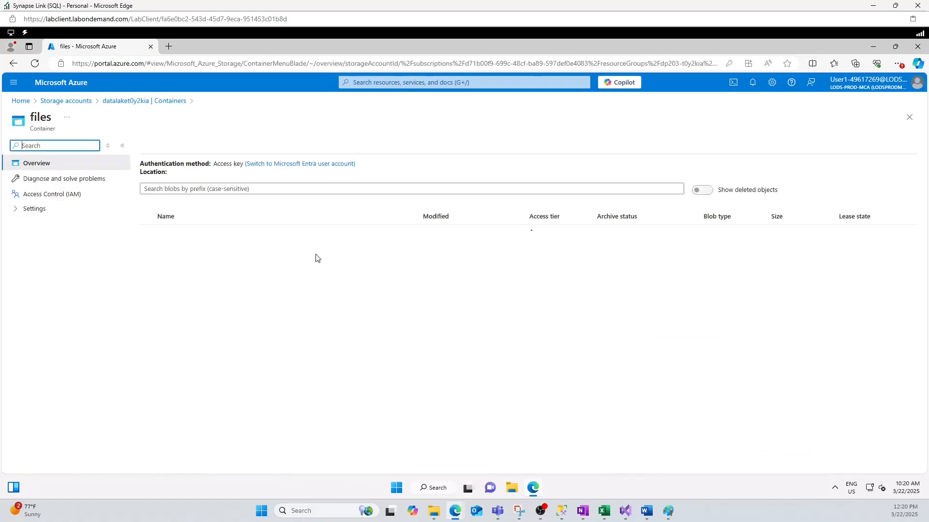
Upload empdata.txt from the Desktop to the files container
click(167, 148)
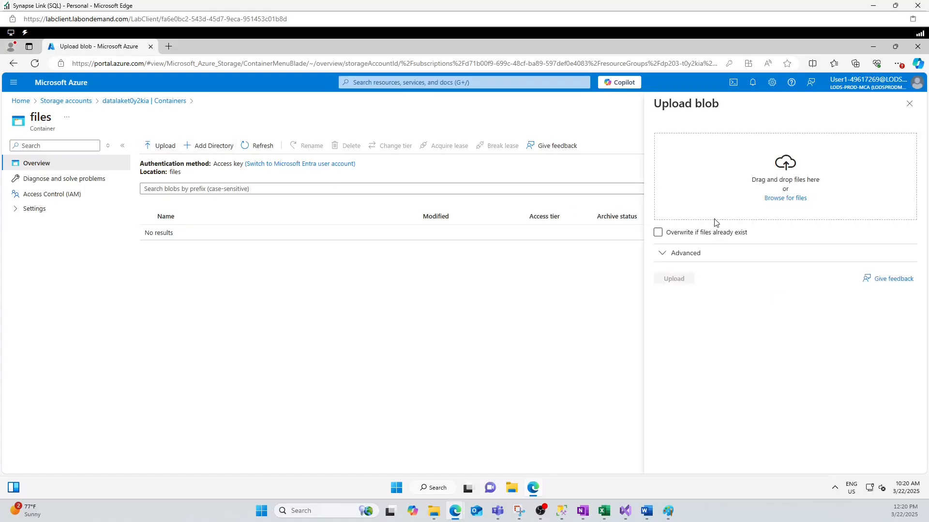
click(790, 202)
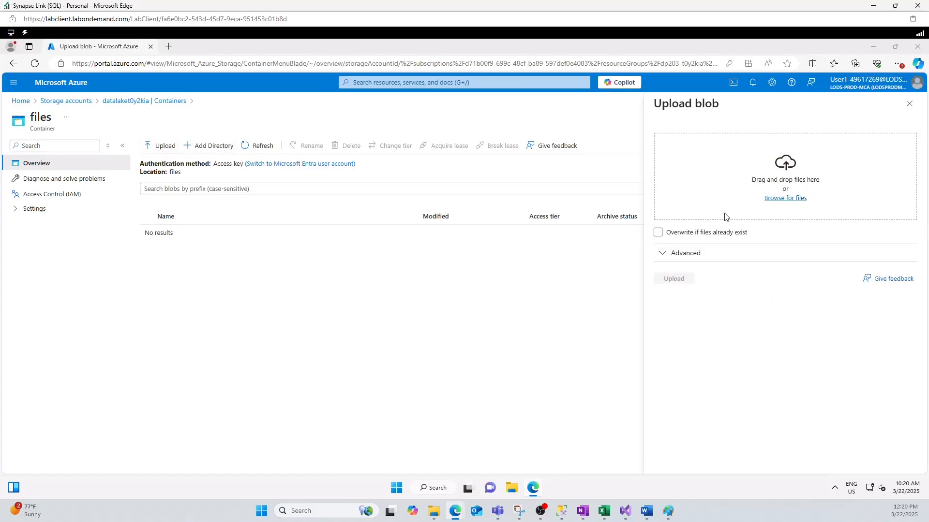
click(42, 123)
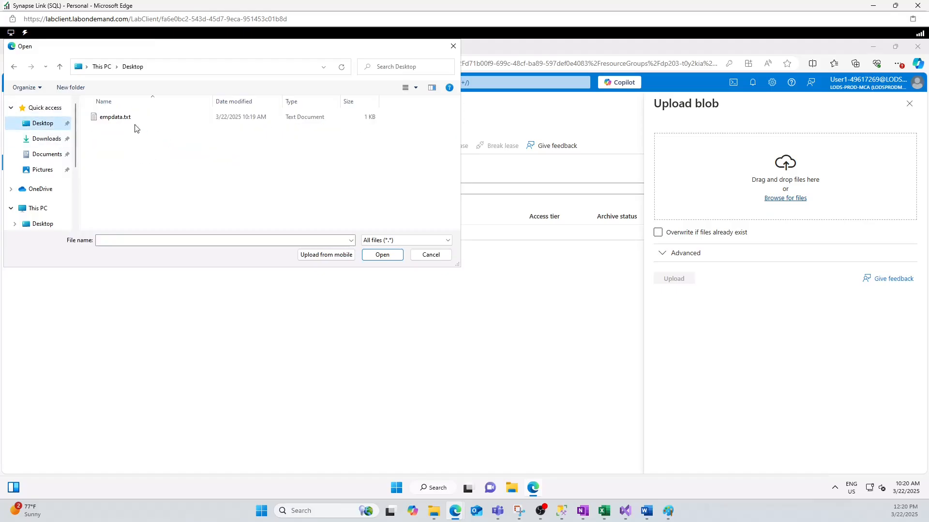
click(116, 117)
click(382, 255)
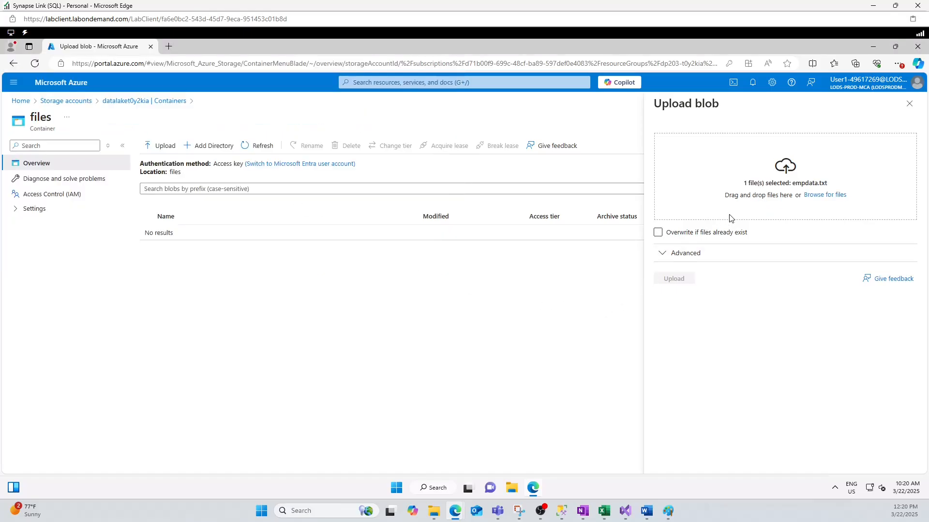
click(682, 278)
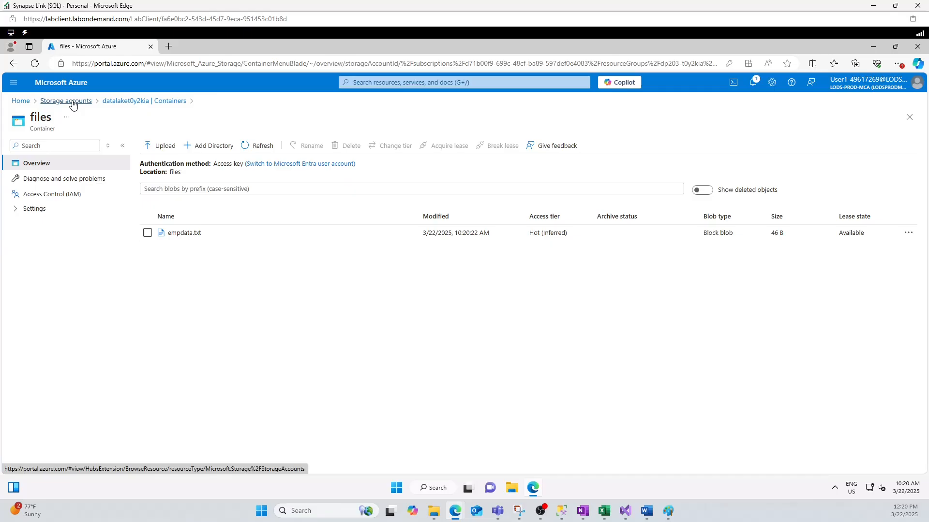
Return to the portal home, open the synapset0y2kia workspace and launch Synapse Studio
click(20, 100)
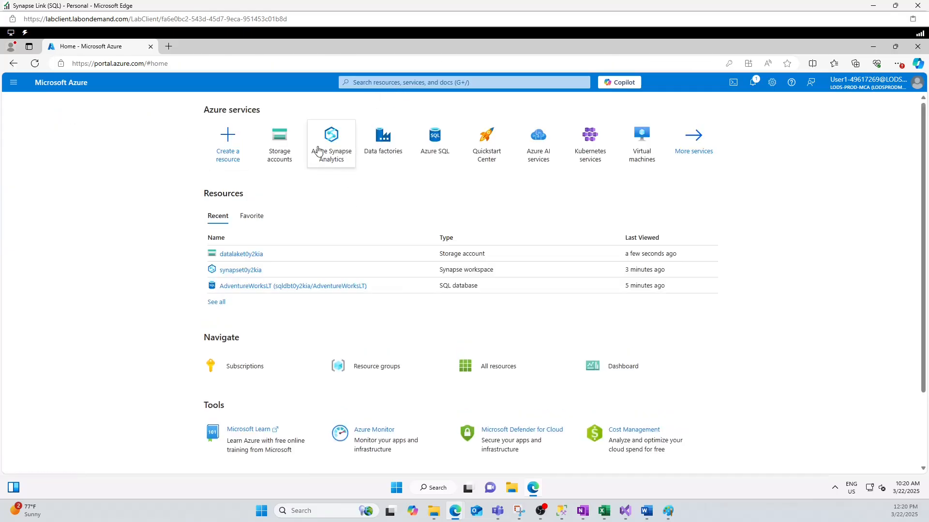
click(387, 83)
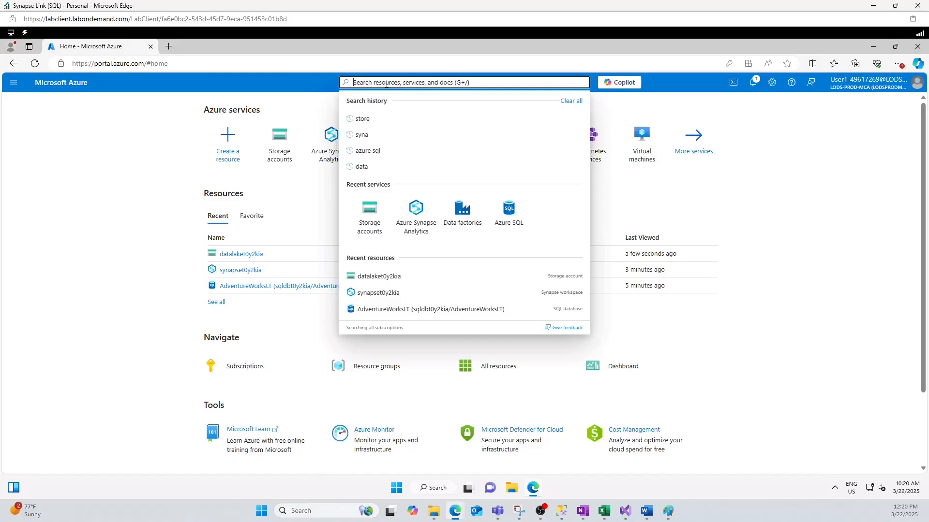
click(415, 209)
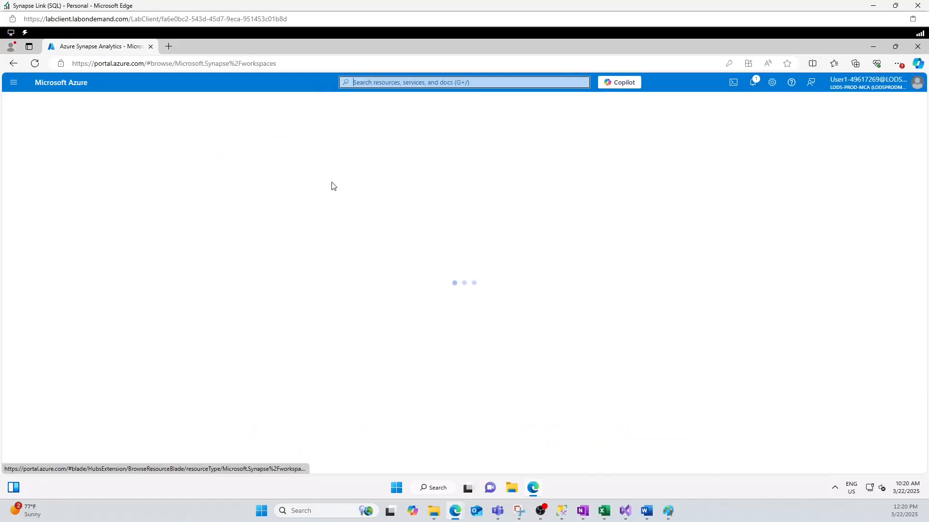
click(46, 224)
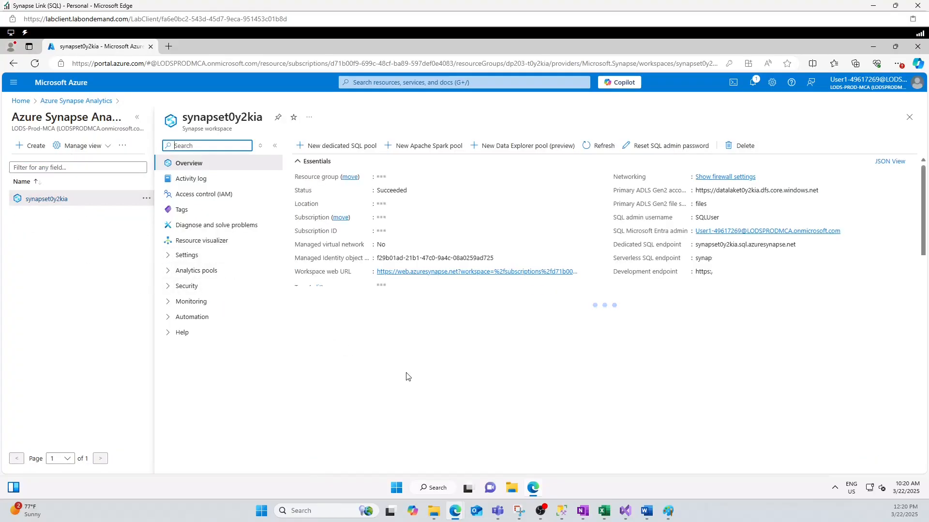
click(332, 382)
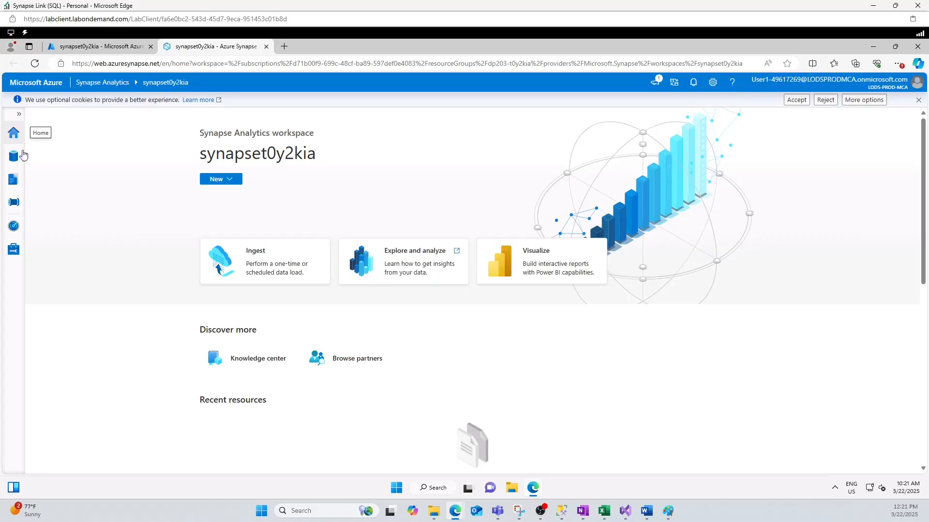
Start an Ingest job with the Copy Data tool, keeping the built-in copy task and the Run once now schedule
click(252, 260)
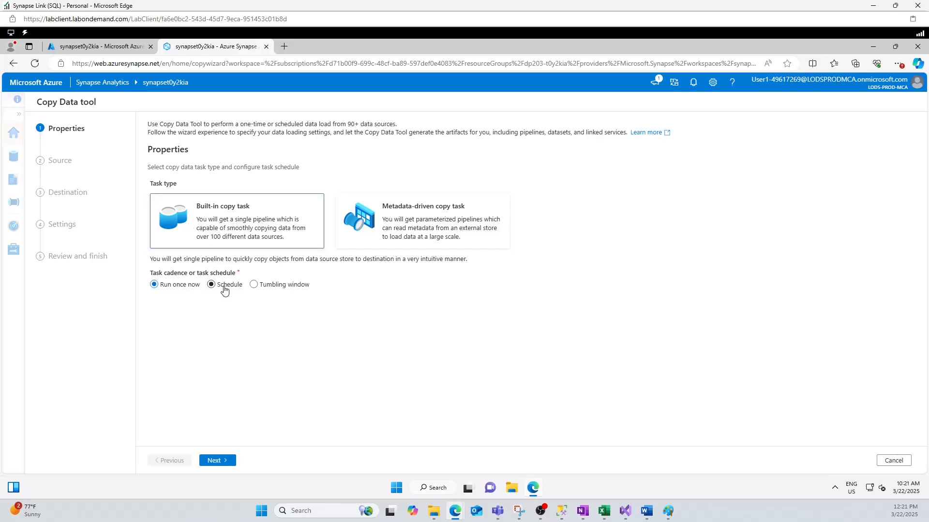
click(217, 461)
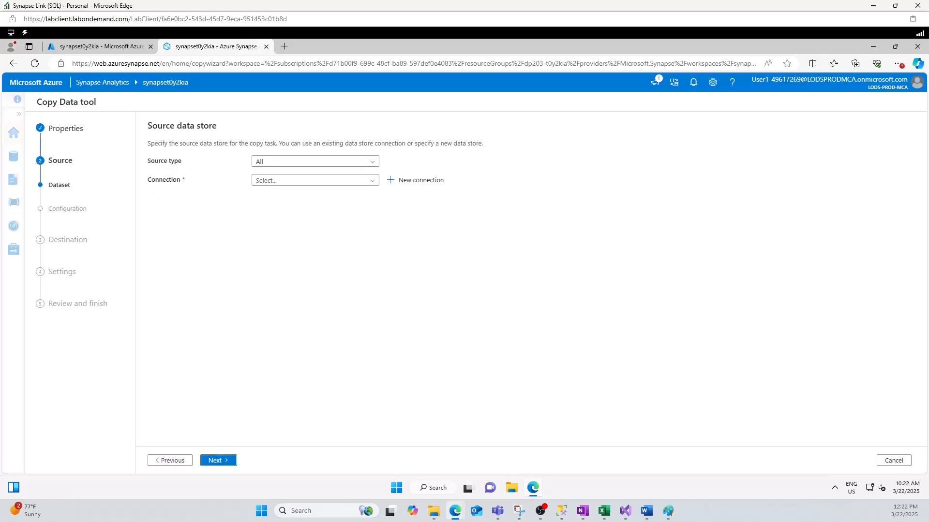
Set the source type to Azure Data Lake Storage Gen2 and check the existing connections
click(311, 162)
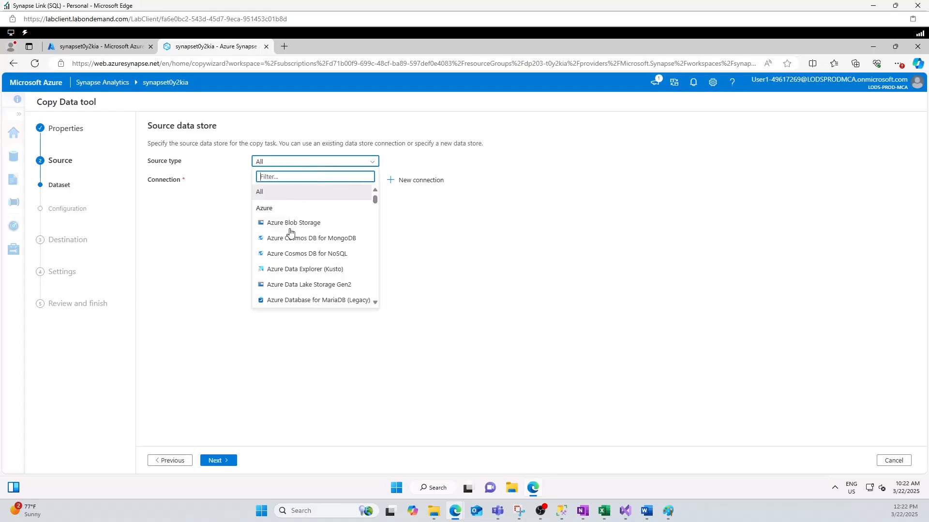
click(292, 285)
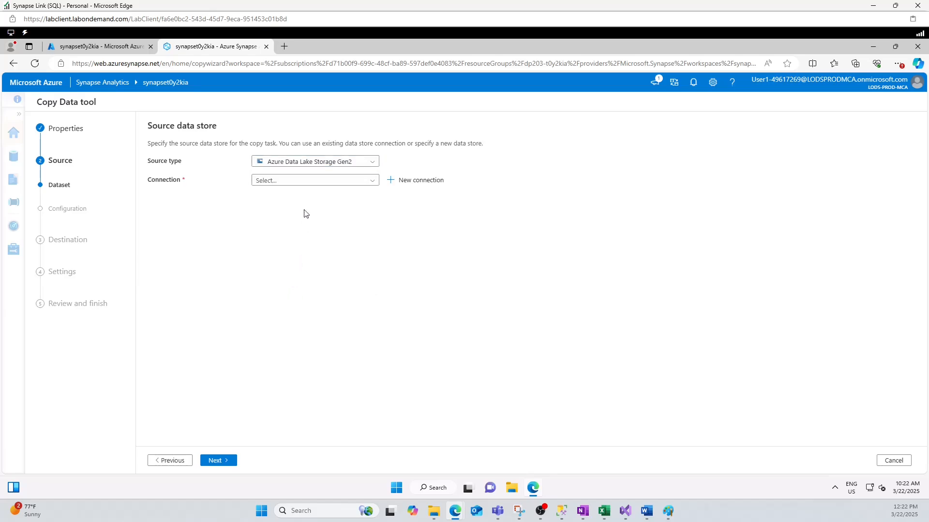
click(314, 182)
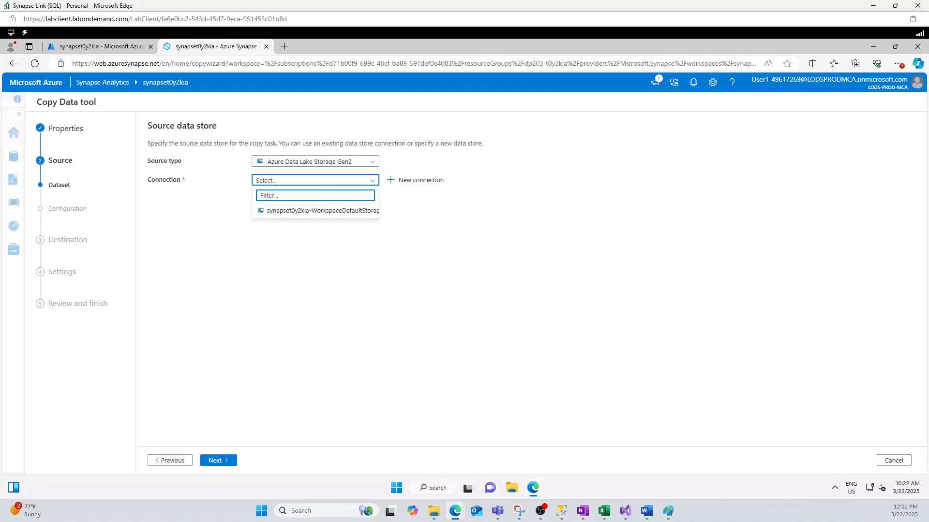
Start a new source connection named CSVFileAzureDataLakeconnection, using AutoResolveIntegrationRuntime
click(406, 185)
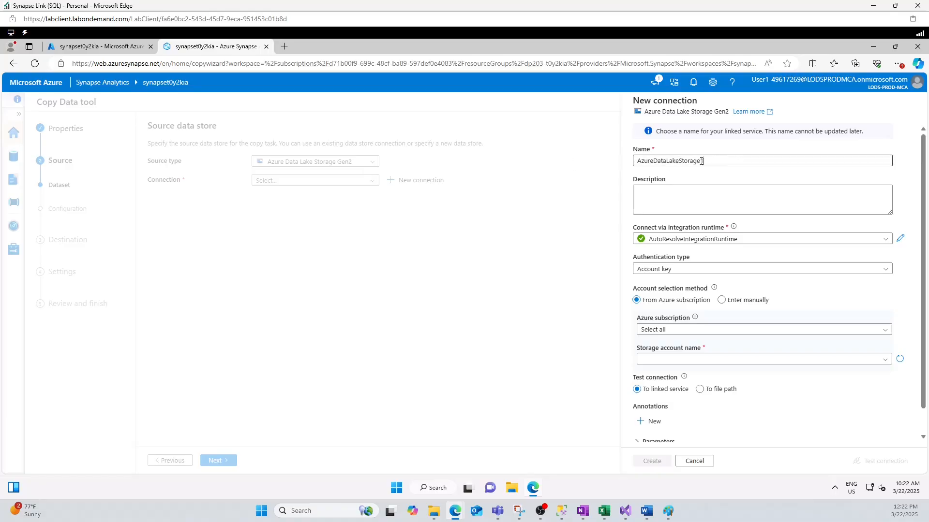
drag(704, 160, 561, 157)
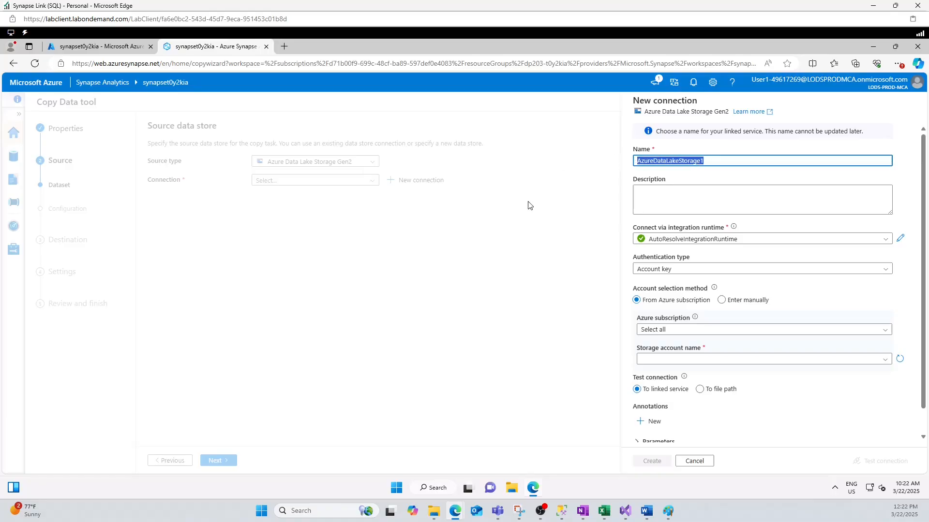
key(End)
key(BackSpace)
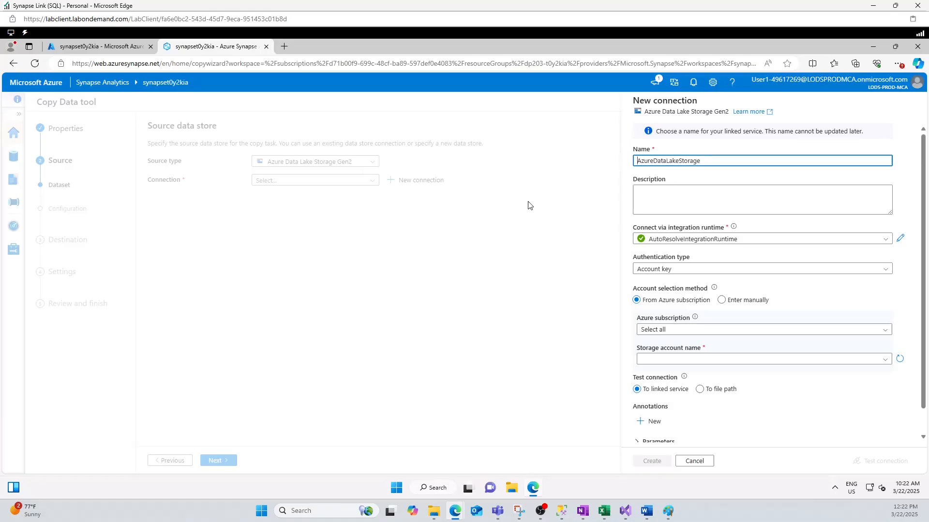
text(CSVFile)
drag(698, 161, 738, 162)
text(connection)
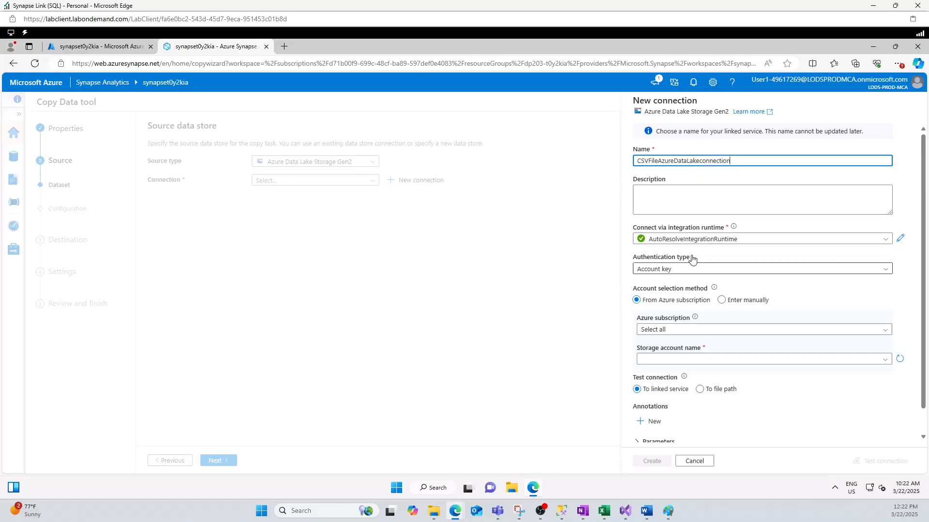
click(698, 240)
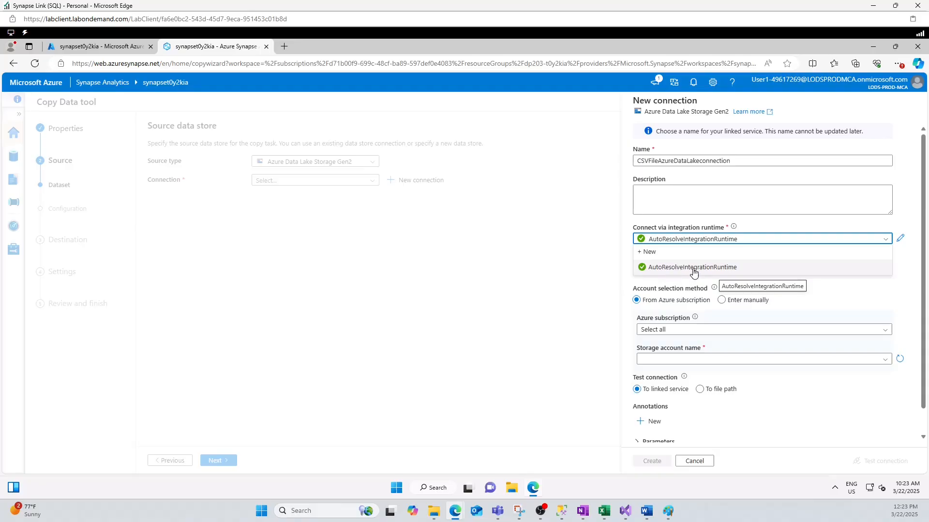
click(673, 270)
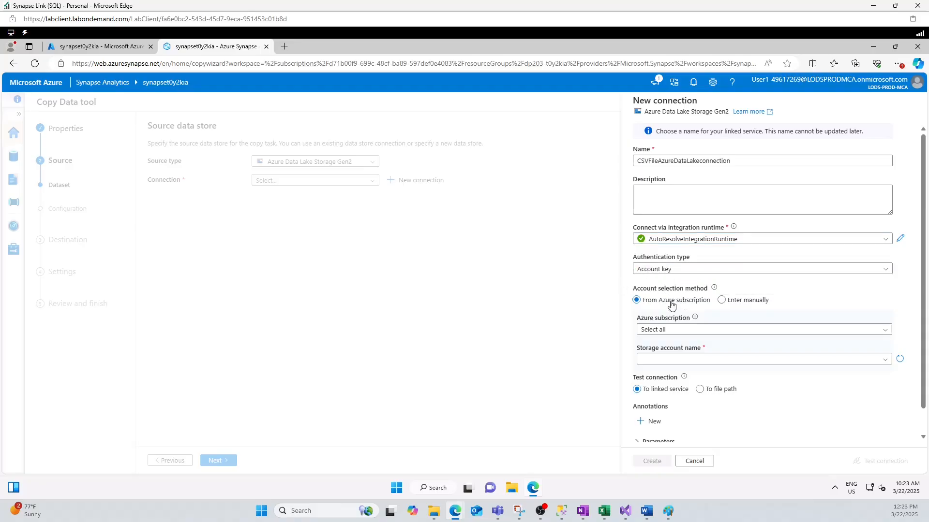
click(748, 301)
click(739, 304)
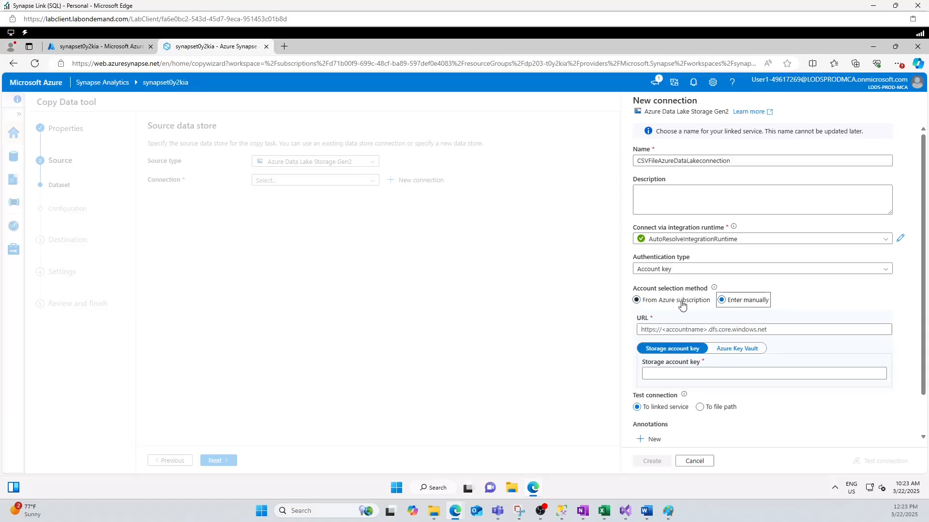
click(660, 305)
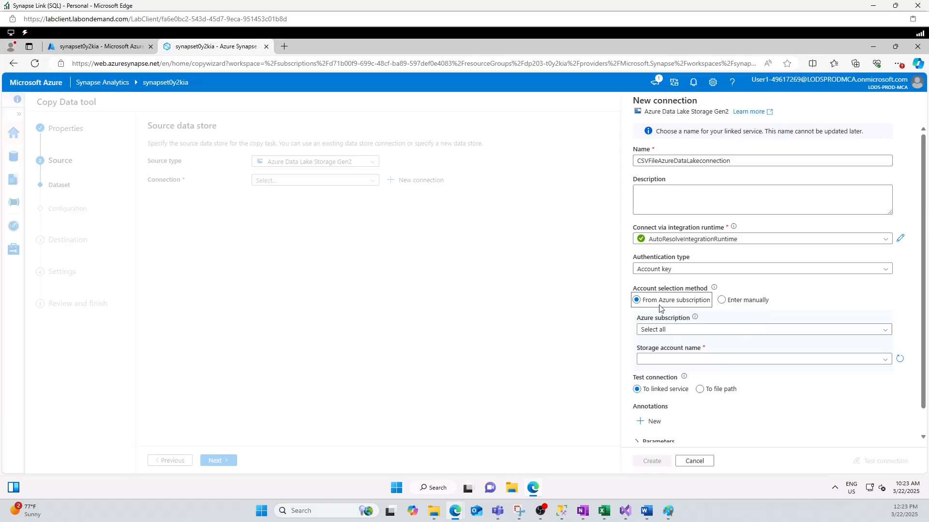
Choose the MOC subscription and the datalaket0y2kia storage account, and create the source connection
click(672, 332)
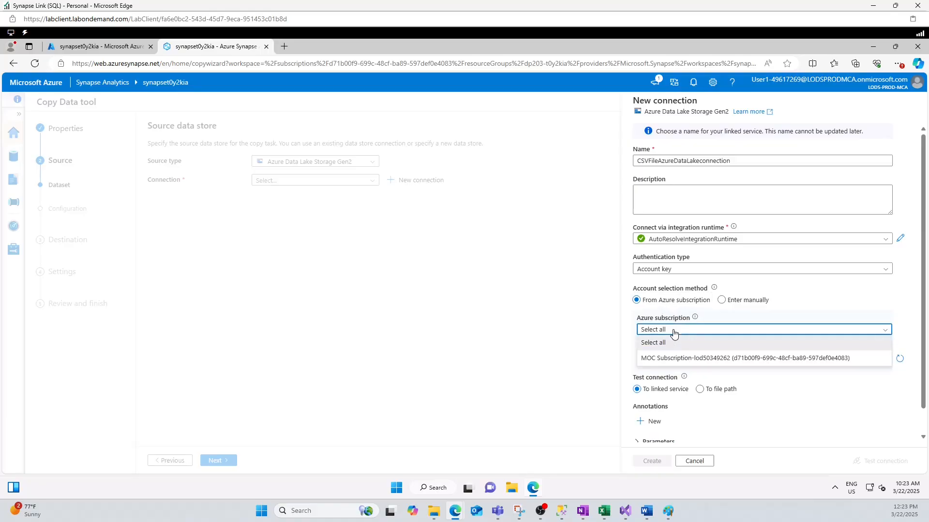
click(680, 360)
click(680, 360)
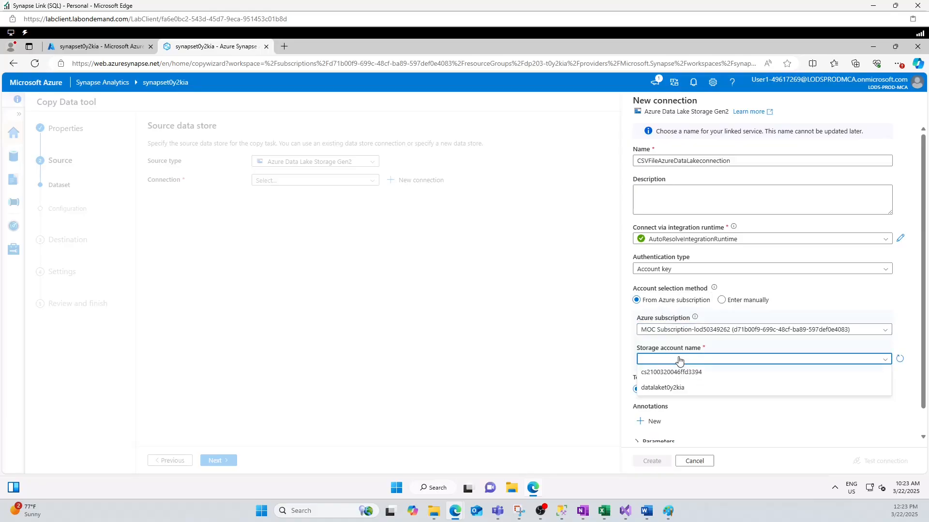
click(658, 390)
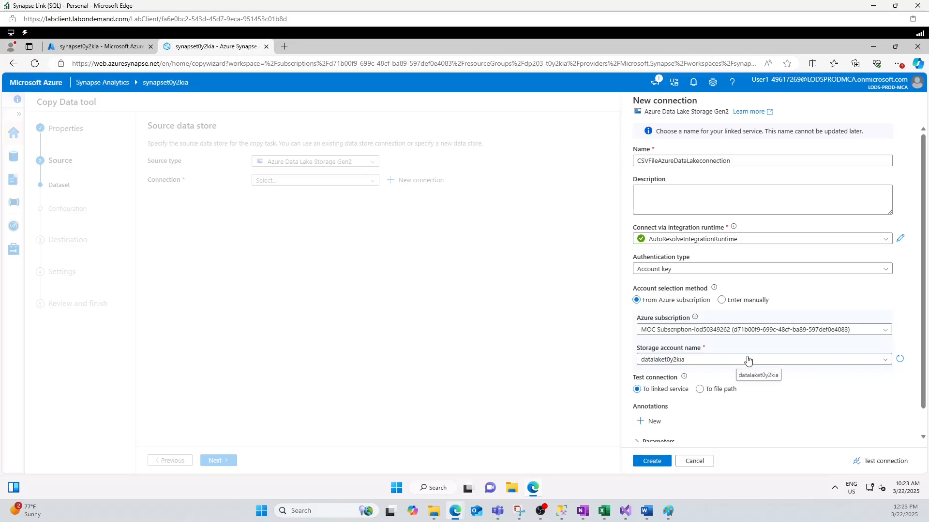
scroll(746, 358, down, 1)
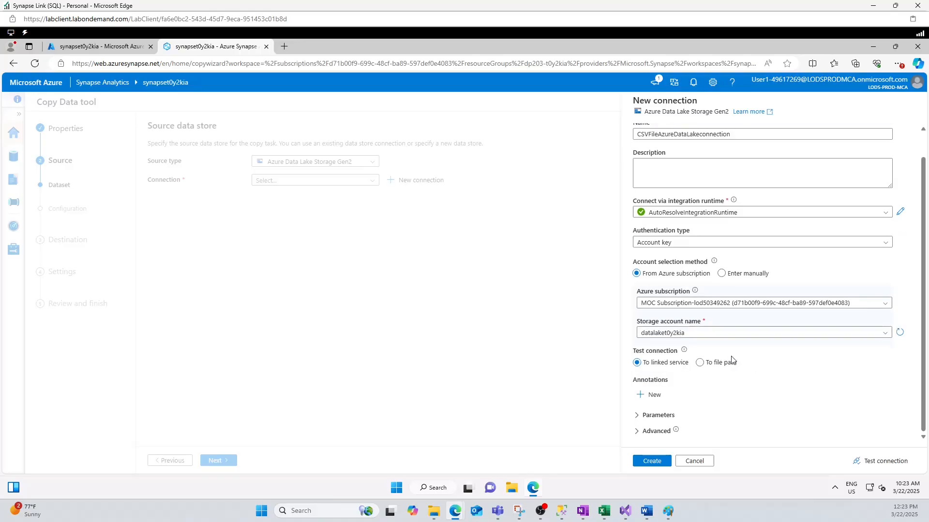
click(648, 464)
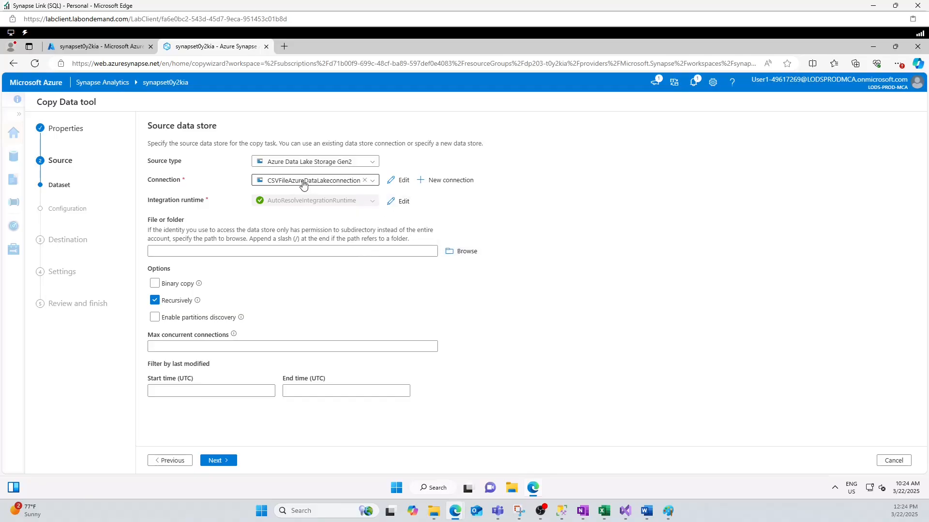
Select empdata.txt in the files folder as the source file and continue to the file format settings
click(460, 253)
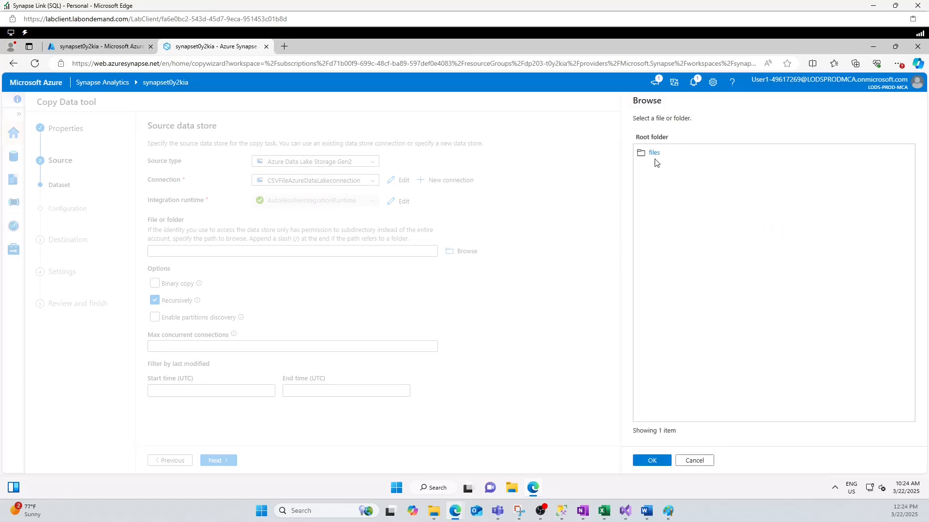
click(655, 155)
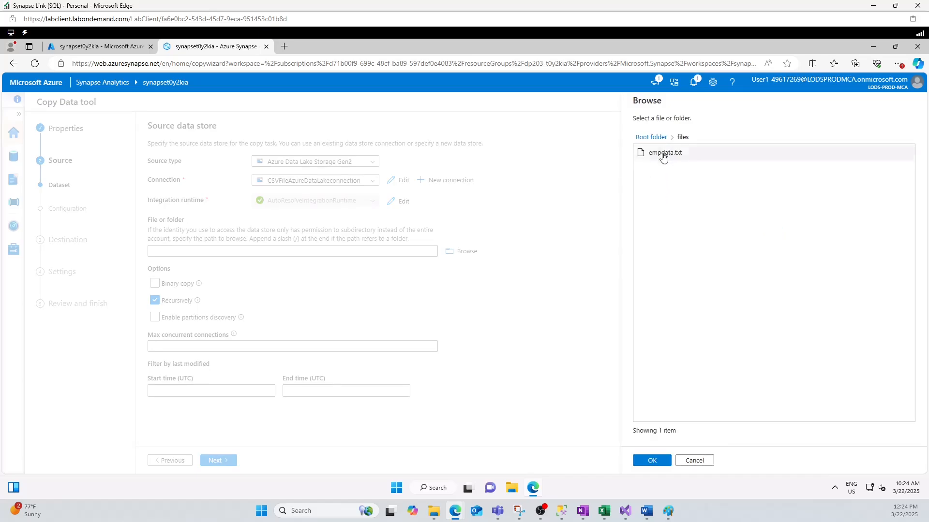
click(663, 154)
click(650, 461)
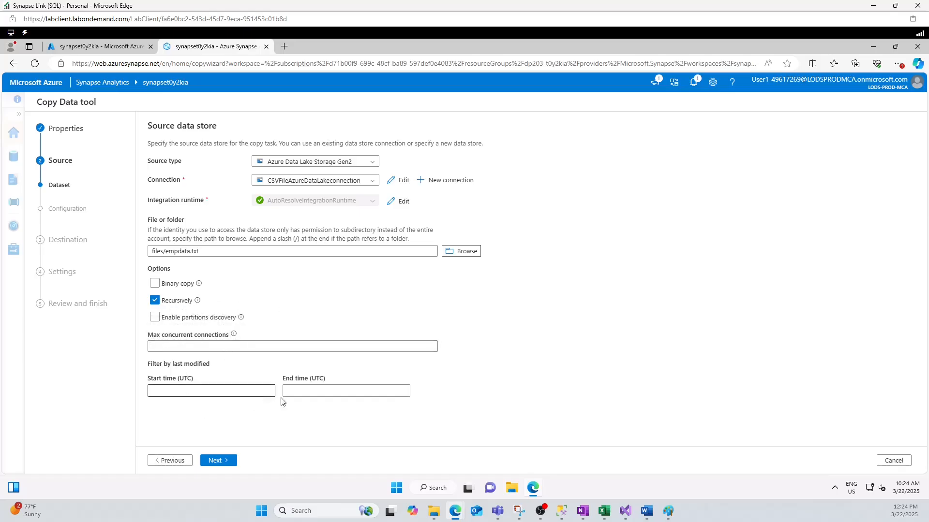
click(214, 462)
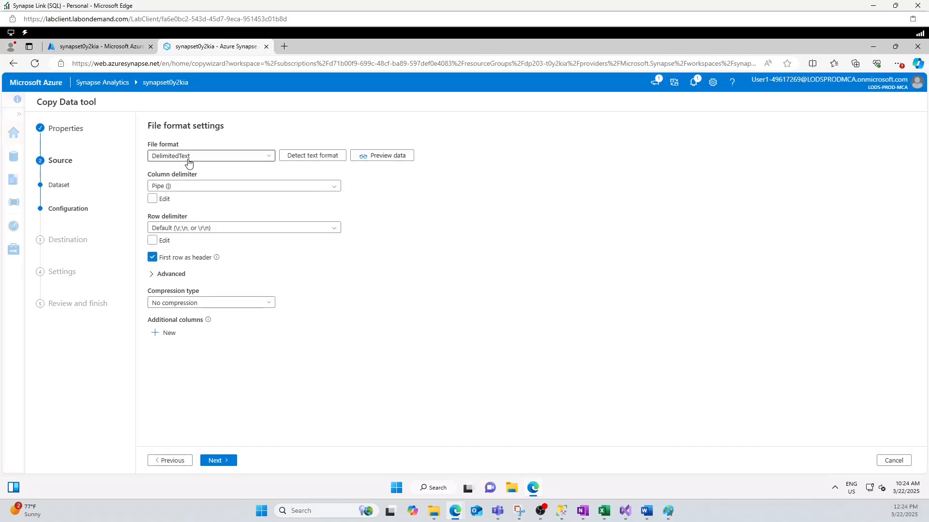
Preview the source file's data, then accept the pipe-delimited format settings and continue to the destination
click(380, 156)
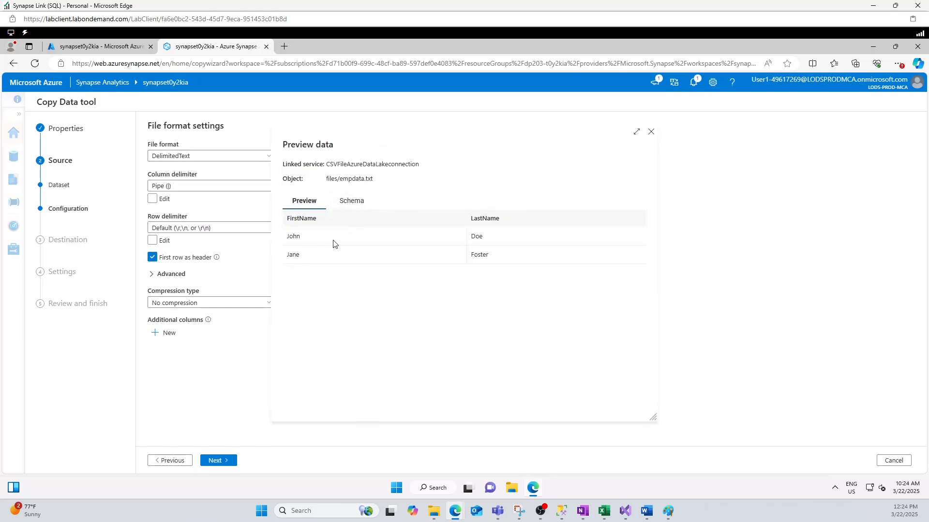
click(652, 132)
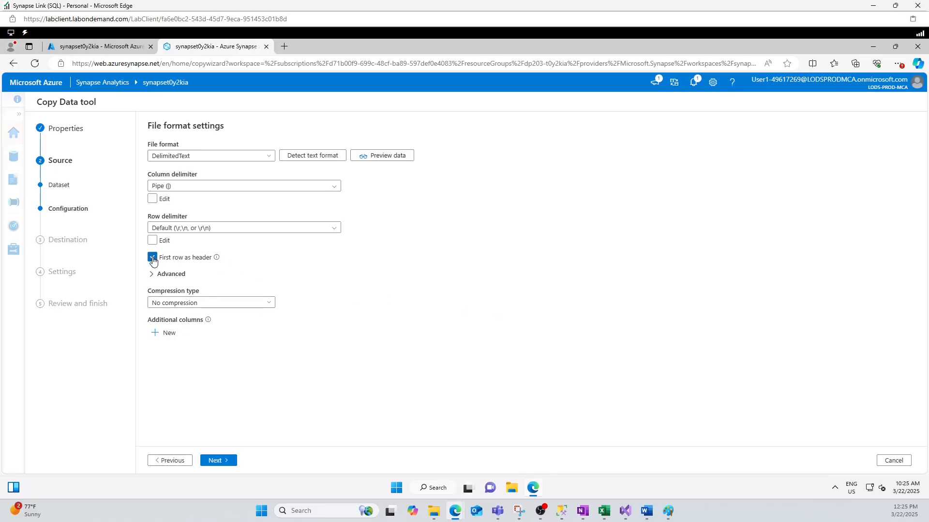
click(220, 459)
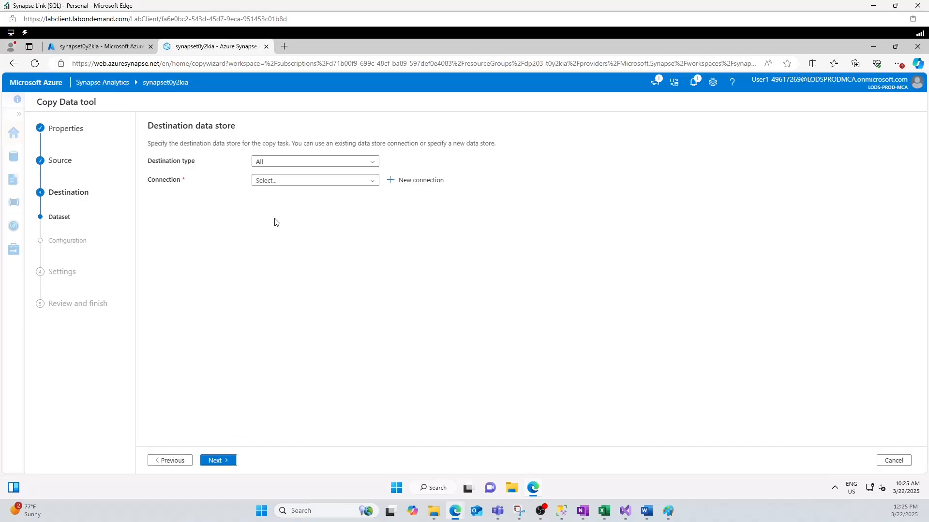
Set the destination type to Azure SQL Database and check for existing connections
click(307, 164)
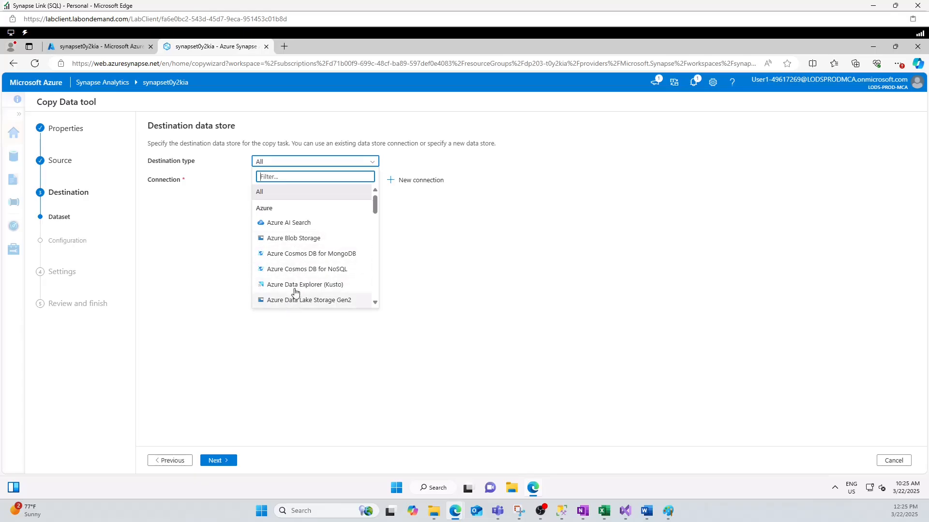
scroll(296, 284, down, 2)
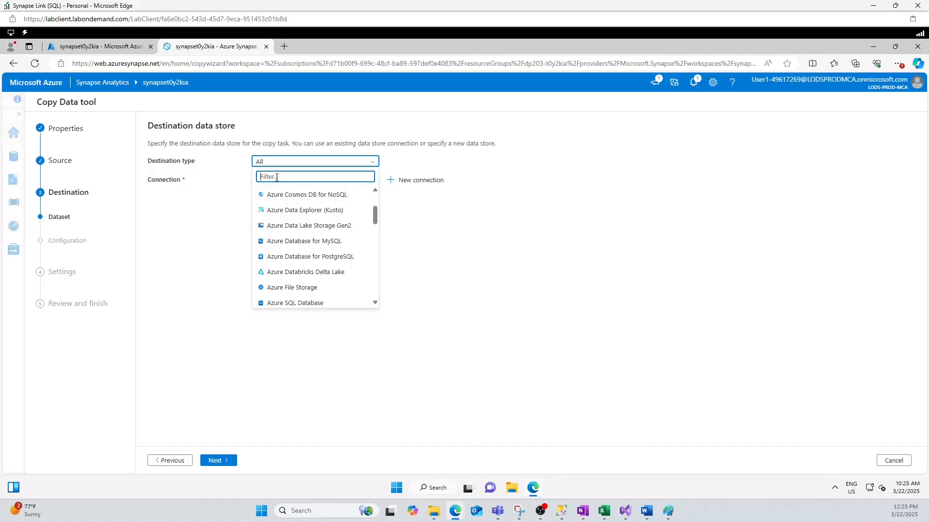
text(azure)
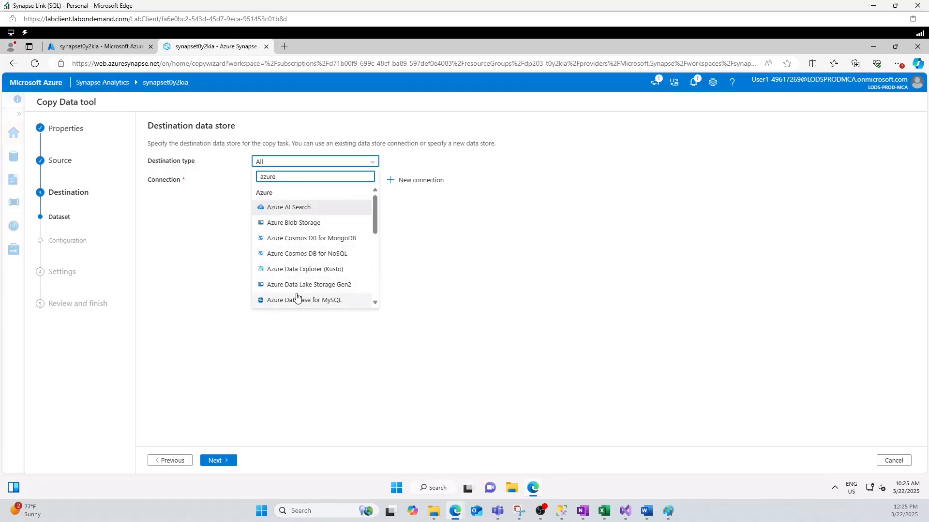
text( sql)
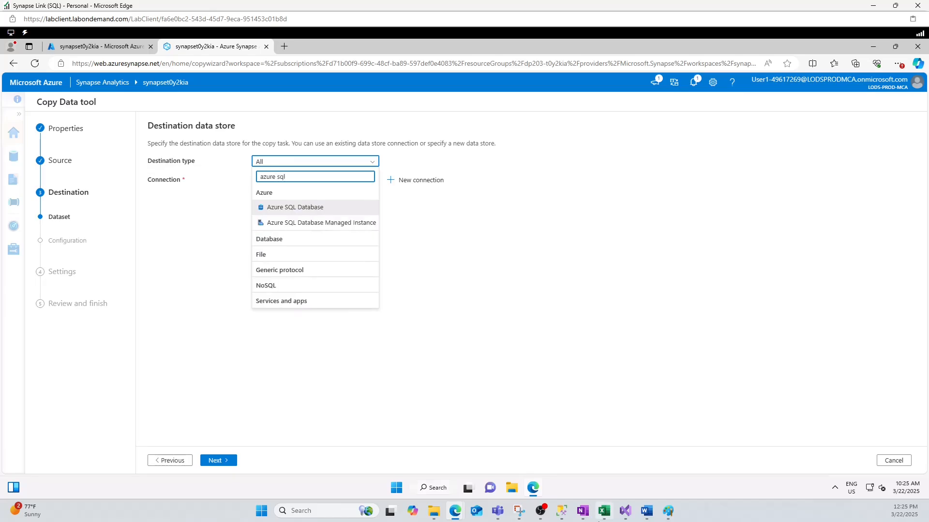
click(303, 214)
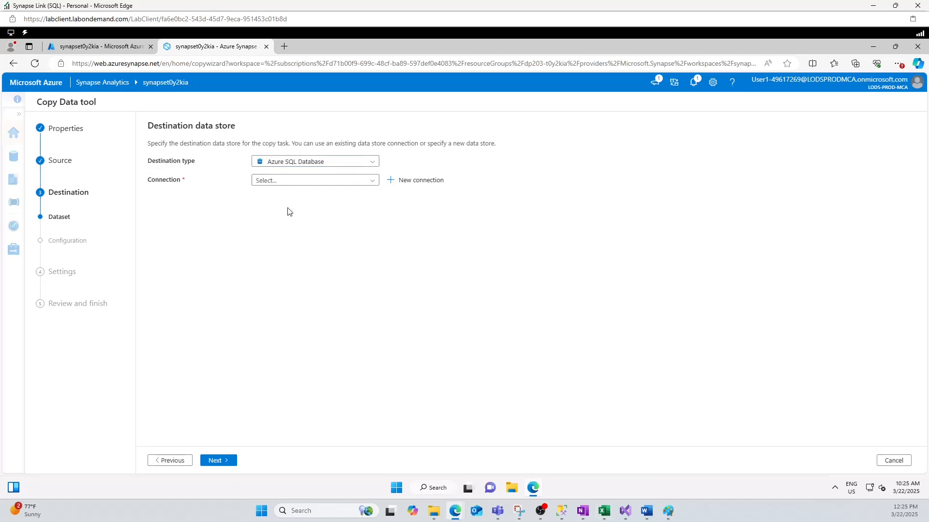
click(316, 186)
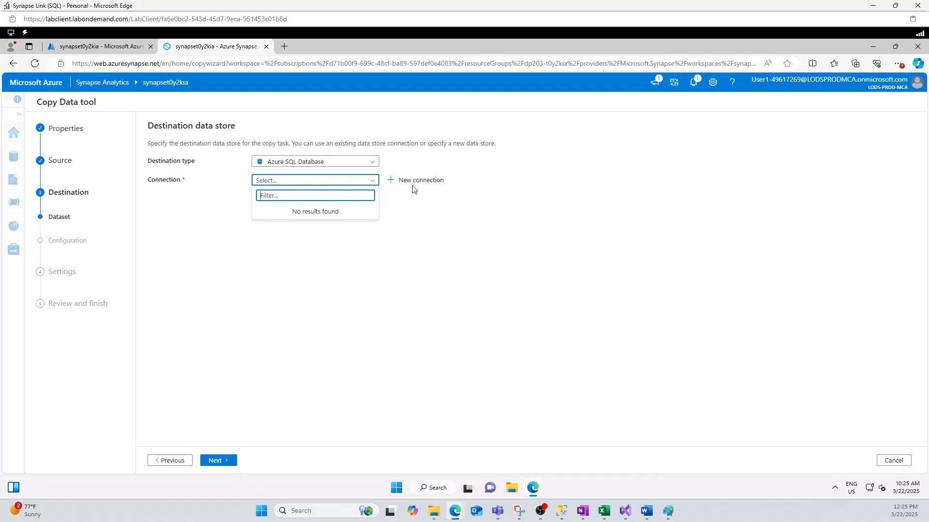
click(311, 163)
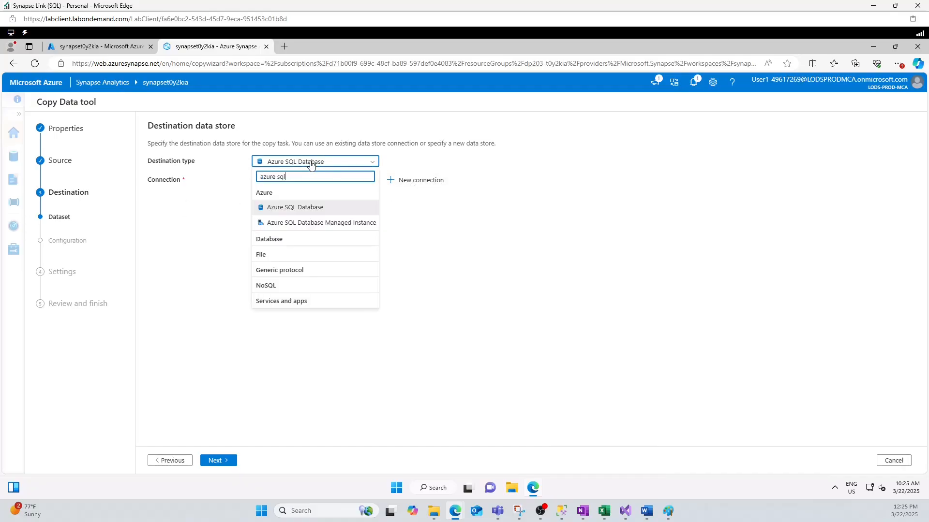
click(423, 224)
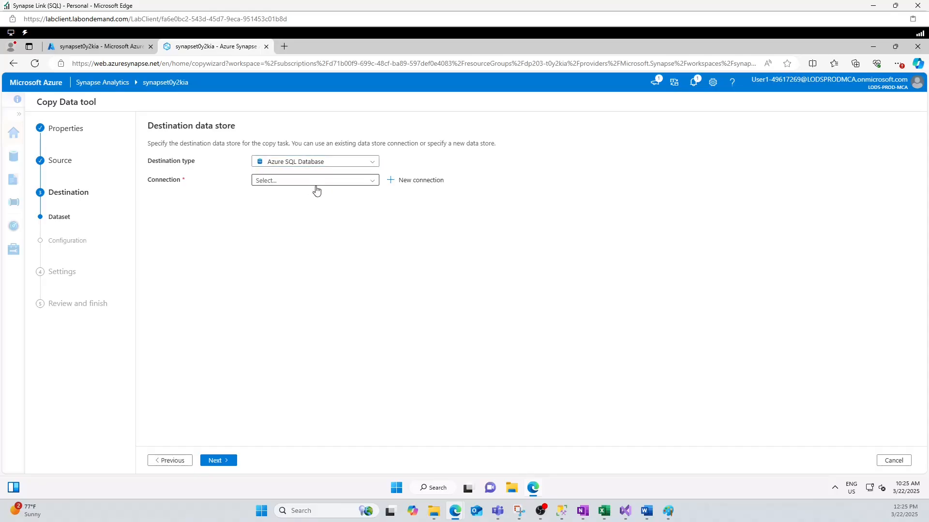
click(296, 182)
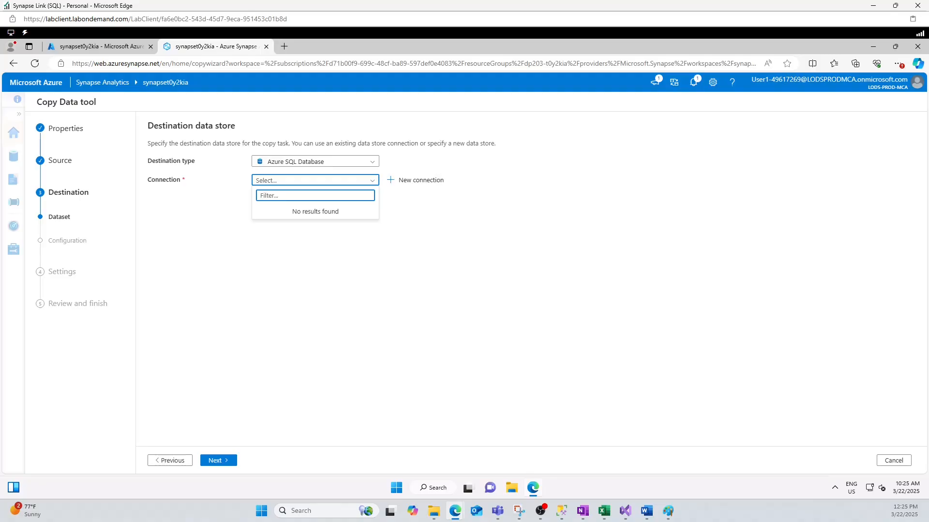
Start a new destination connection named ConnectionAzureSqlDatabase and choose the MOC subscription for it
click(421, 182)
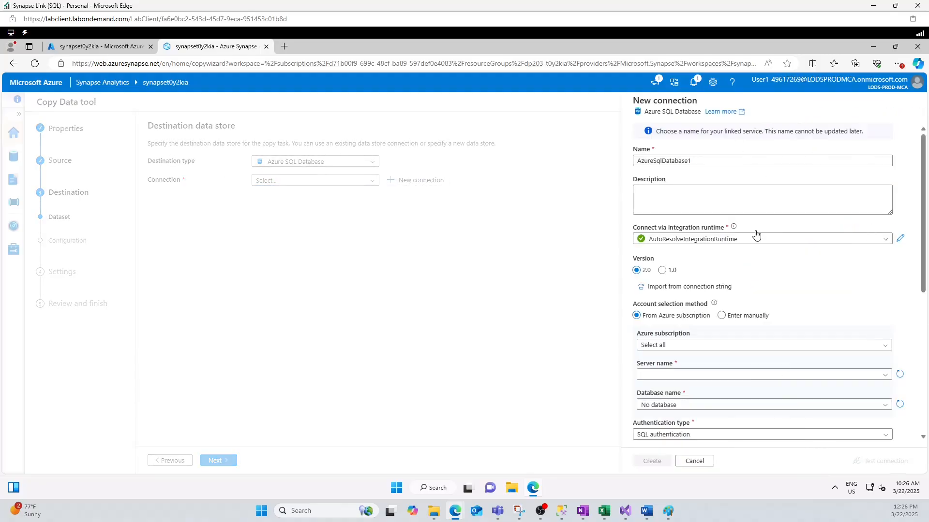
click(707, 162)
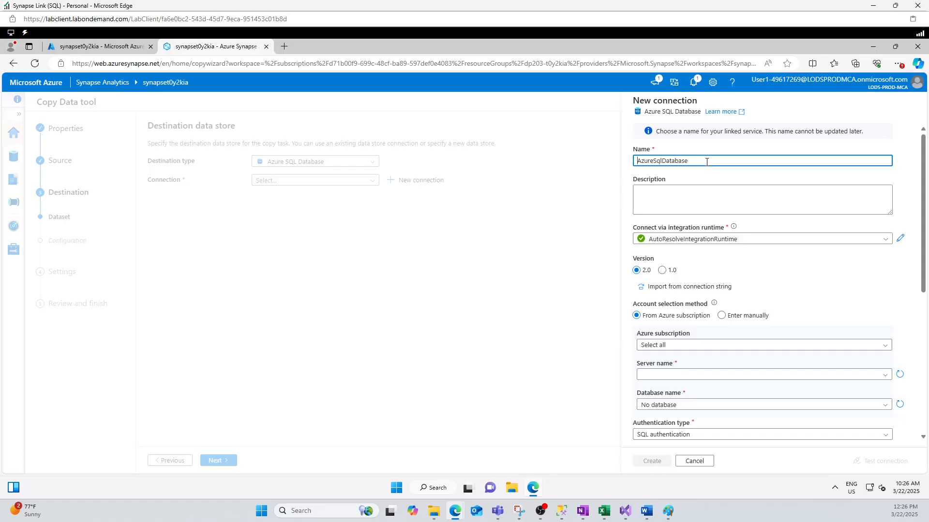
text(Connection)
click(680, 346)
click(692, 378)
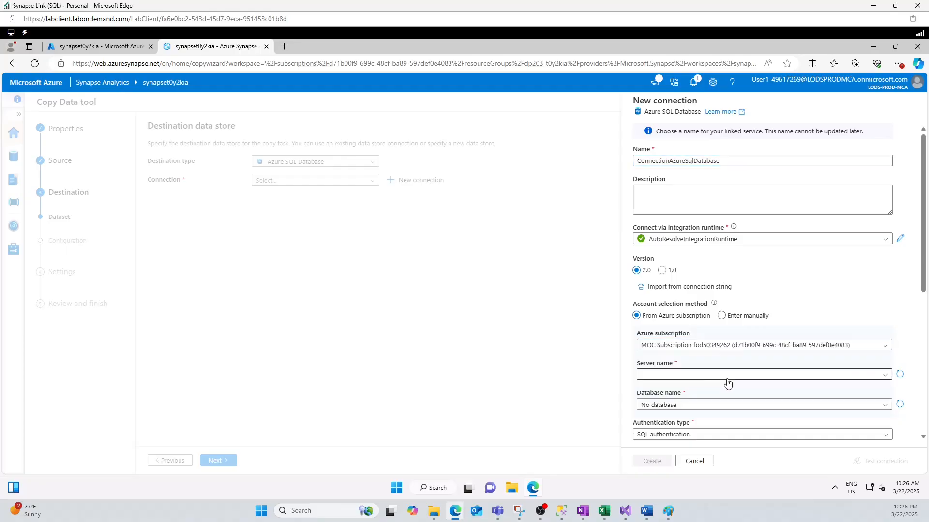
Compare the server names offered for the connection with the Azure SQL resources listed in the Azure portal
scroll(740, 340, down, 4)
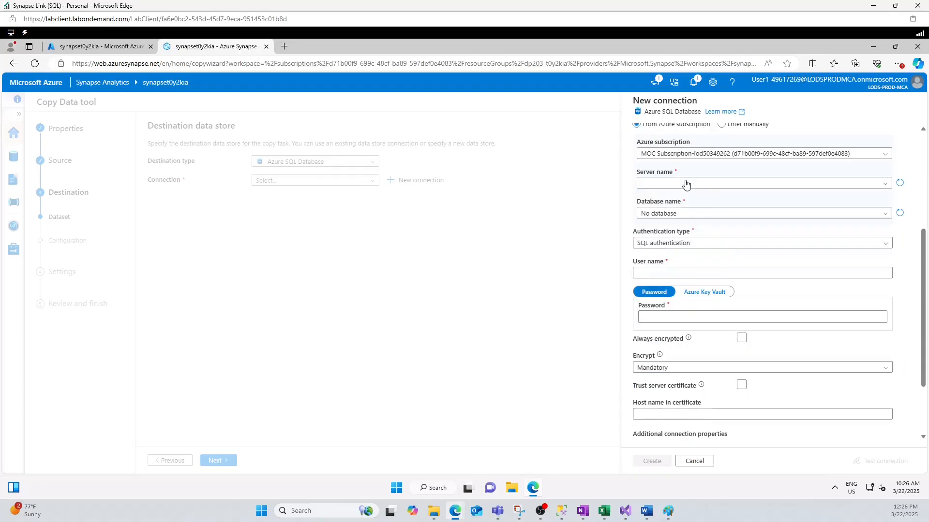
scroll(731, 196, up, 2)
click(682, 280)
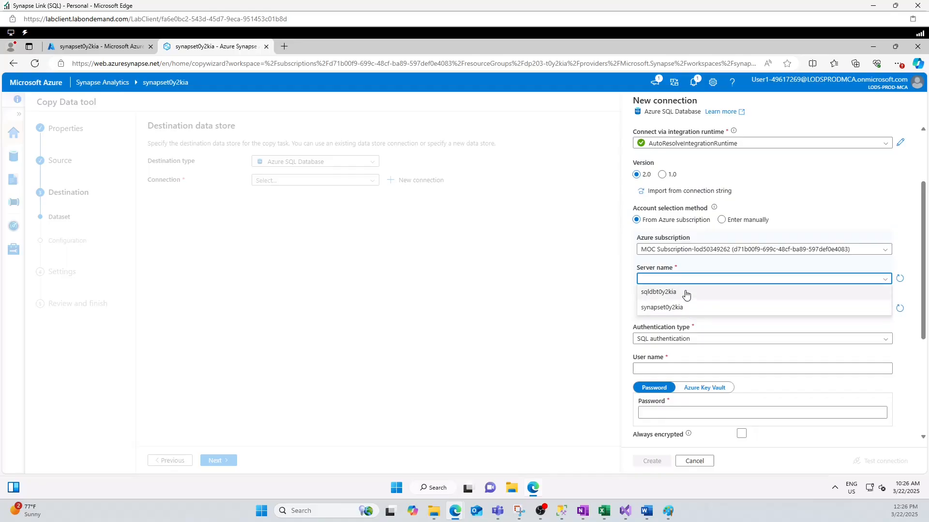
click(96, 47)
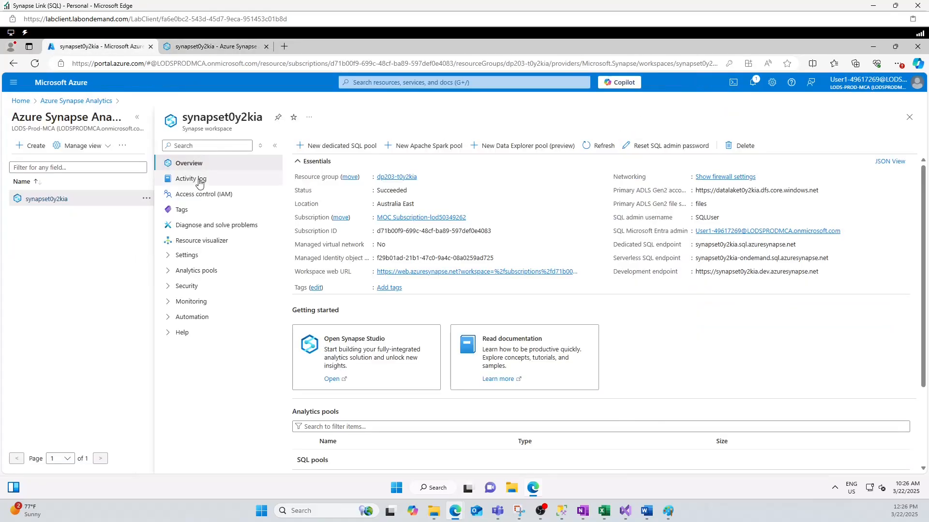
click(21, 100)
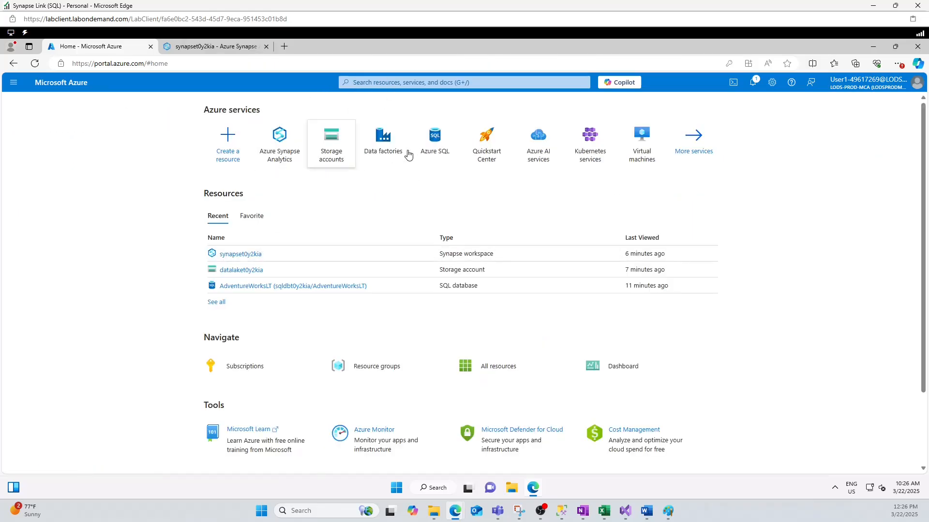
click(435, 145)
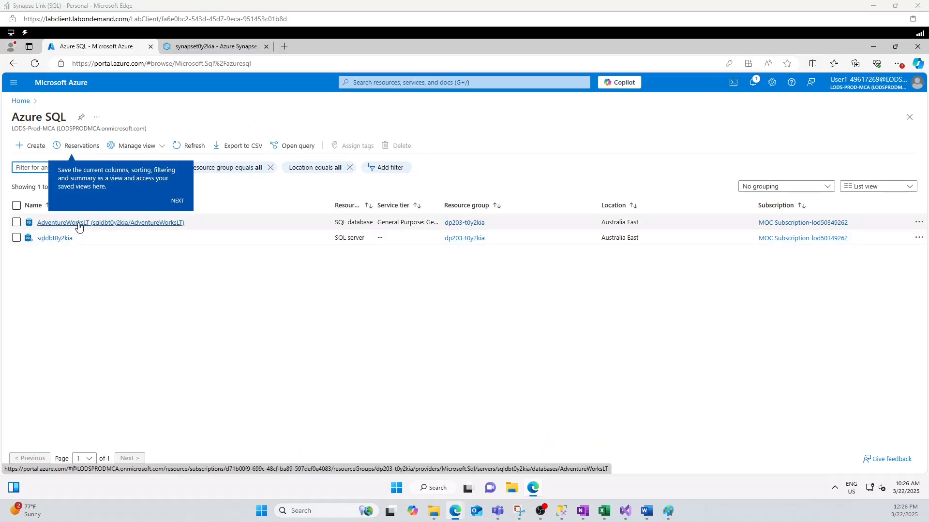
click(216, 46)
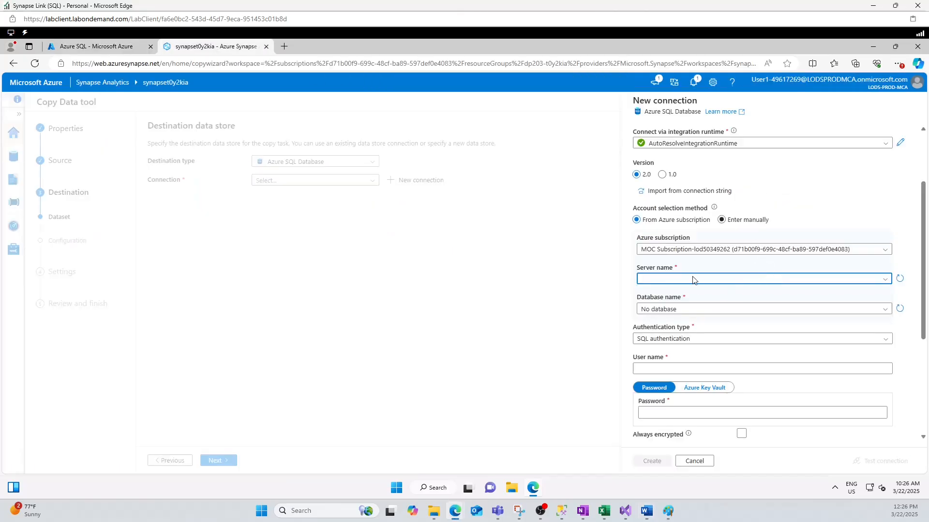
click(702, 279)
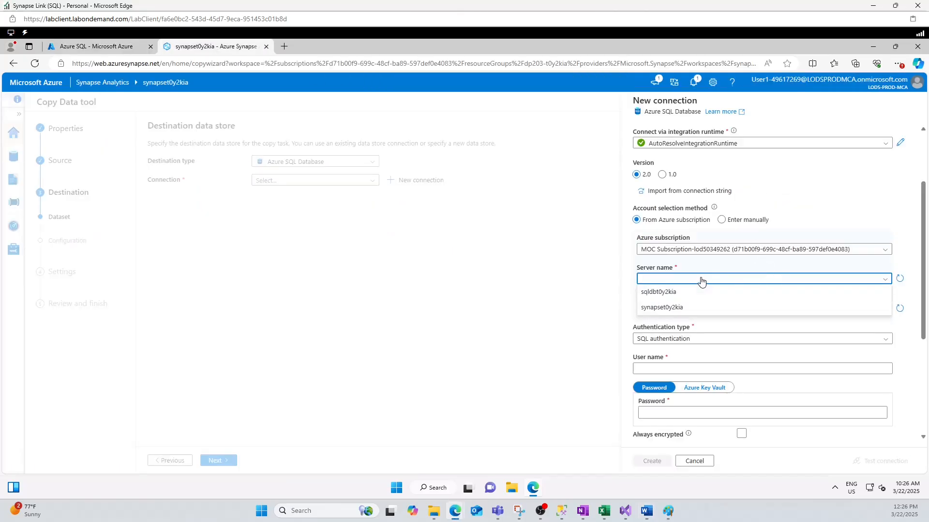
click(92, 47)
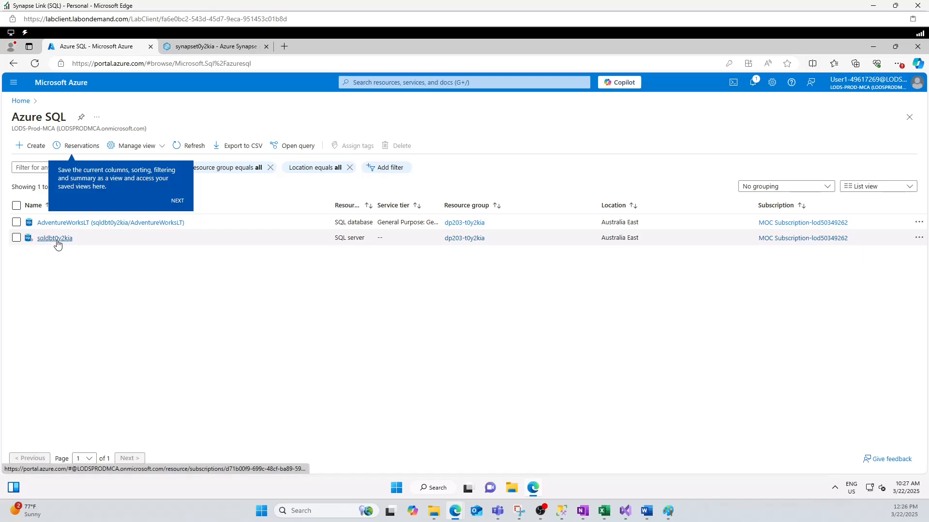
click(217, 47)
Try synapset0y2kia as the connection's server and check which databases it offers, refreshing the server and database lists
click(677, 278)
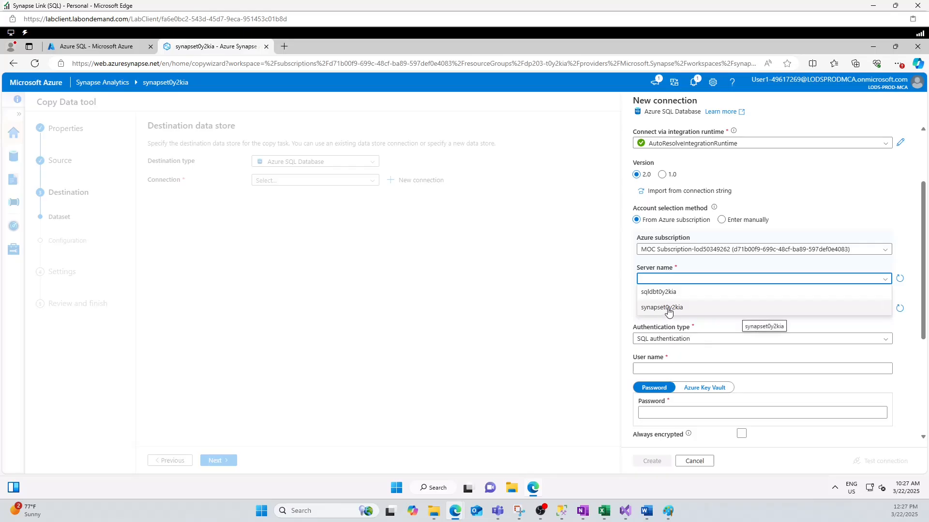
click(665, 310)
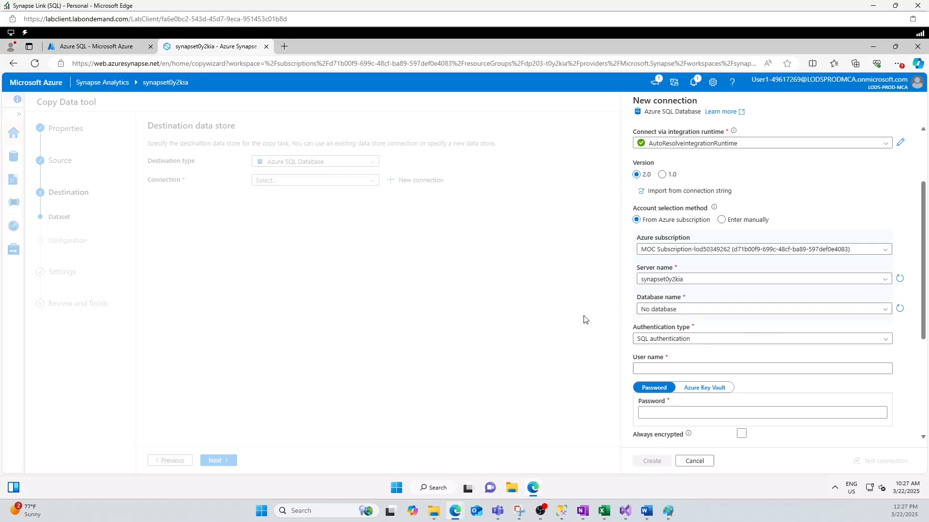
click(115, 47)
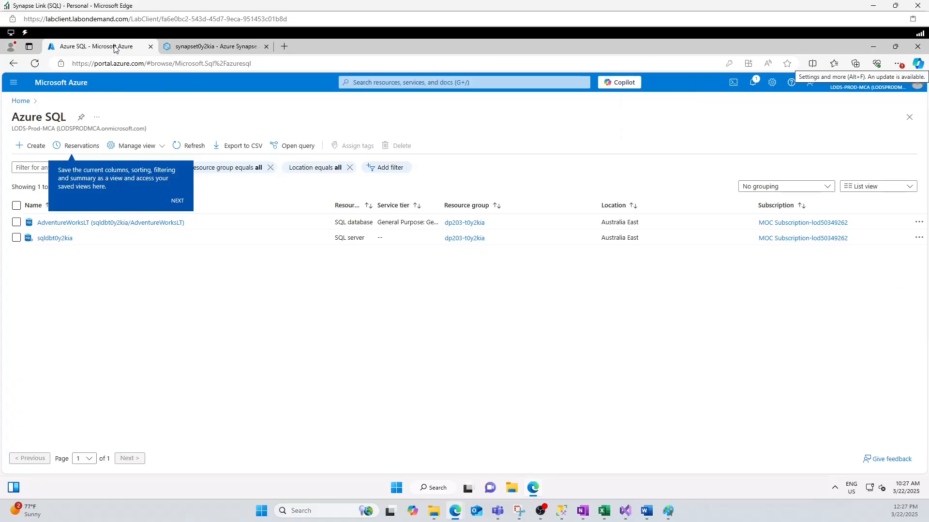
click(184, 47)
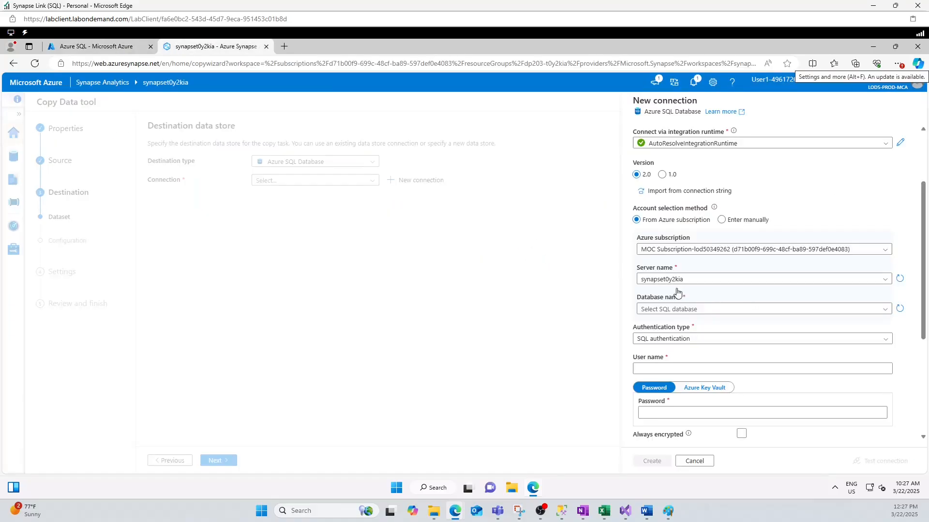
click(664, 312)
click(663, 312)
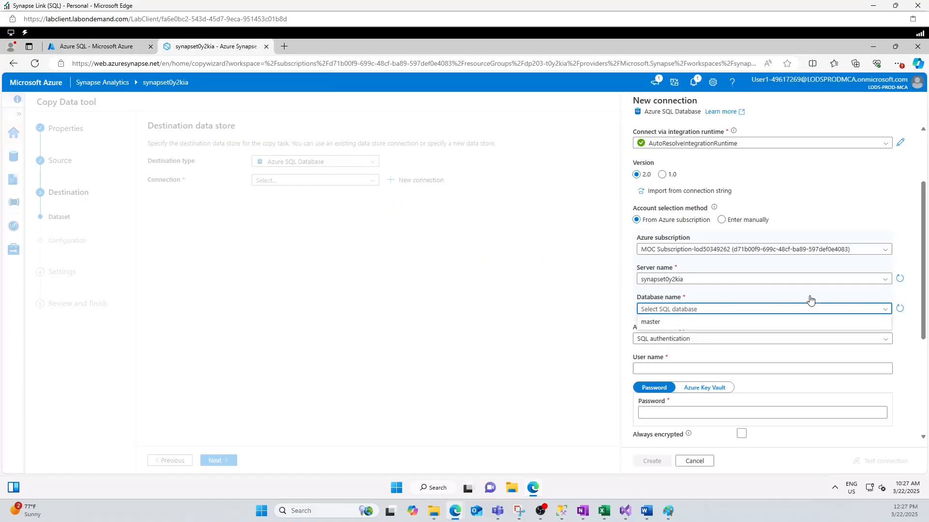
click(899, 308)
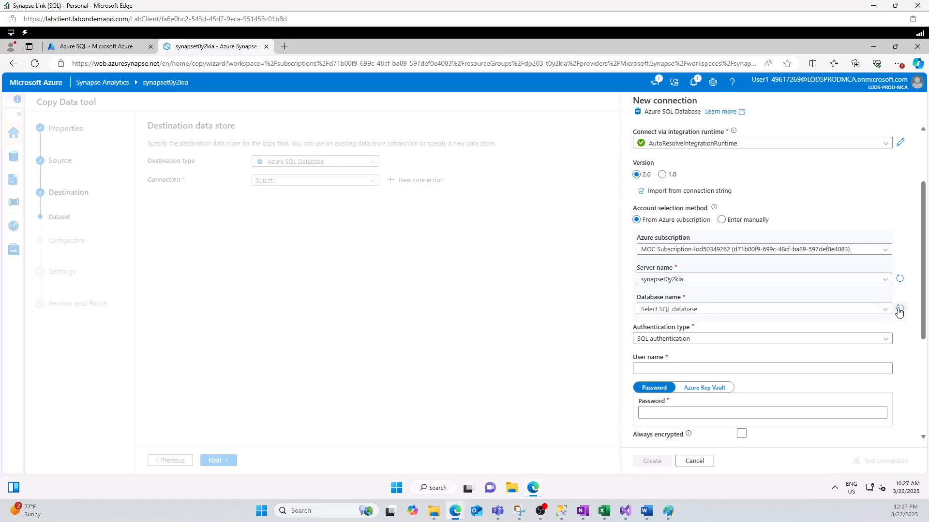
click(884, 310)
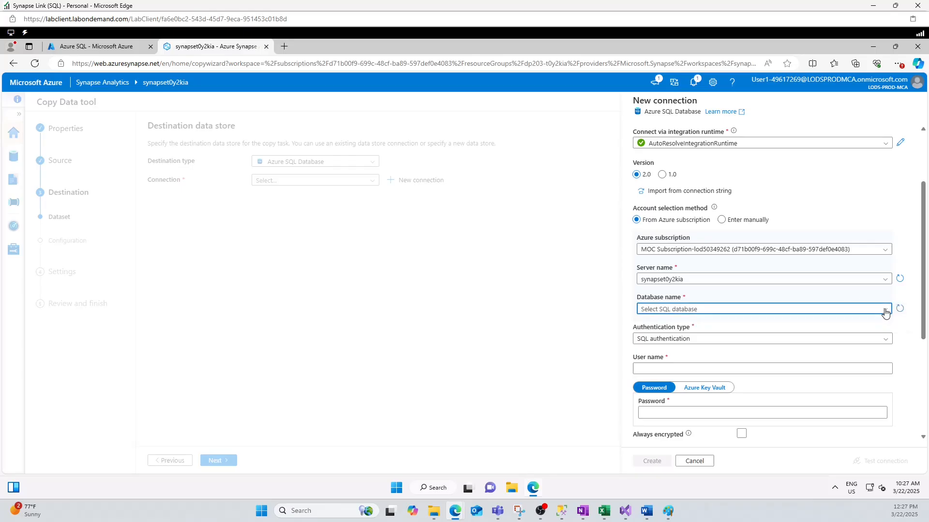
click(899, 279)
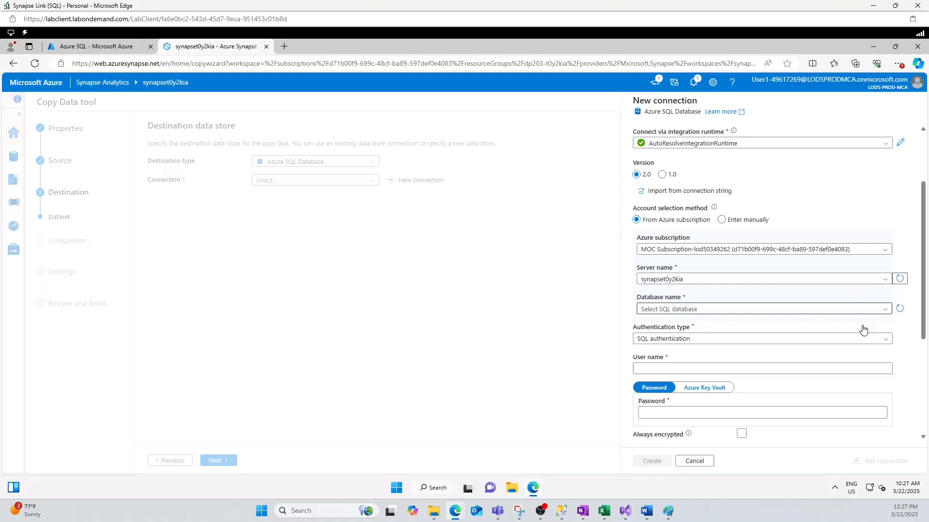
click(884, 310)
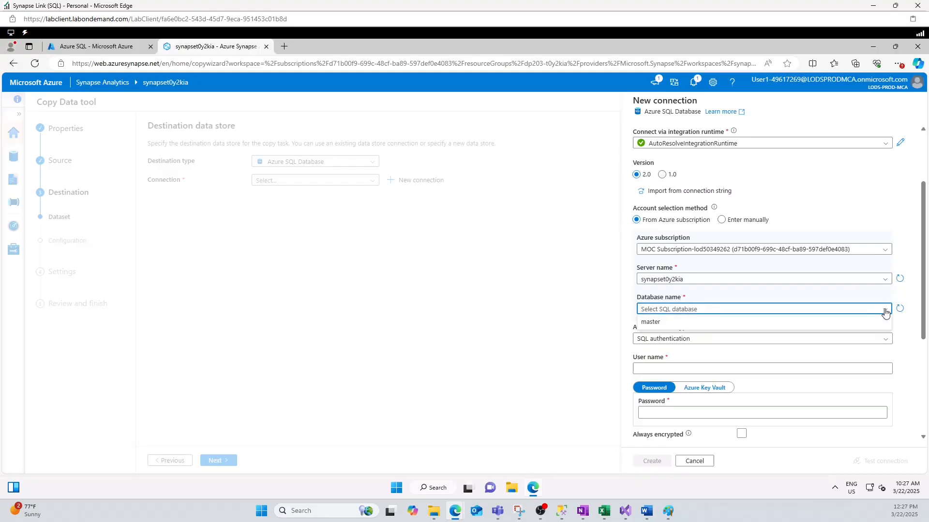
Set the connection's server name to sqldbt0y2kia and its database name to AdventureWorksLT
click(877, 275)
click(669, 293)
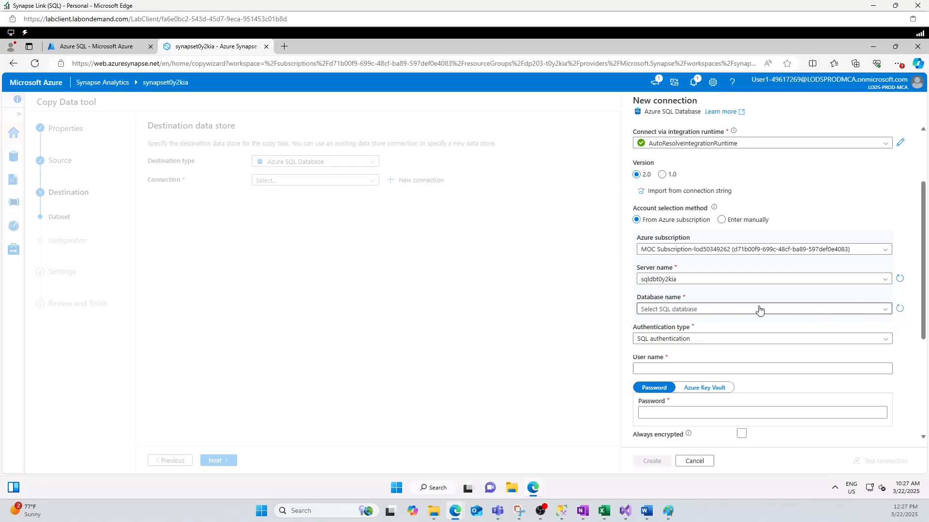
click(883, 312)
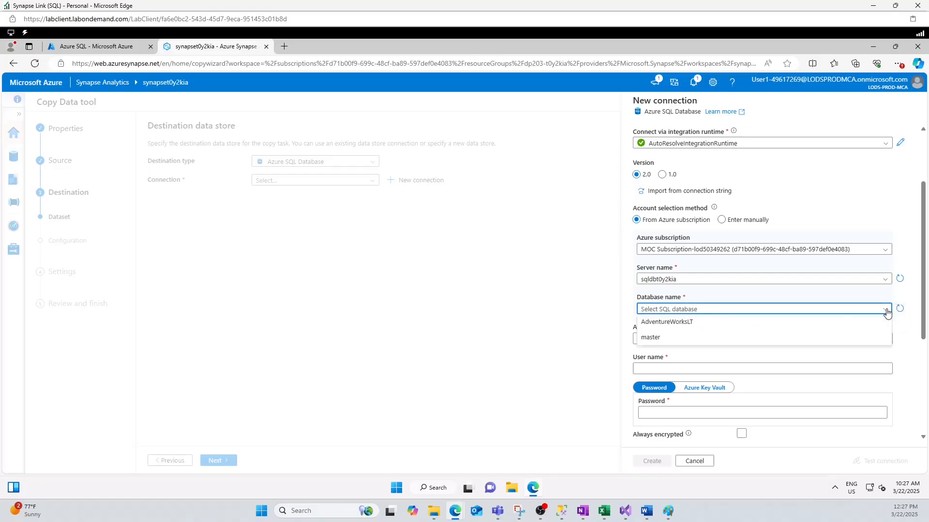
click(677, 323)
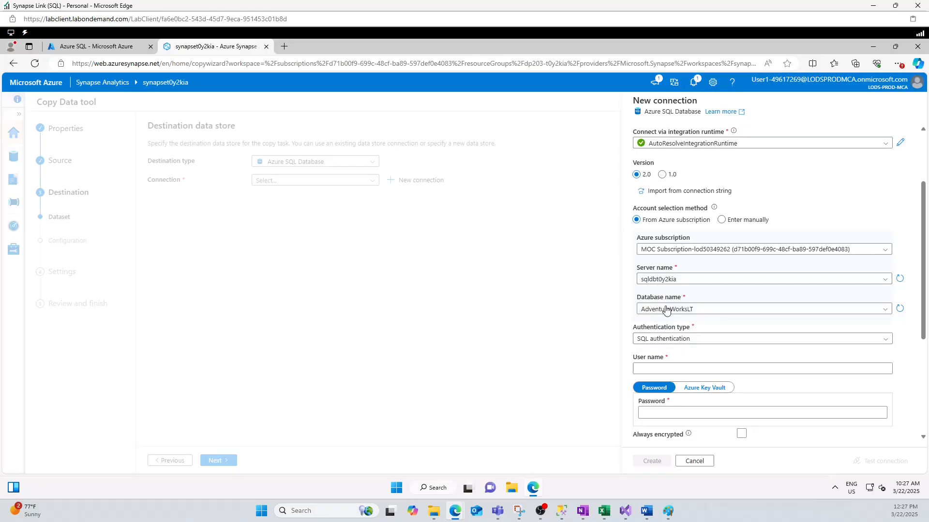
Copy the server admin login SQLUser from the sqldbt0y2kia overview in the Azure portal into the connection's user name
scroll(692, 338, down, 4)
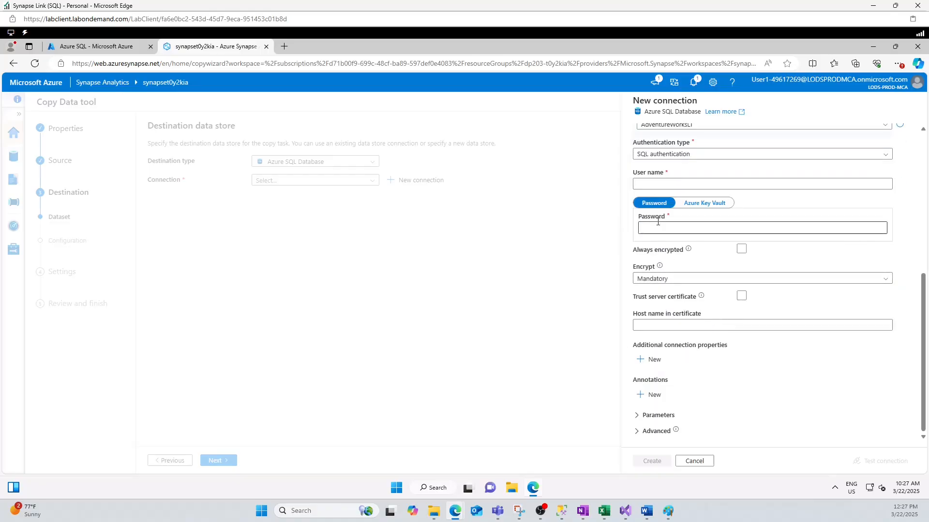
click(661, 182)
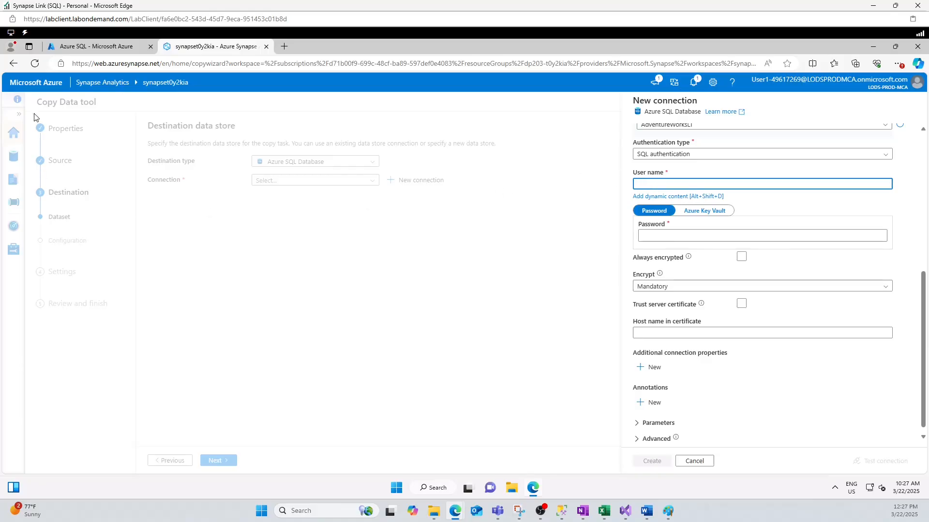
click(87, 47)
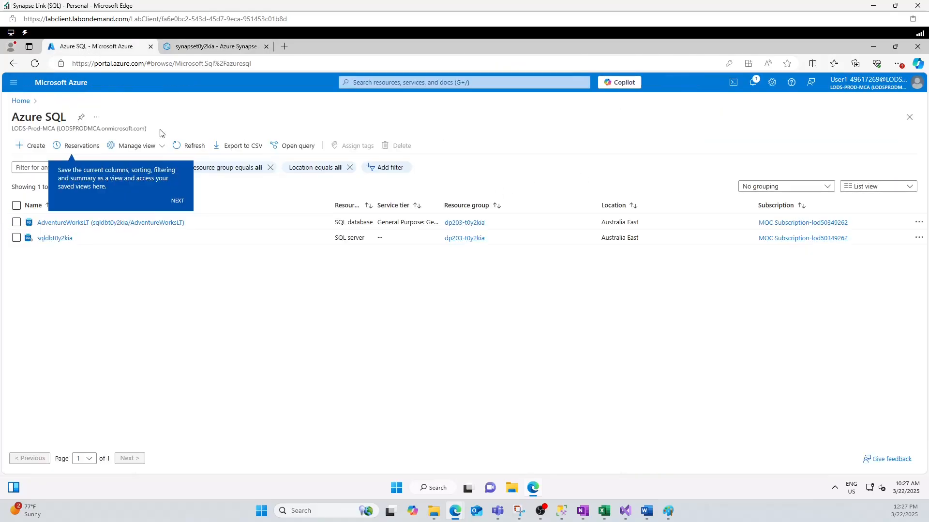
click(55, 238)
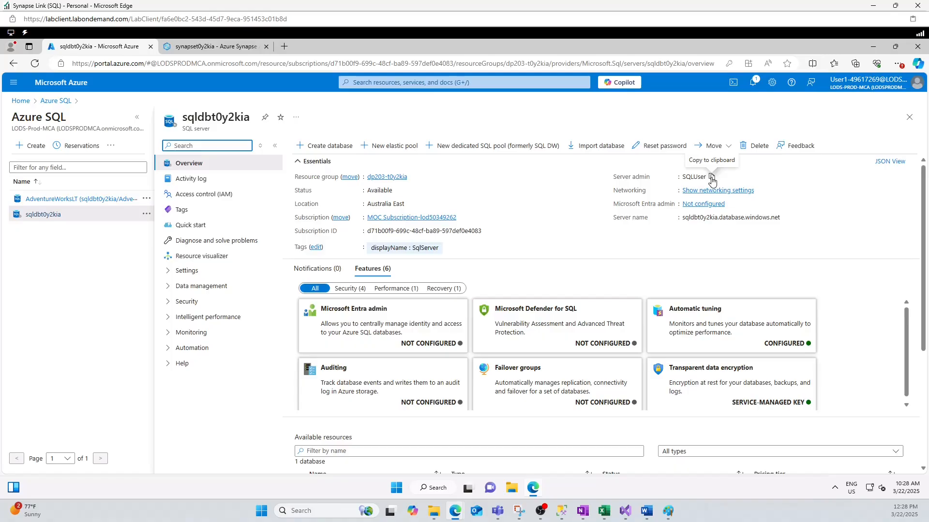
click(712, 177)
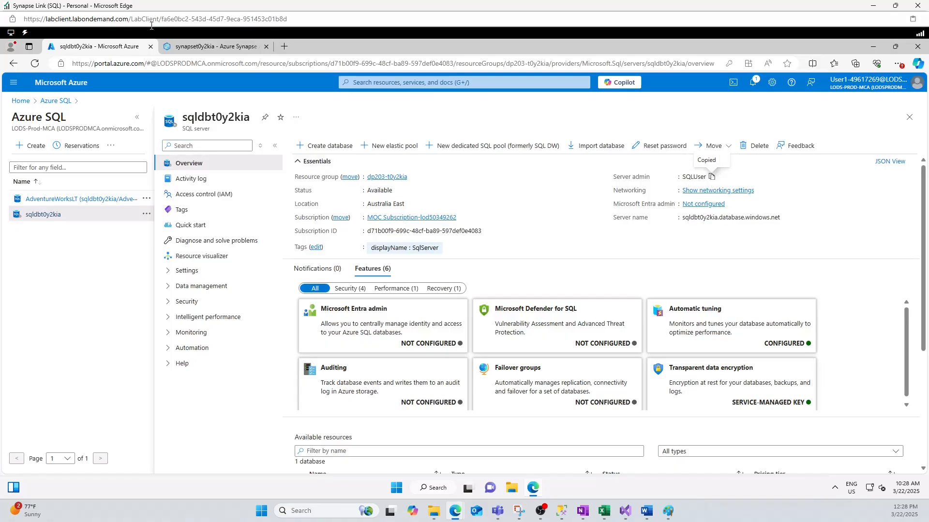
click(211, 46)
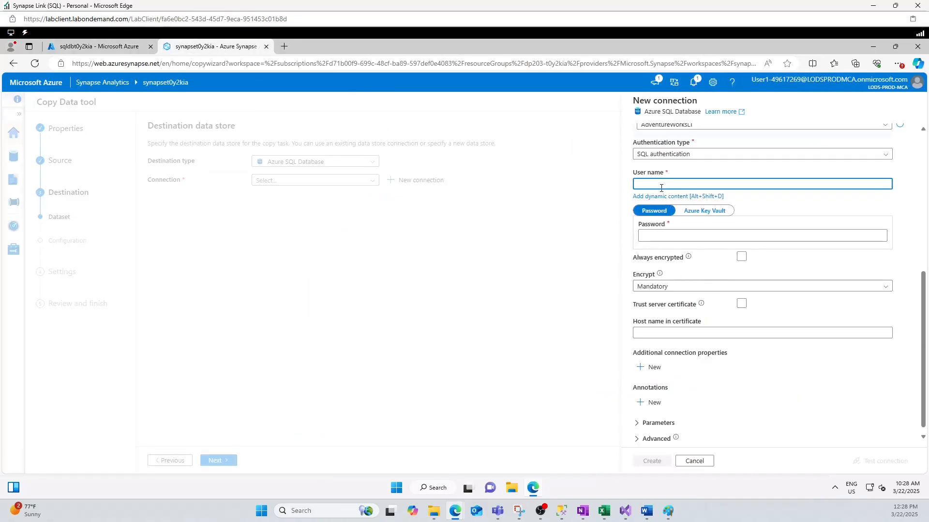
key(ctrl+v)
Enter the SQL account password, keep encryption set to Mandatory and enable trusting the server certificate
click(667, 235)
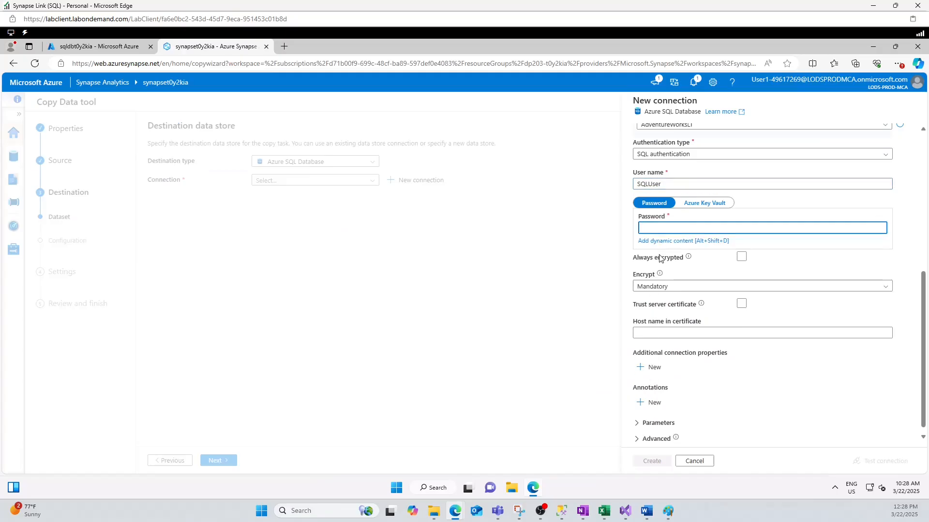
text(••••••••••)
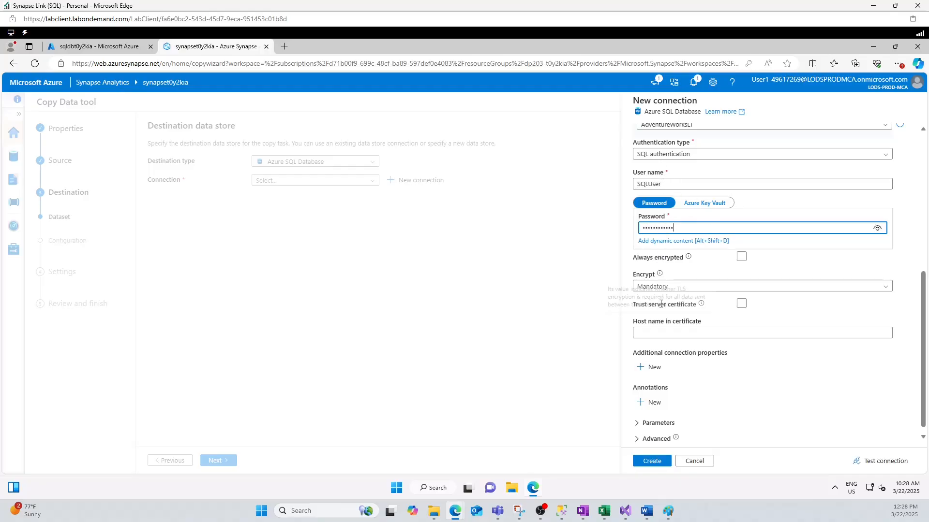
click(672, 287)
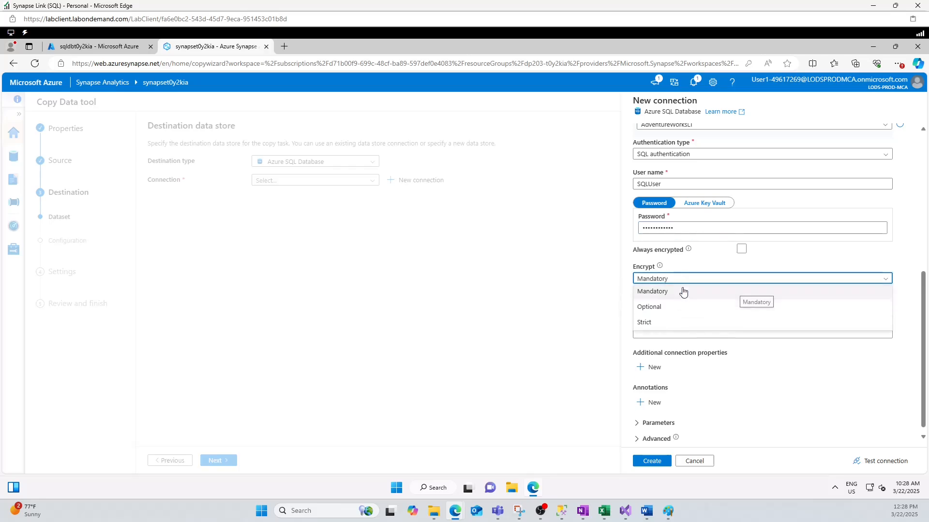
click(656, 292)
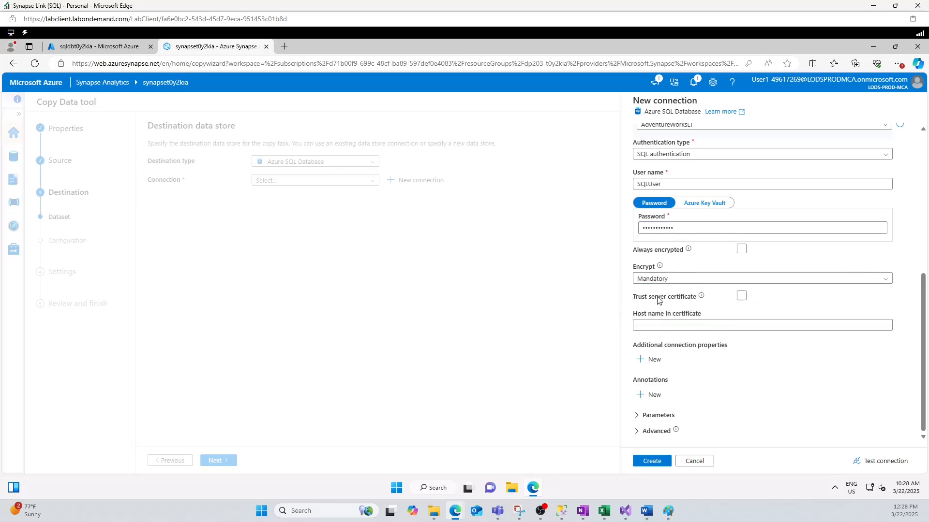
click(742, 295)
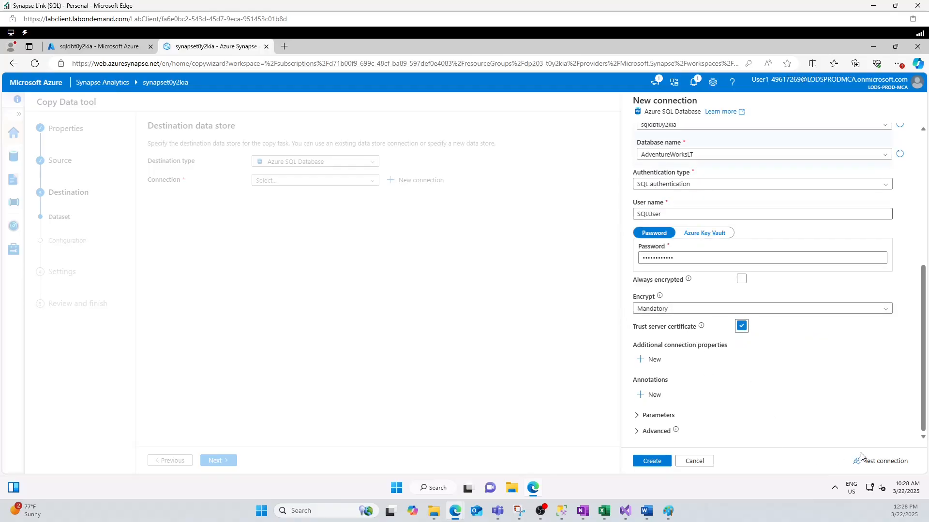
Test the Azure SQL Database connection, review its settings and create it
click(881, 460)
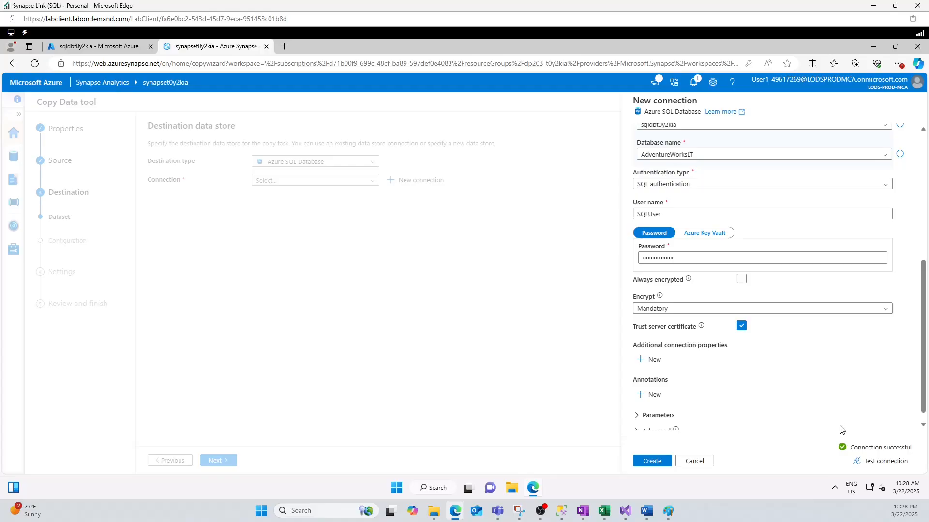
scroll(829, 408, up, 5)
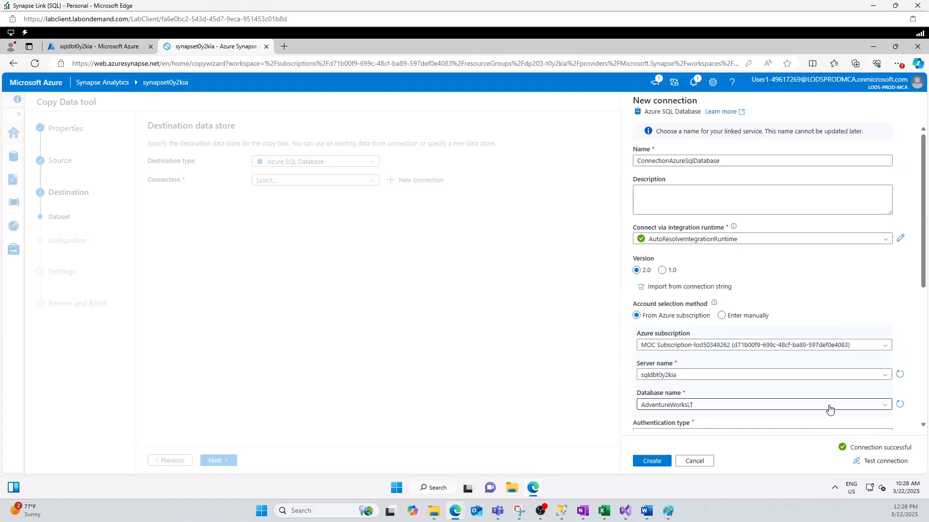
scroll(814, 318, down, 5)
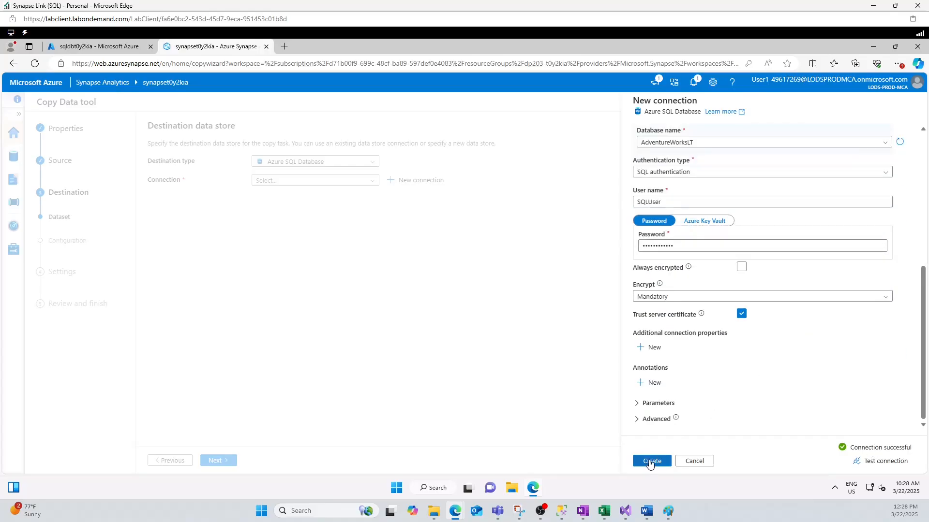
click(651, 461)
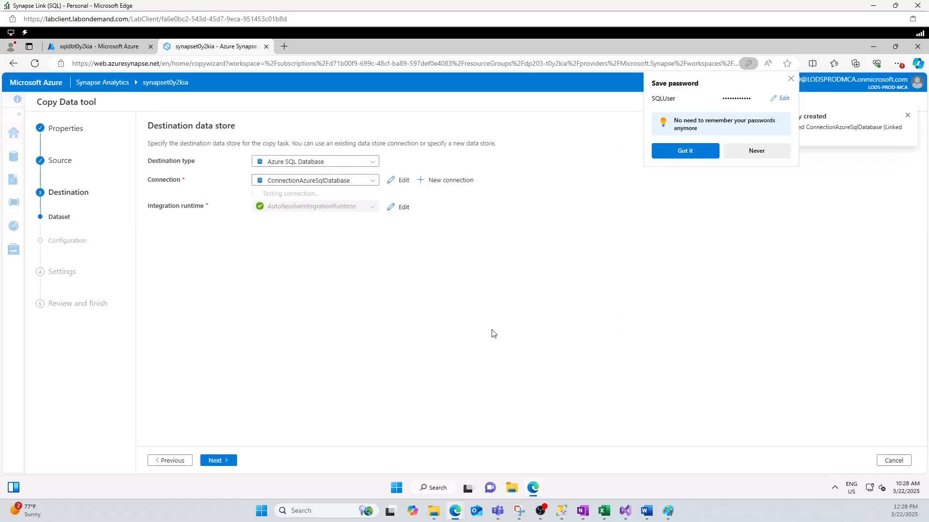
Keep the auto-created dbo.empdata destination table, the FirstName and LastName column mappings and the default copy settings, proceeding to the summary
click(792, 78)
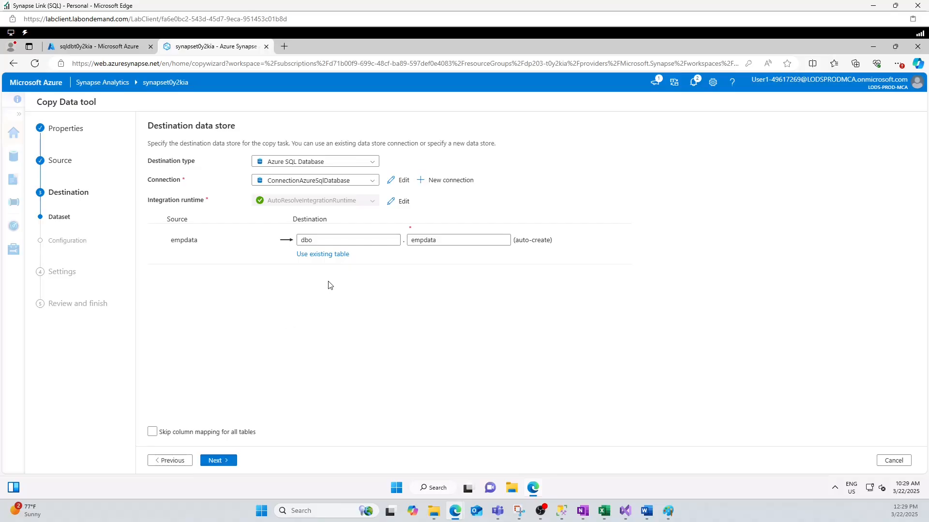
click(216, 460)
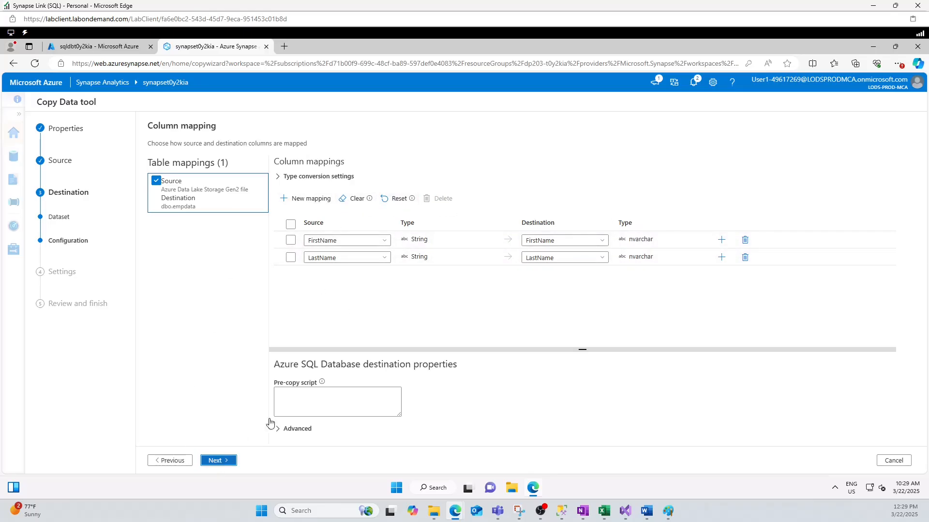
click(219, 459)
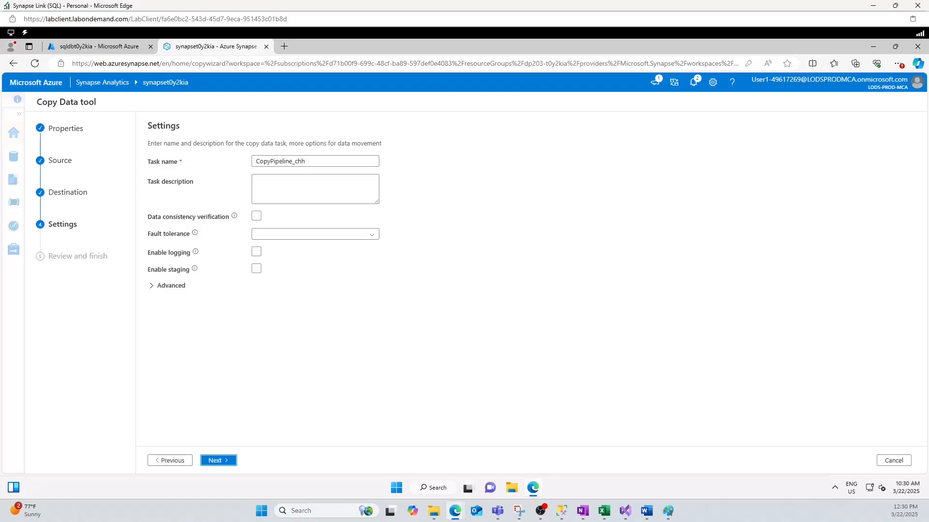
click(215, 460)
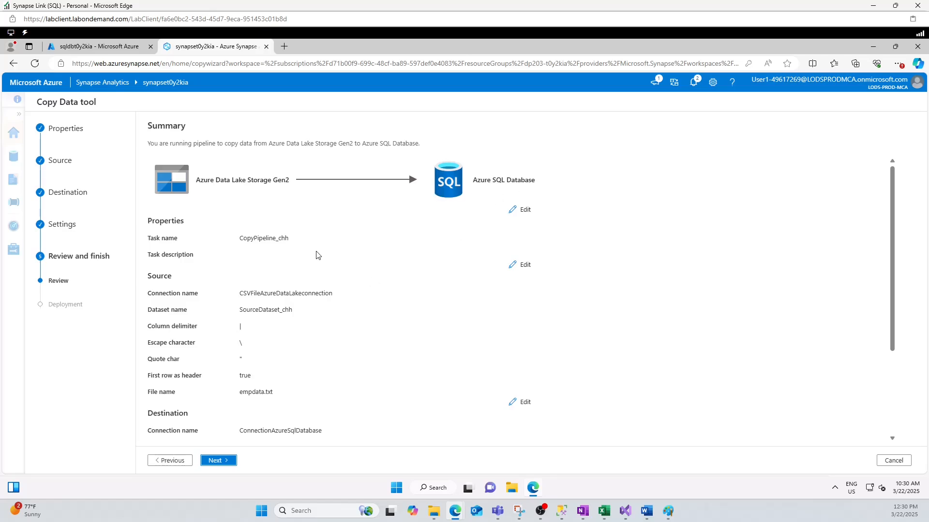
Review the copy task's source, destination and copy settings in the summary, and deploy the pipeline
scroll(307, 257, down, 3)
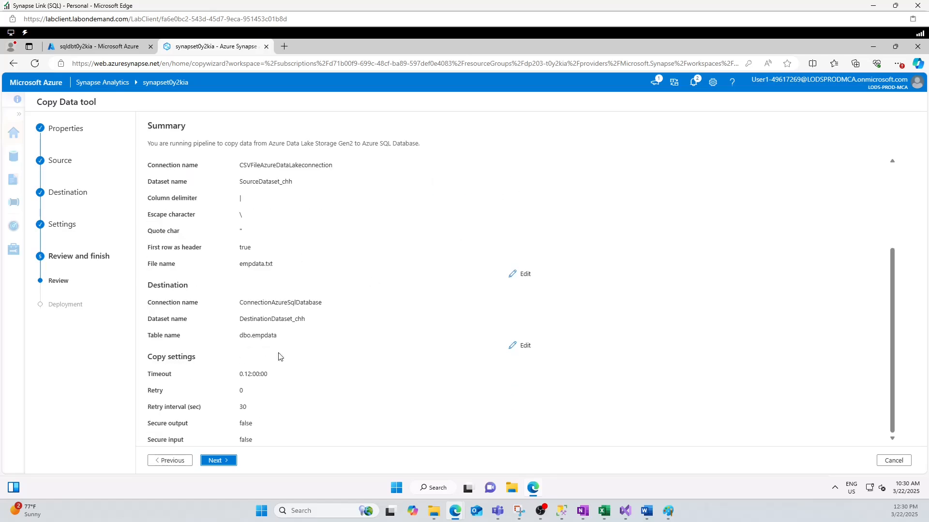
scroll(367, 256, up, 3)
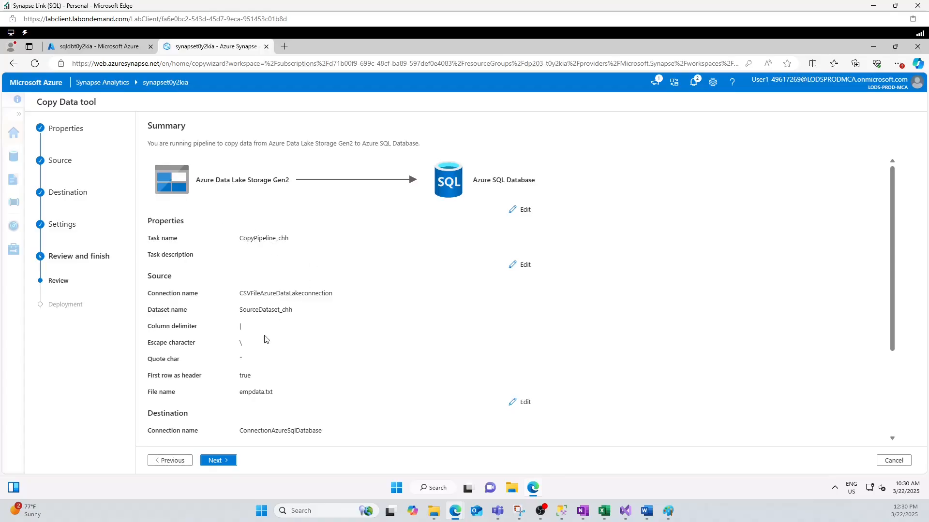
scroll(276, 319, down, 3)
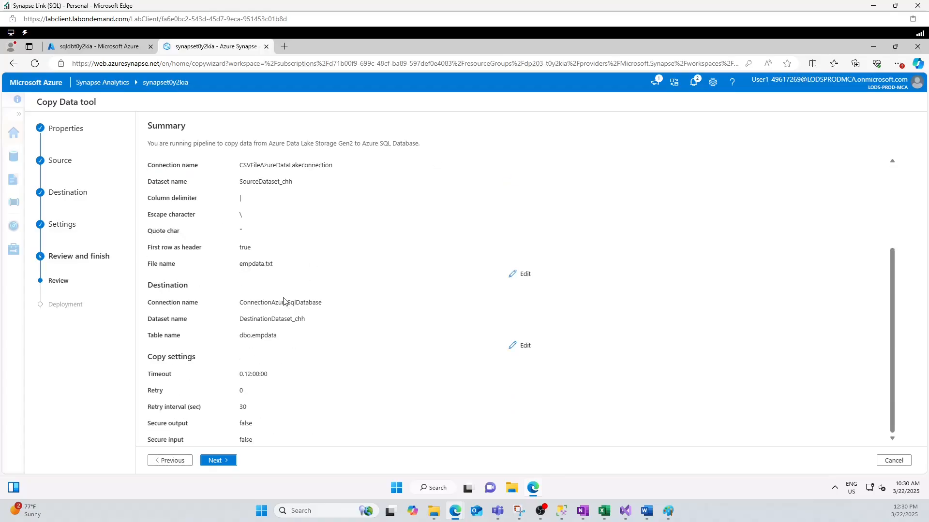
click(225, 461)
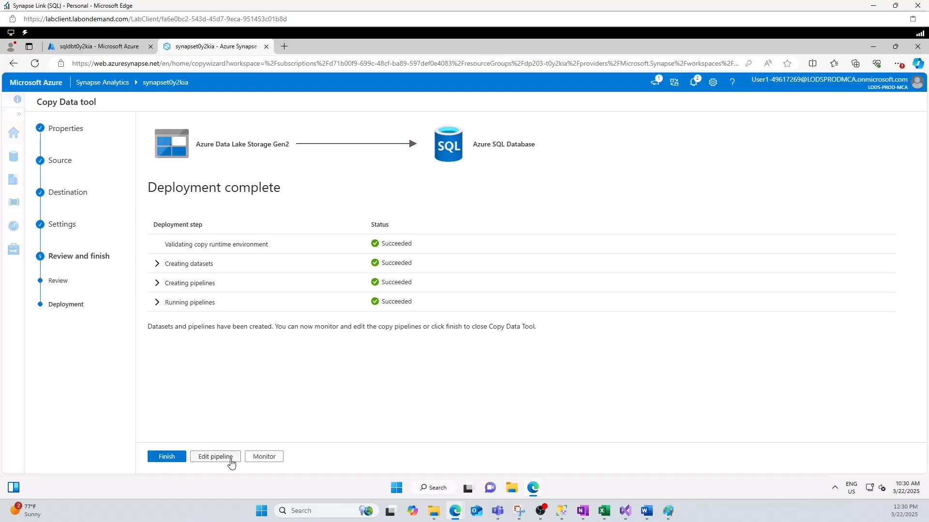
Monitor the CopyPipeline_chh run, inspect its Copy_chh activity and refresh the activity runs
click(265, 458)
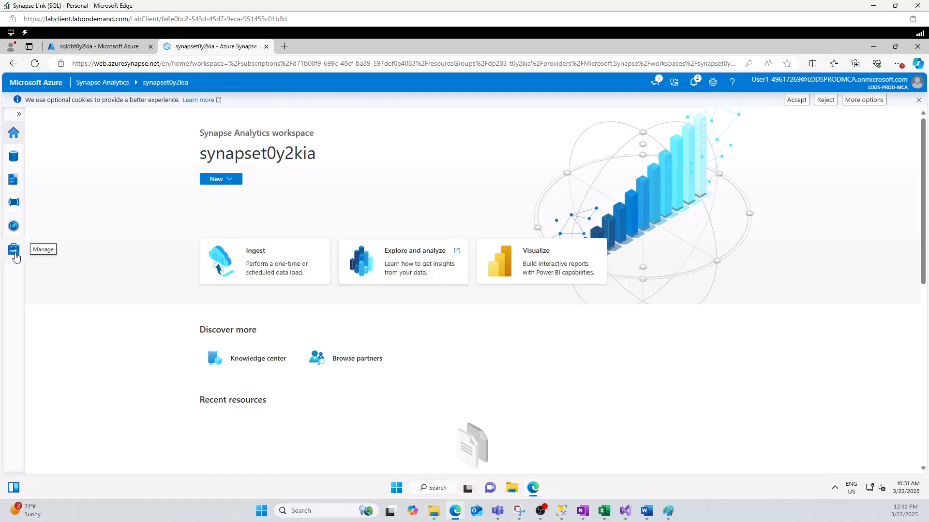
click(13, 226)
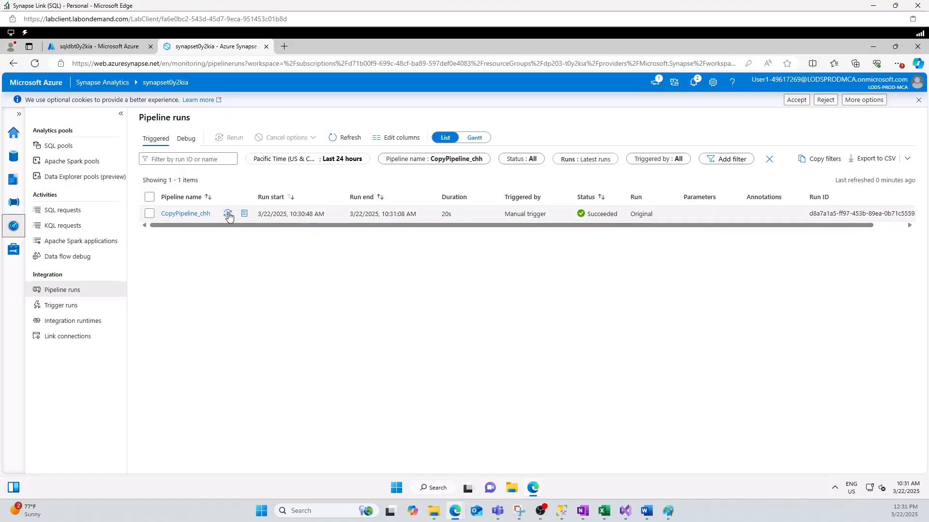
click(191, 214)
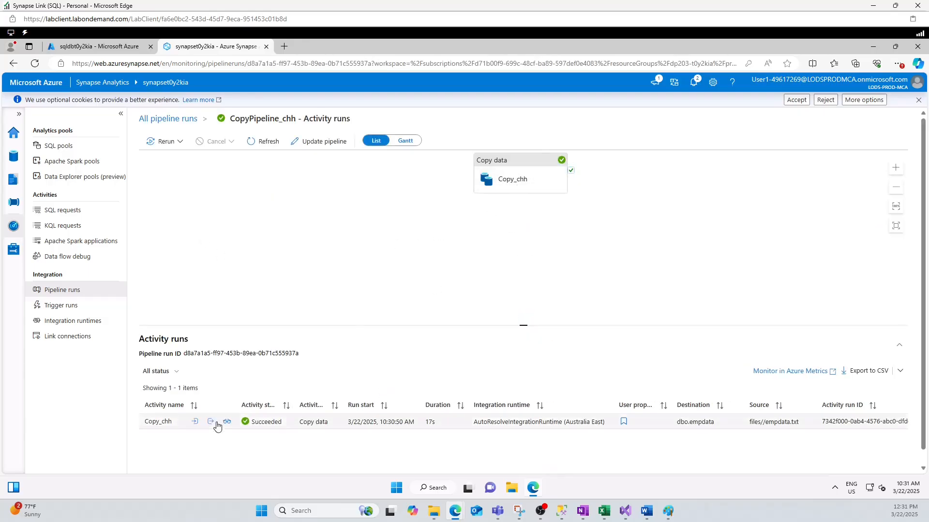
click(831, 428)
click(543, 160)
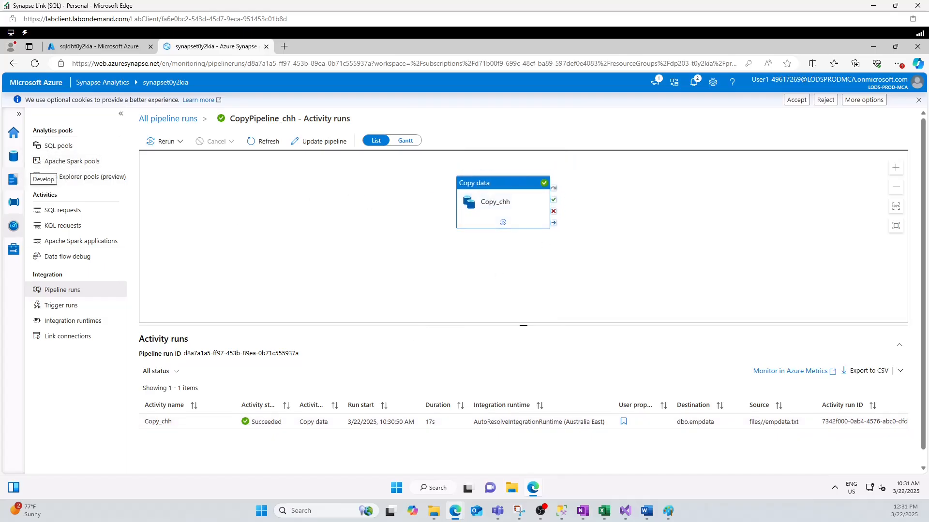
click(266, 142)
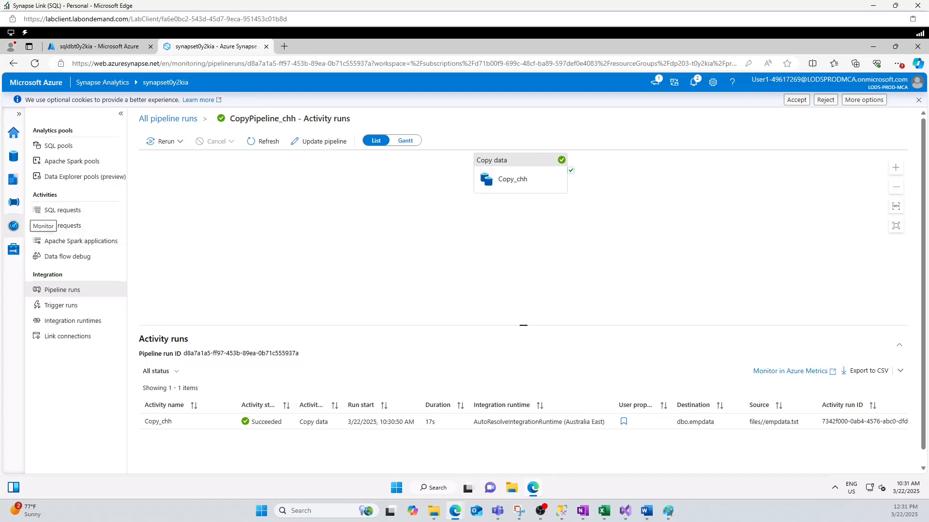
mouse_move(517, 182)
mouse_move(484, 194)
Switch to the Azure portal and sign in to the AdventureWorksLT query editor as SQLUser with the SQL account password
click(97, 46)
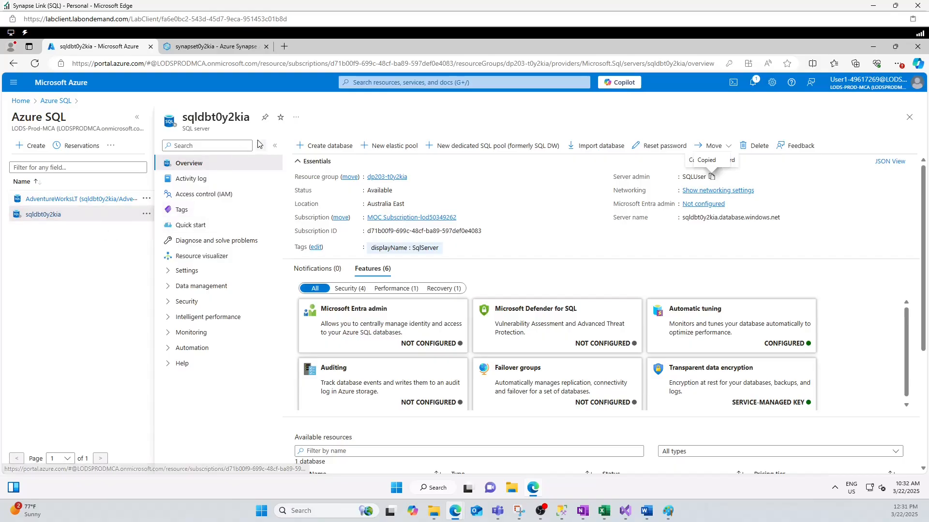
click(53, 202)
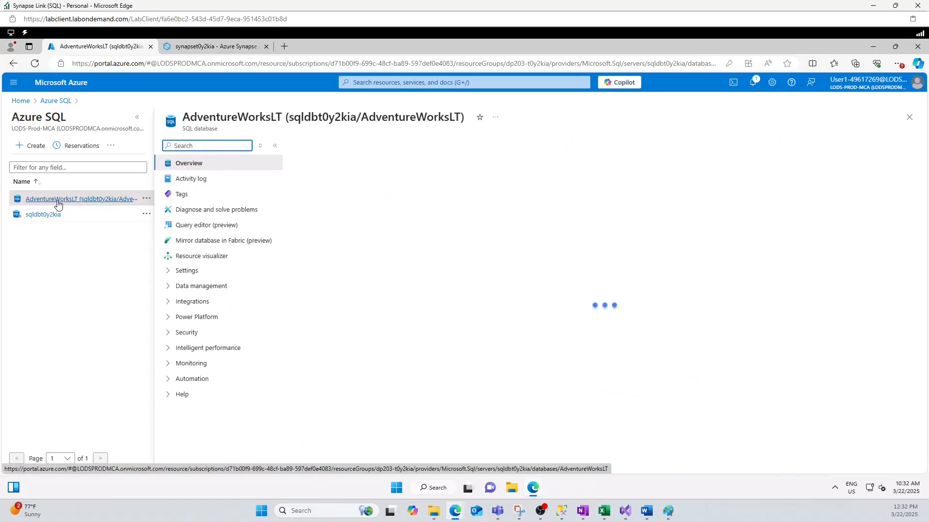
click(188, 227)
click(467, 320)
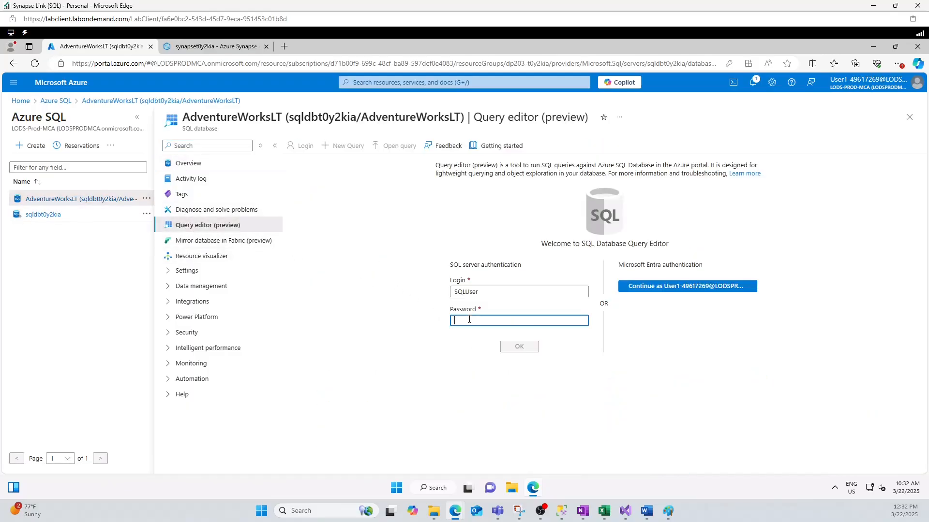
text(Pa)
text(•••••)
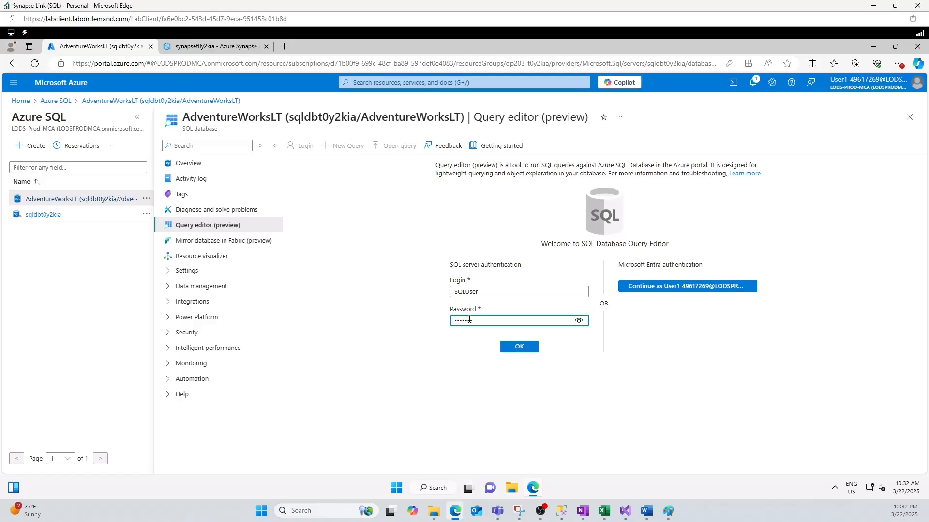
text(•••)
key(Return)
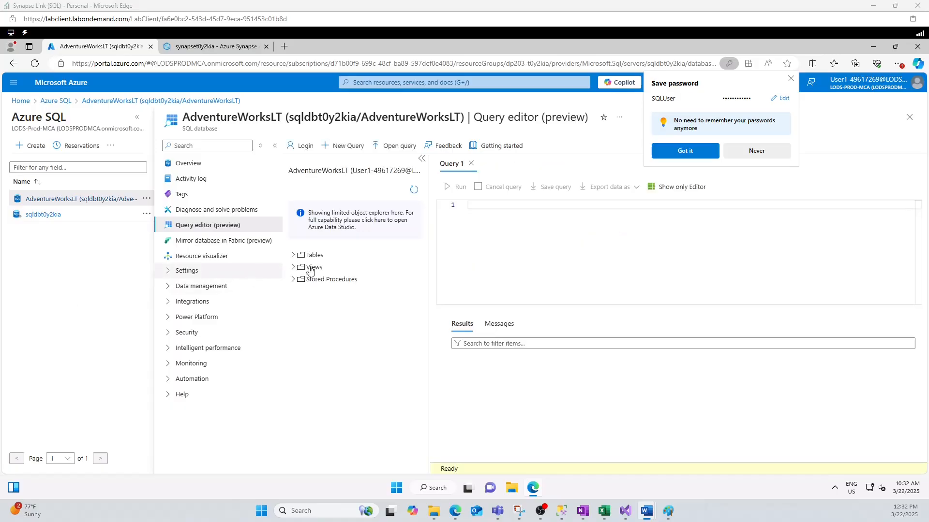
Enter the query "Select * from dbo.emp" in the query editor and run it
click(474, 207)
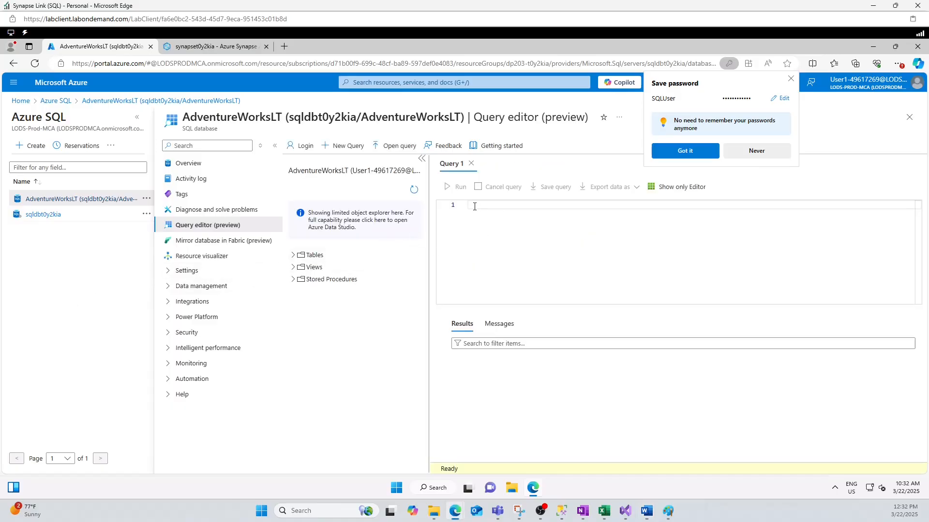
key(Return)
key(Return)
key(ctrl+v)
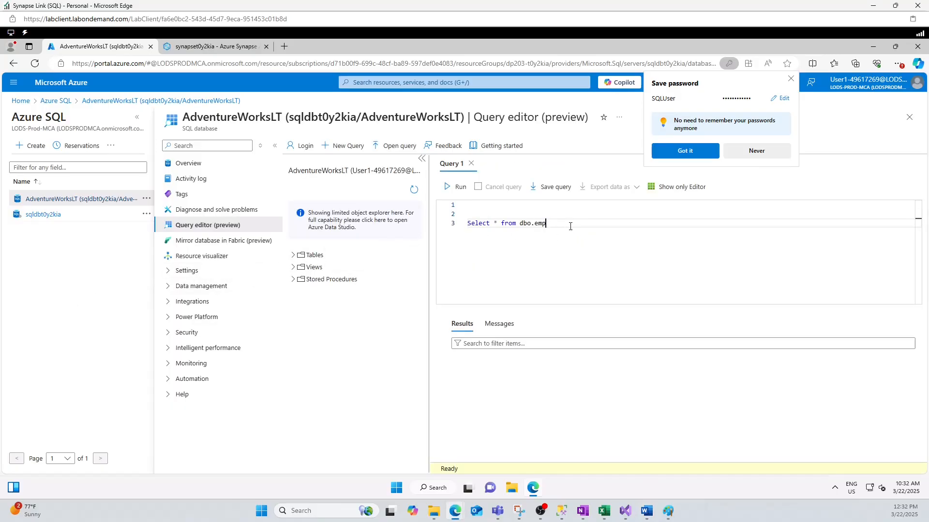
drag(549, 223, 465, 223)
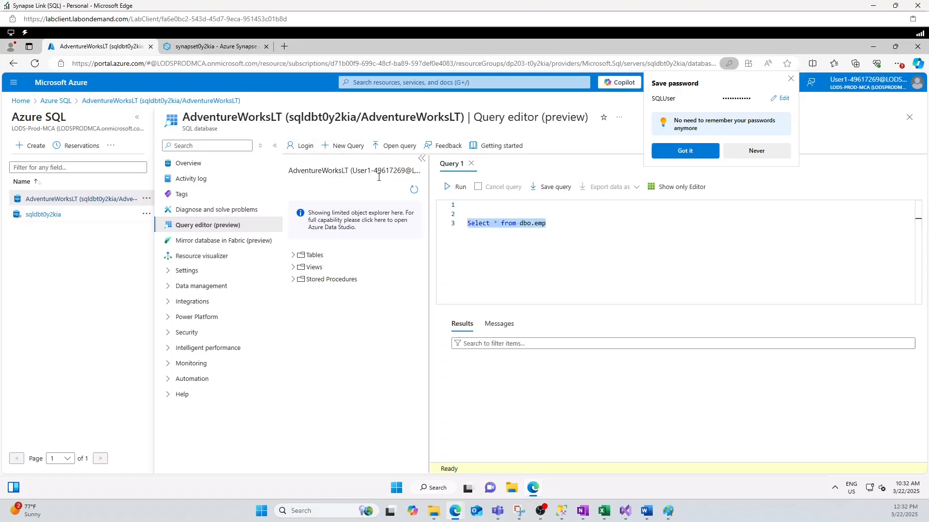
click(457, 187)
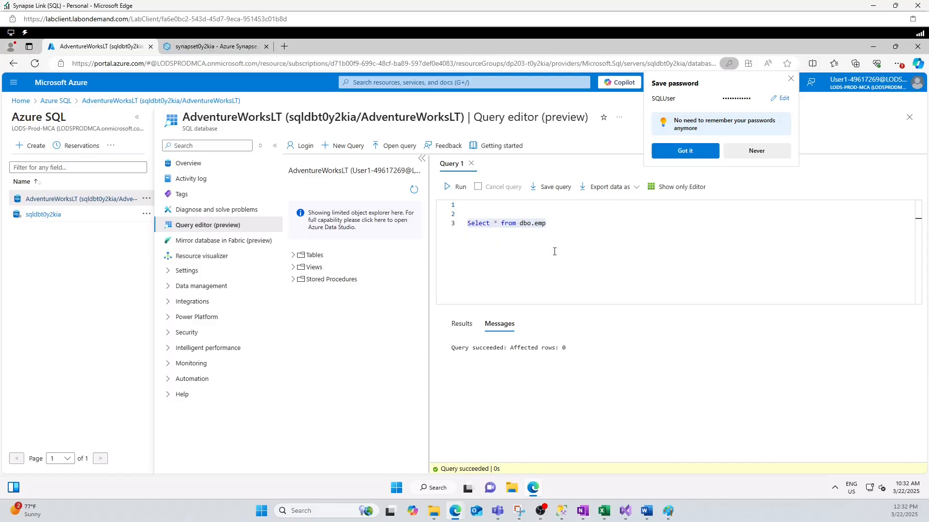
Rerun the dbo.emp select query to check the table for copied rows
click(565, 227)
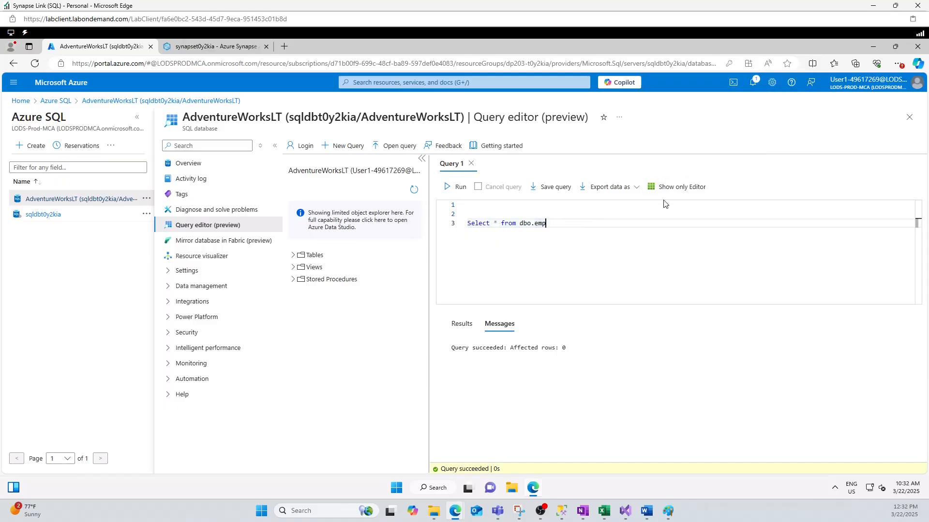
key(ctrl+Return)
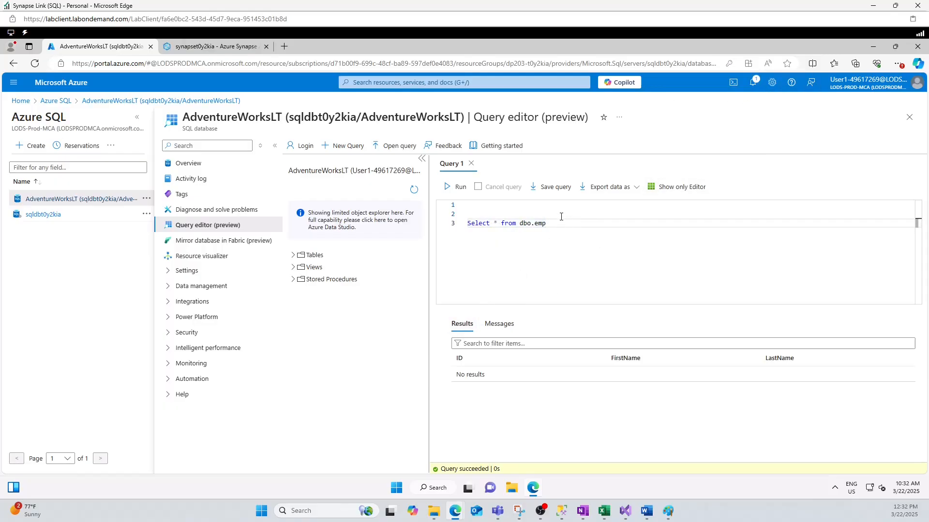
drag(549, 224, 466, 223)
click(457, 186)
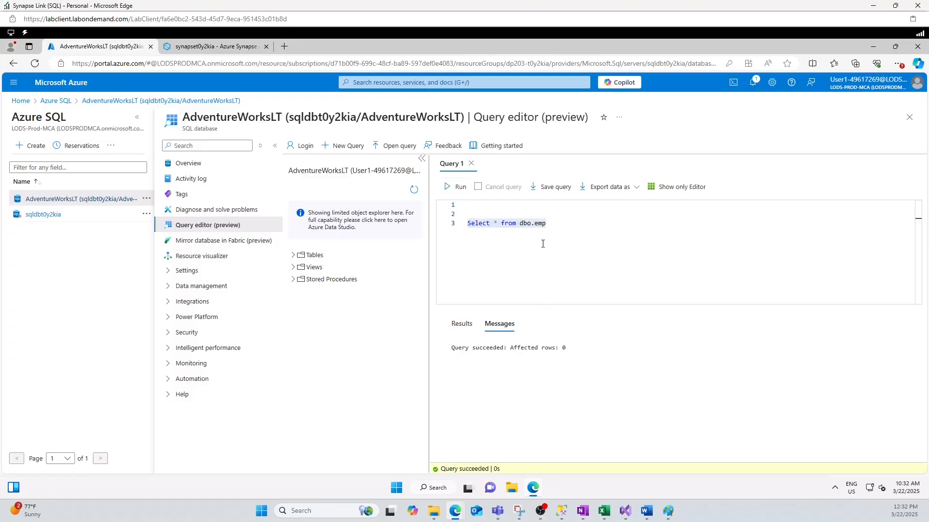
Return to Synapse Studio, open CopyPipeline_chh and trigger an immediate run of its last published configuration
click(215, 46)
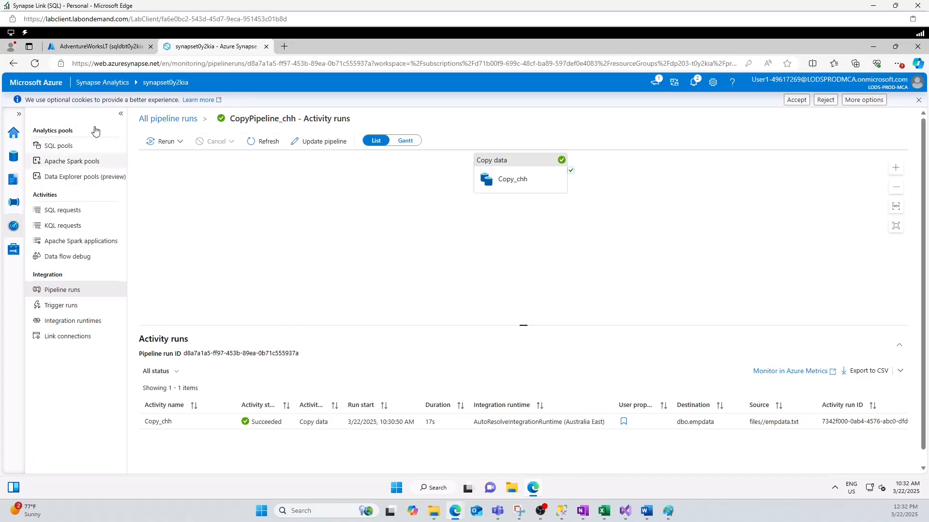
click(14, 155)
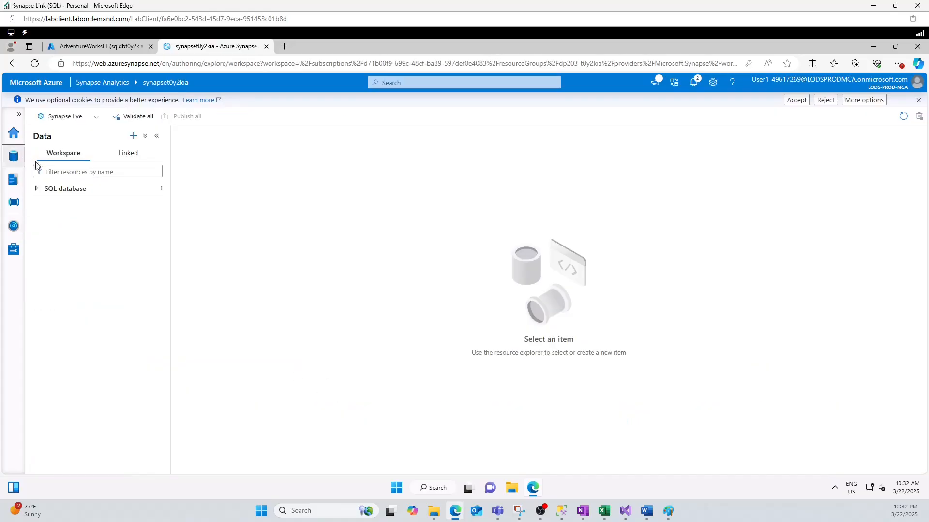
click(14, 202)
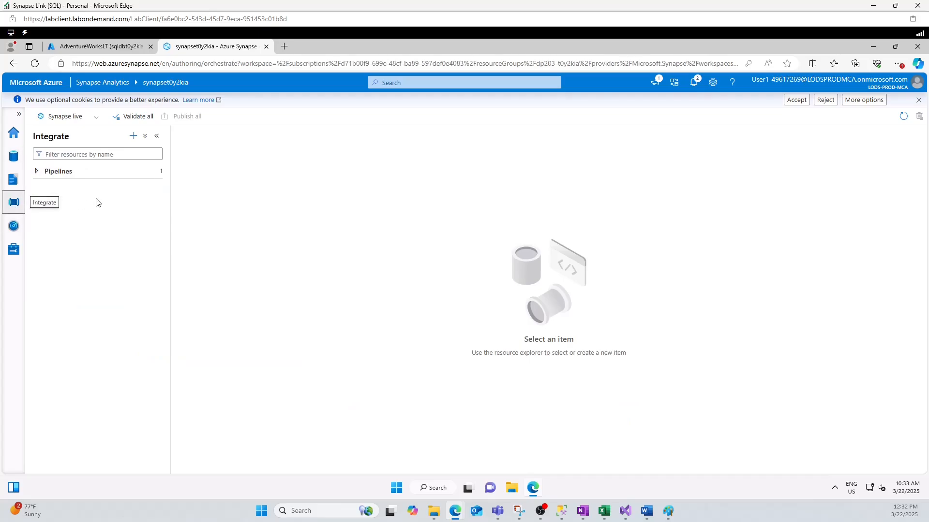
click(37, 172)
click(72, 189)
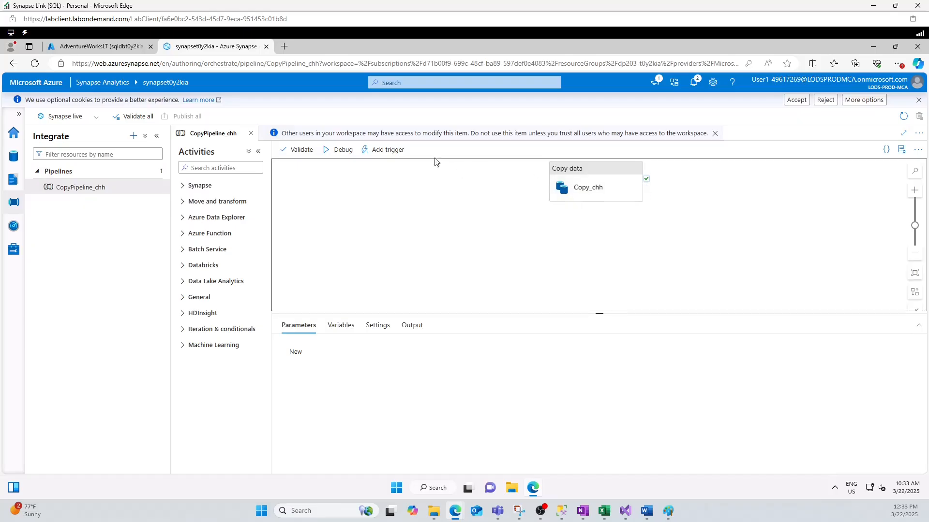
click(382, 149)
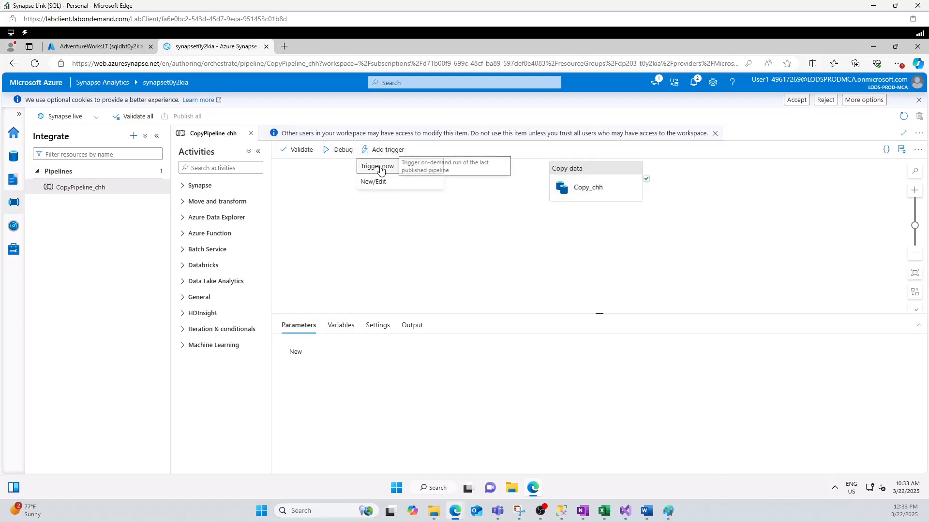
click(380, 167)
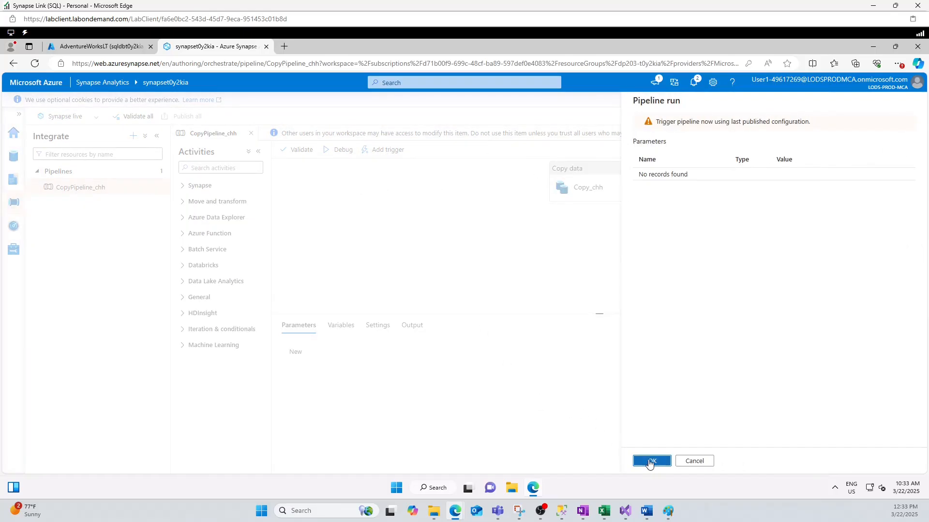
click(651, 461)
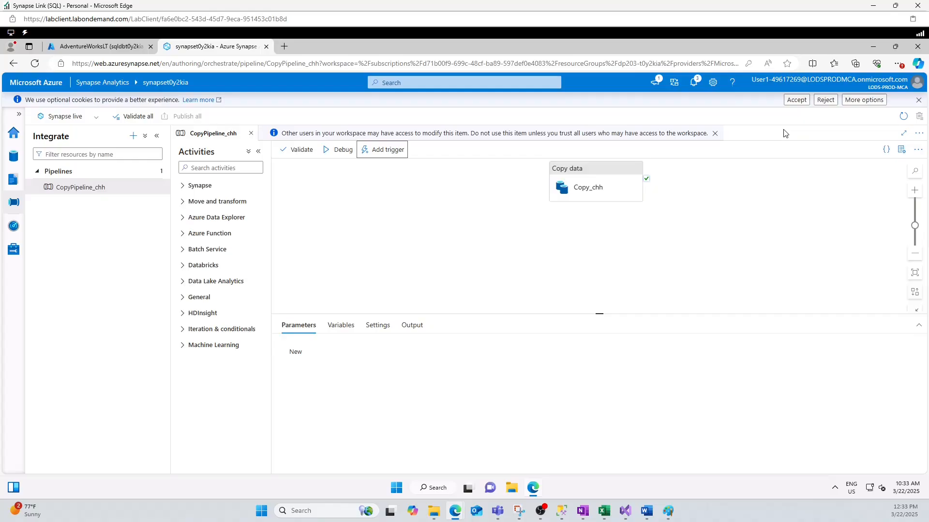
Check the pipeline run notification and open the activity details of a CopyPipeline_chh run in the monitoring view
click(695, 83)
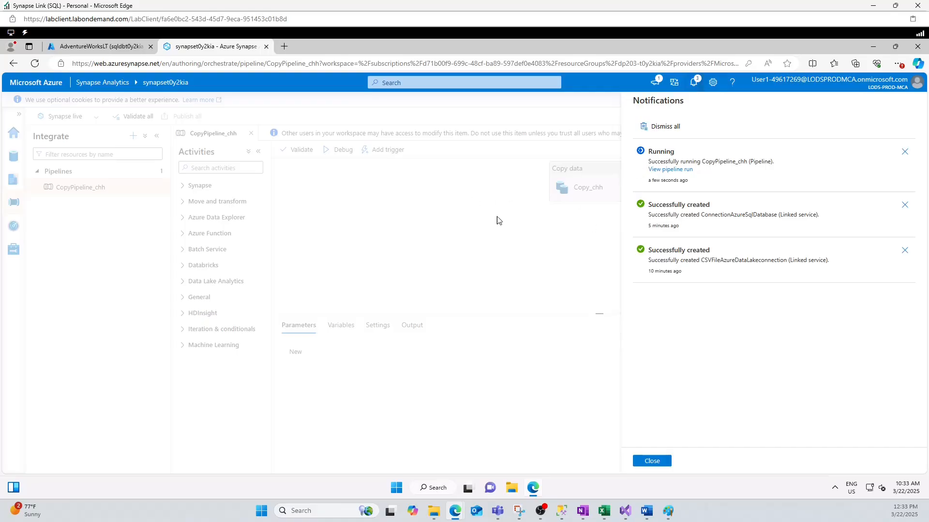
click(652, 462)
click(13, 226)
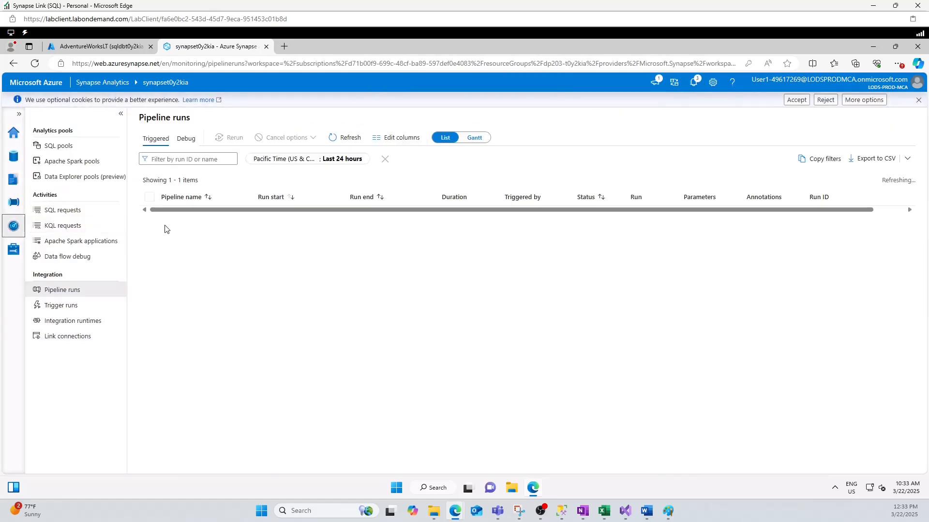
click(194, 215)
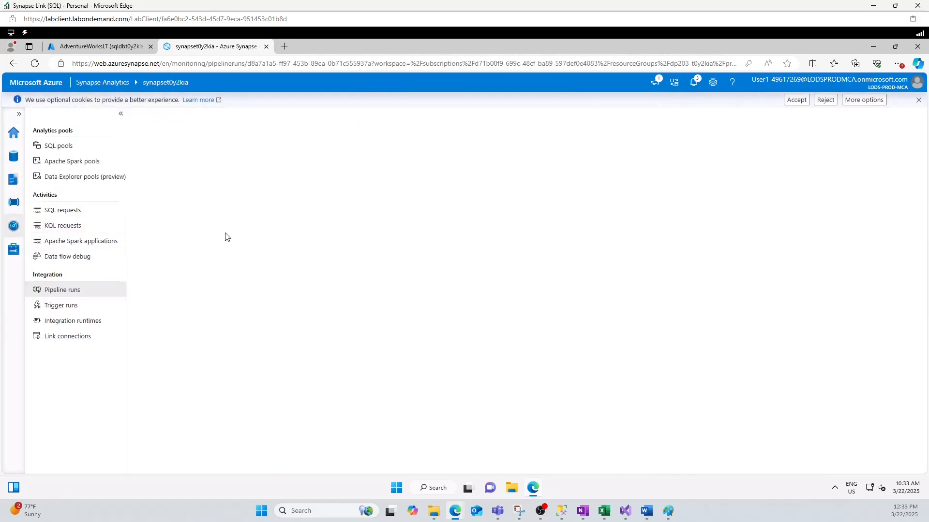
Refresh the CopyPipeline_chh activity runs in the monitoring view to check the copy status
click(266, 142)
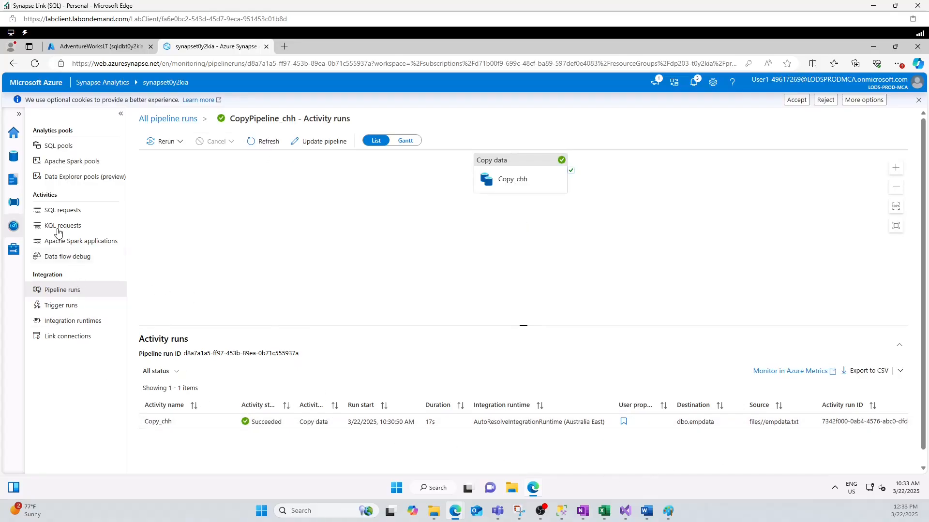
click(270, 142)
click(264, 142)
Open CopyPipeline_chh for authoring and show the general properties of its Copy_chh activity
click(23, 184)
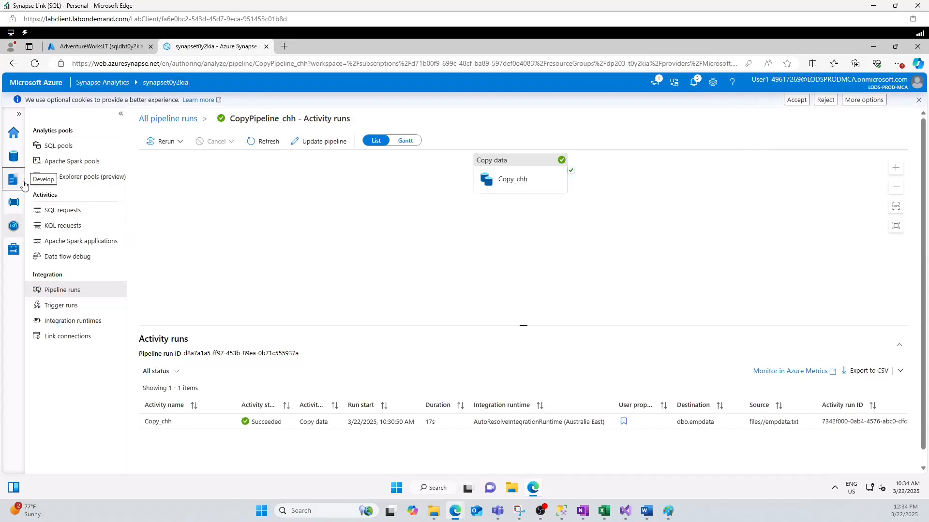
click(13, 202)
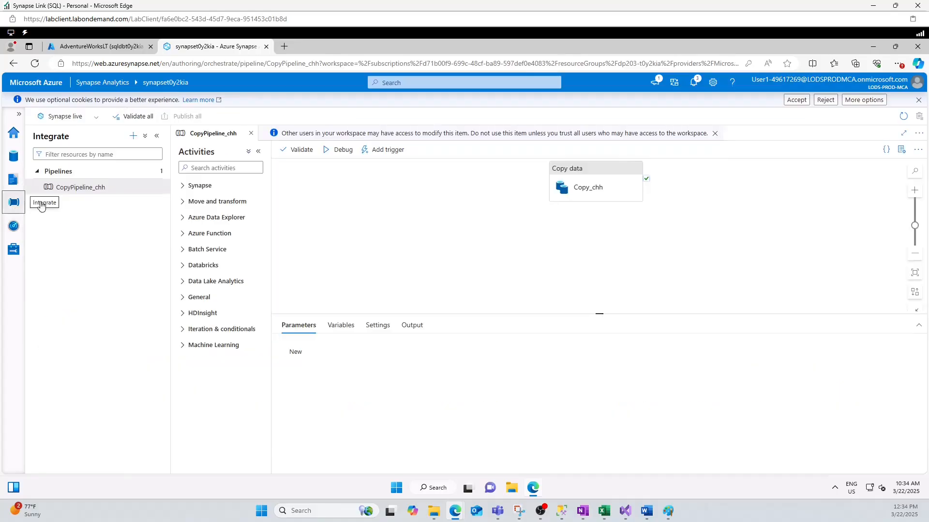
click(77, 190)
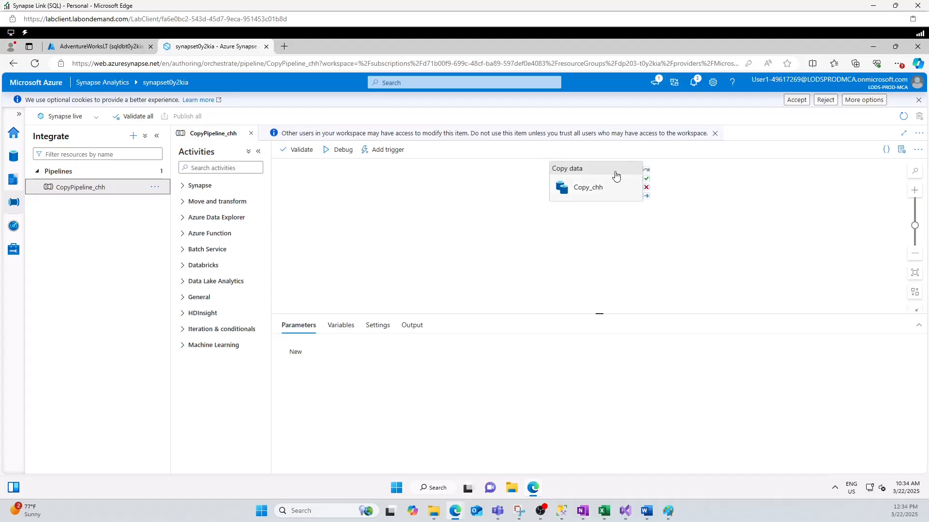
right_click(598, 184)
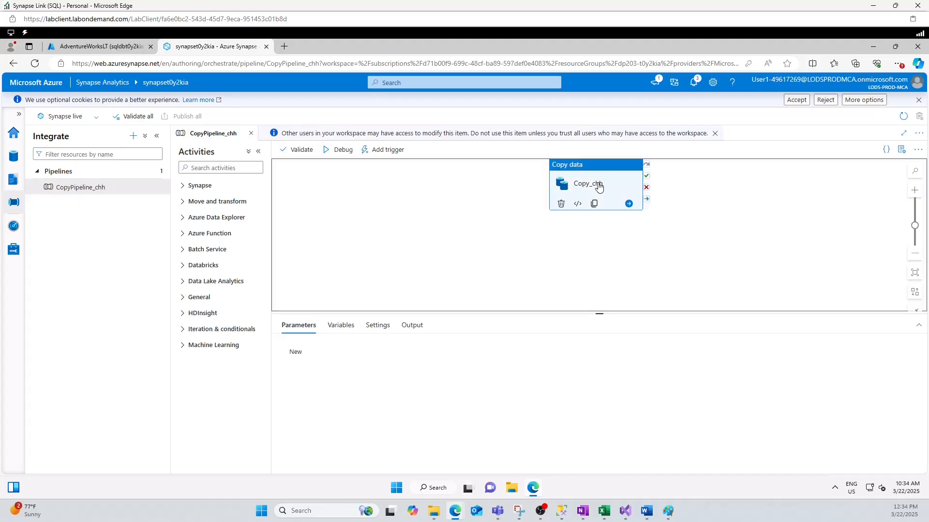
click(429, 203)
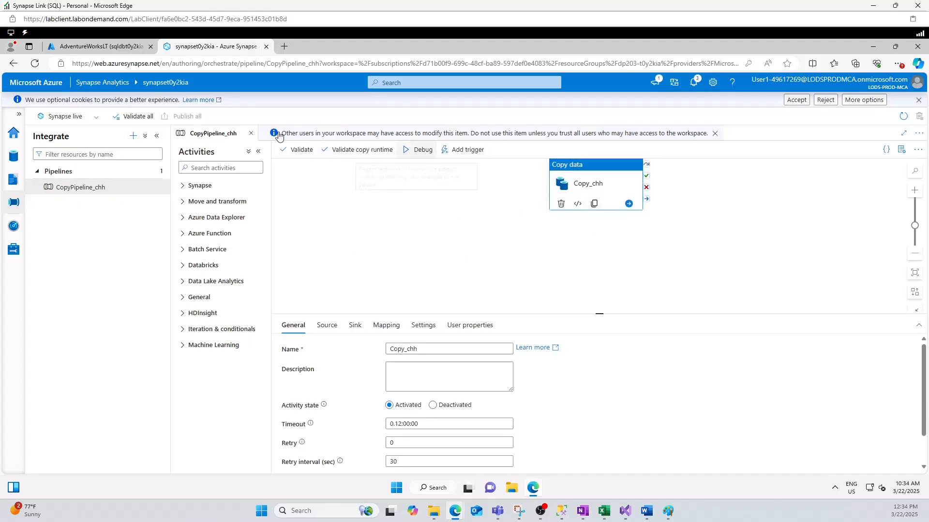
Return to the AdventureWorksLT query editor and rerun the select query on dbo.emp
click(104, 49)
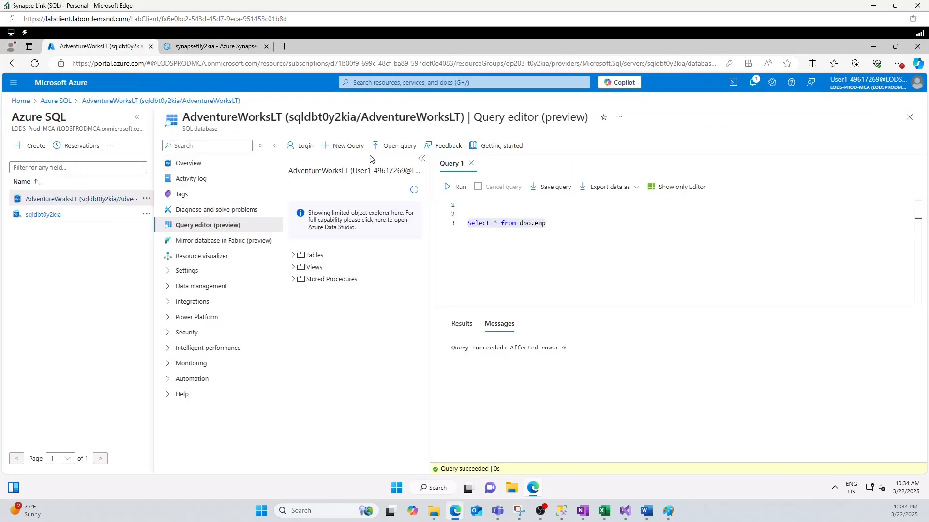
click(458, 190)
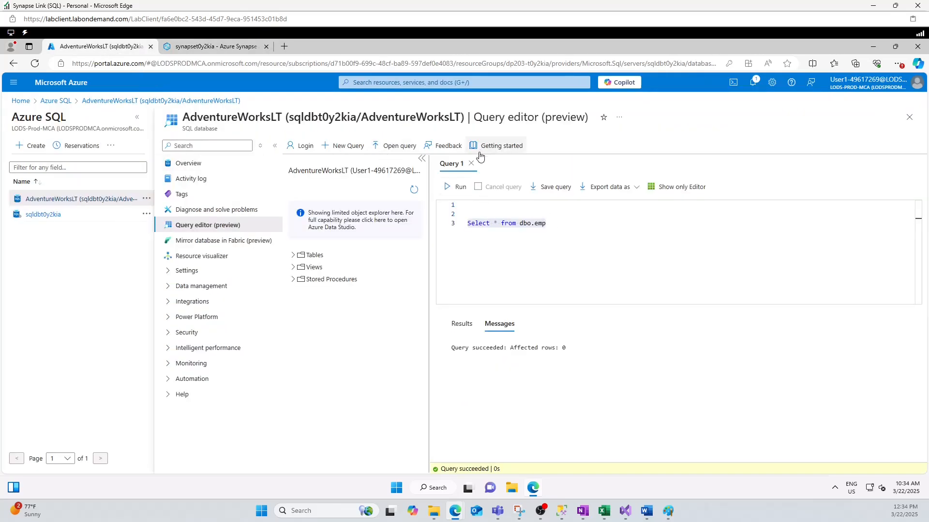
key(alt+Tab)
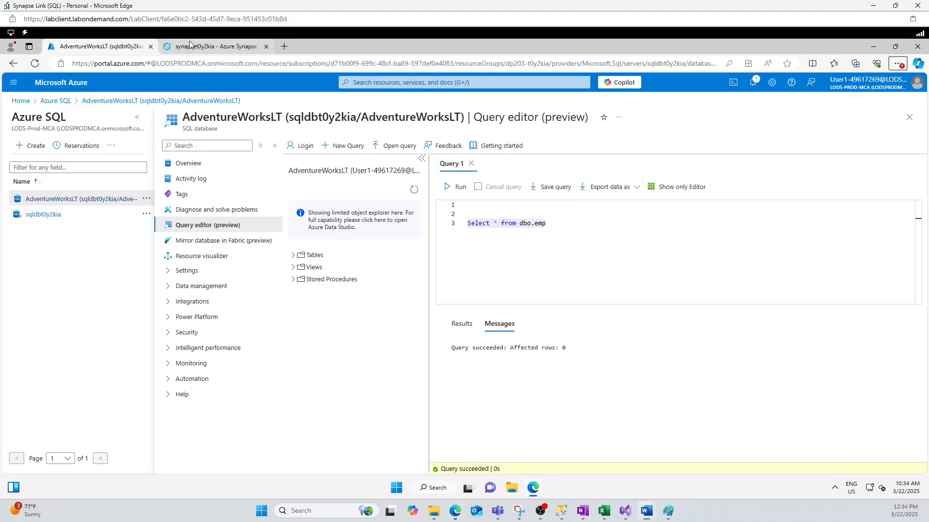
Go back to Synapse Studio, open the pipeline run from its success notification and inspect the Copy_chh activity run
click(175, 46)
click(695, 83)
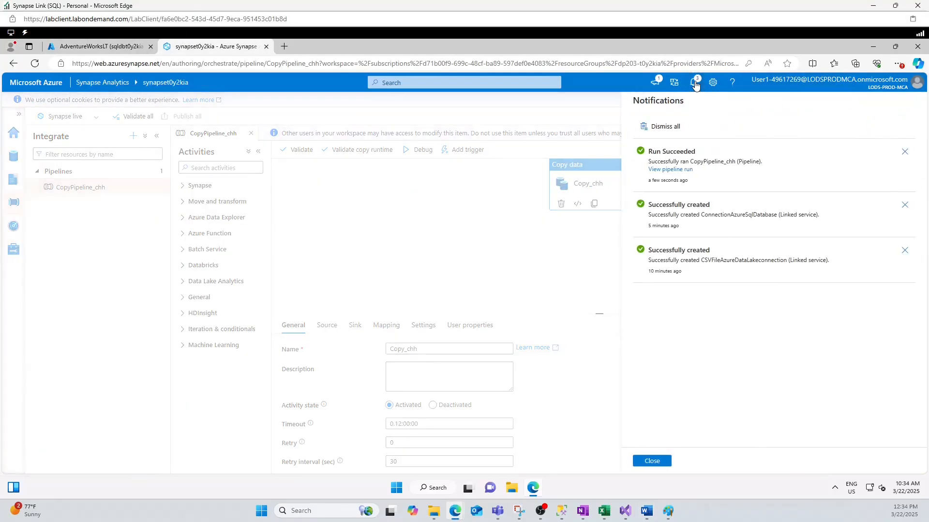
click(679, 171)
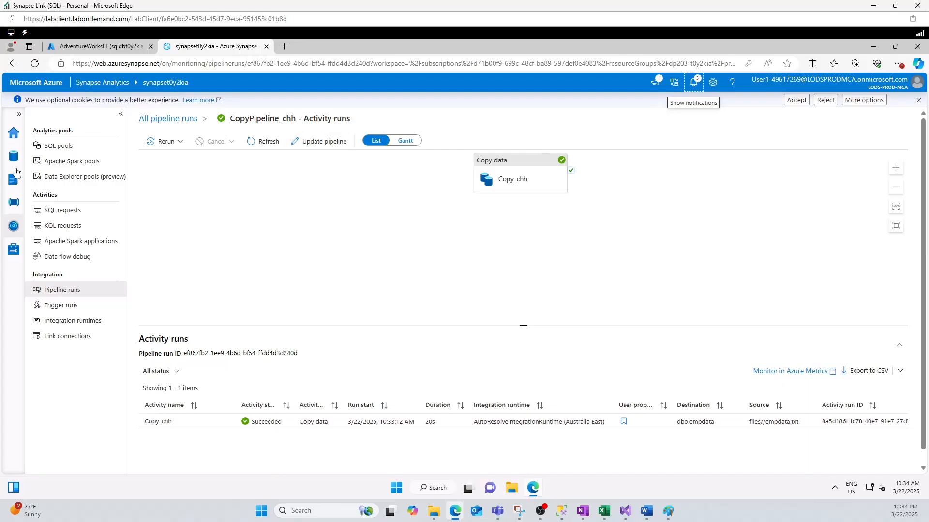
click(507, 186)
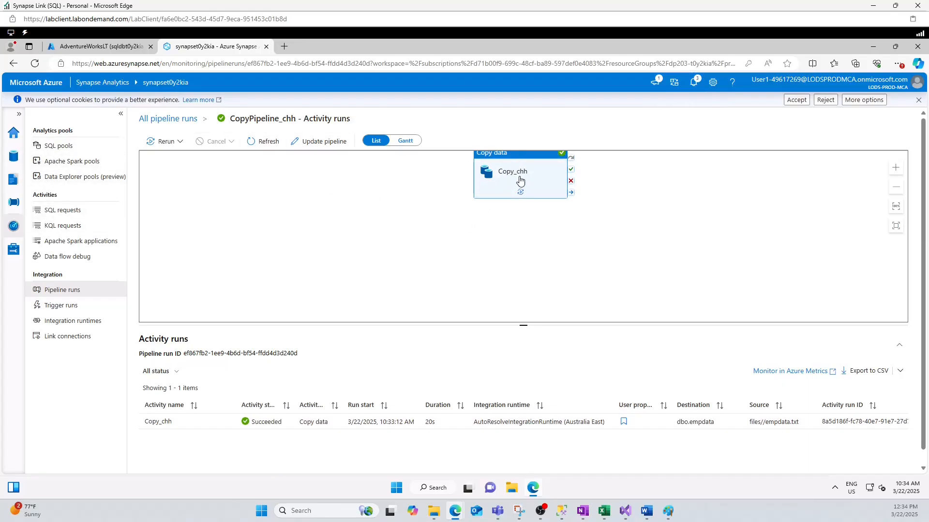
drag(513, 179, 447, 220)
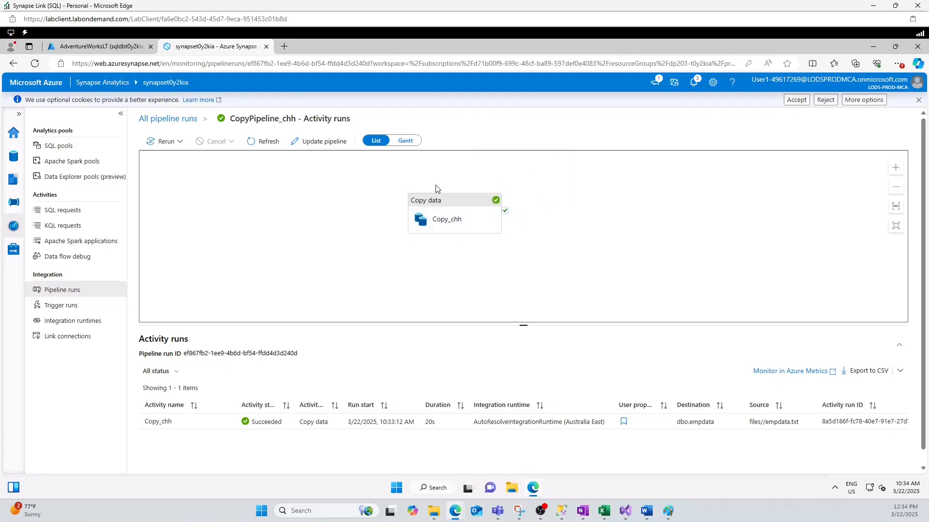
click(426, 205)
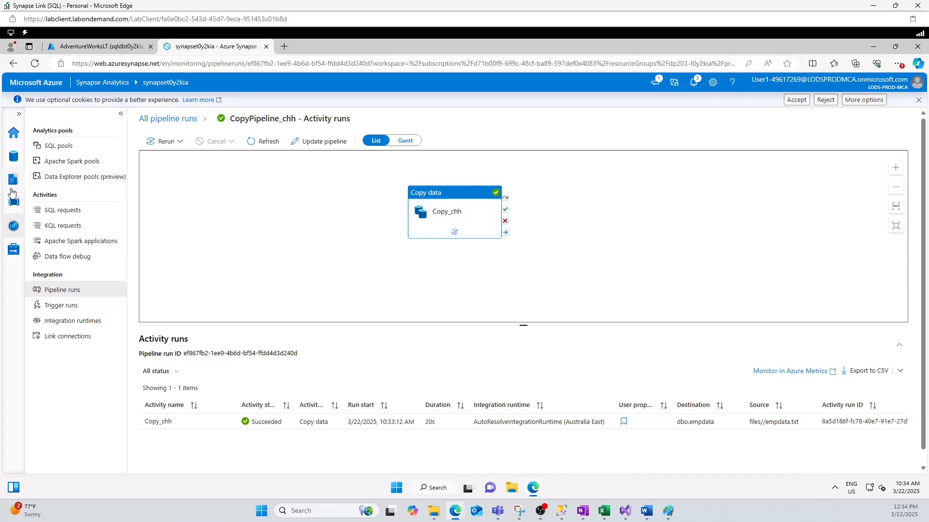
Open the pipeline for updating, review the Copy_chh source and sink settings, and open DestinationDataset_chh to check its target table
click(319, 141)
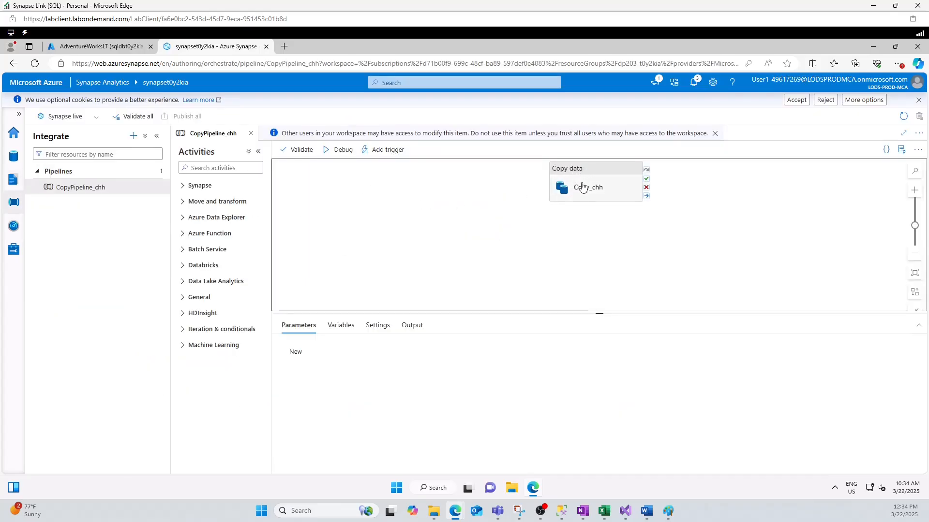
click(582, 192)
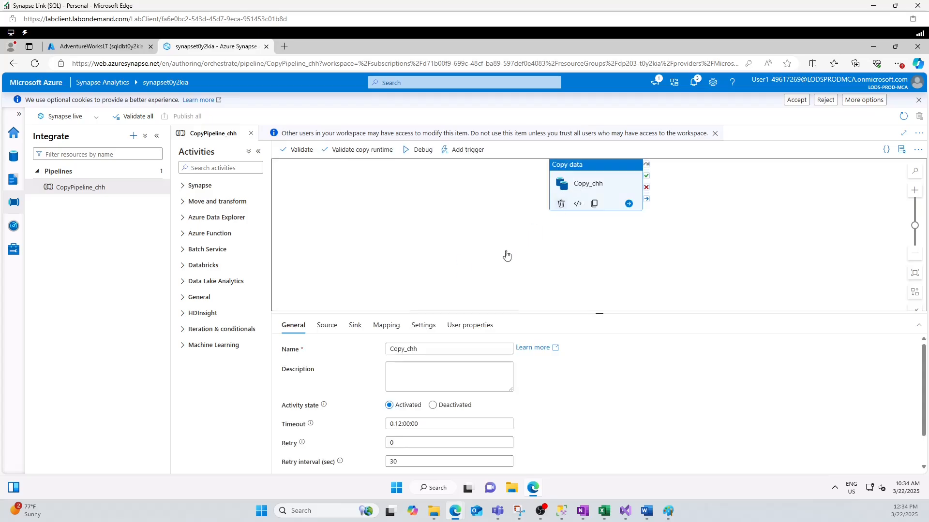
click(327, 325)
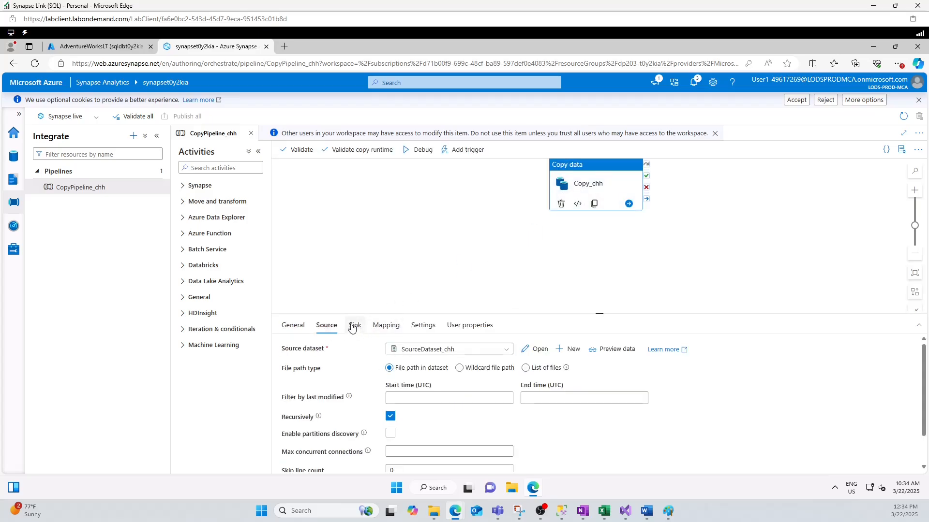
click(355, 325)
scroll(582, 417, down, 2)
scroll(582, 417, up, 2)
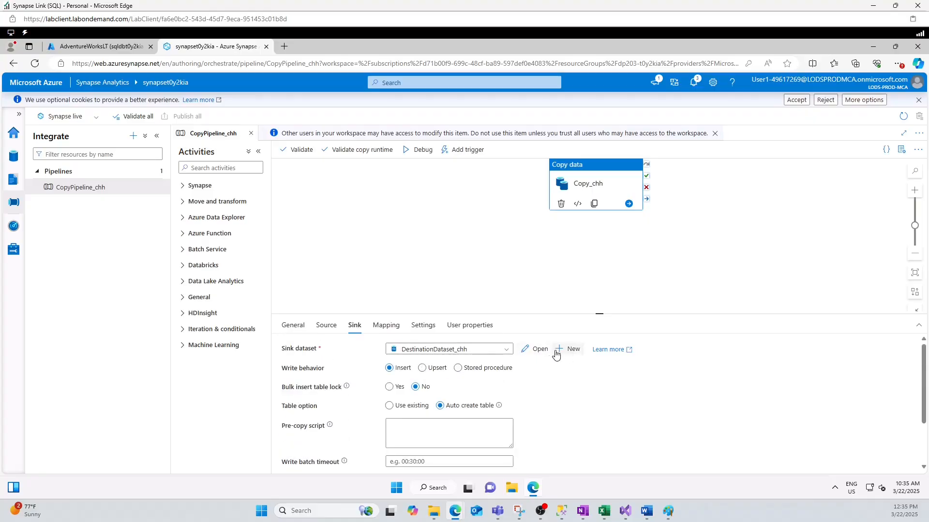
click(537, 349)
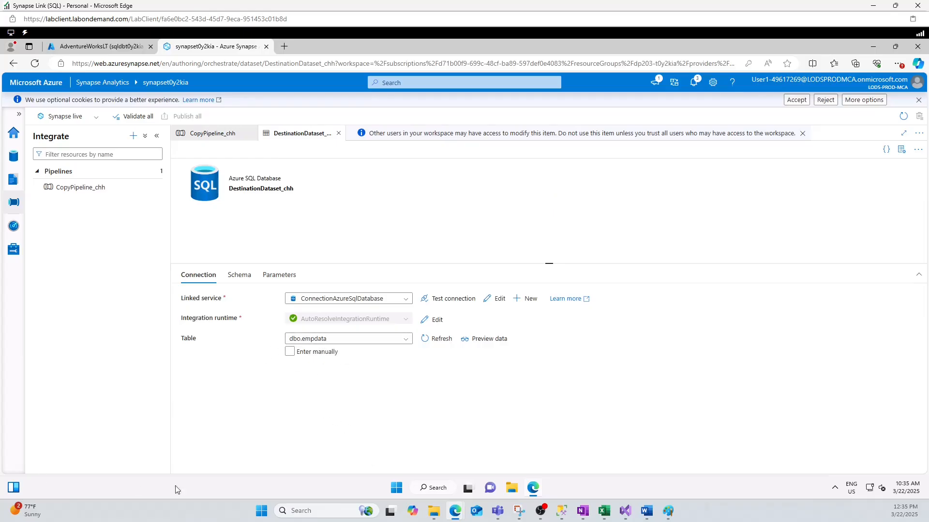
mouse_move(564, 516)
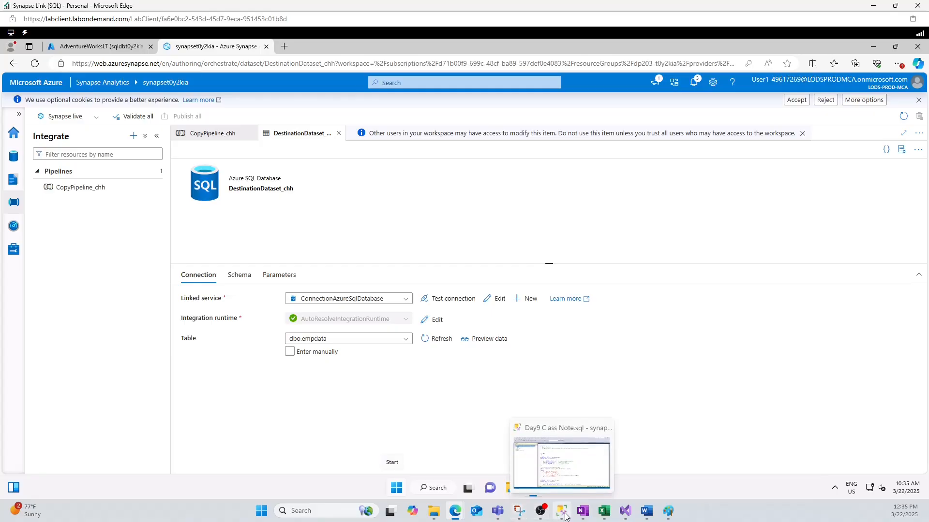
click(565, 516)
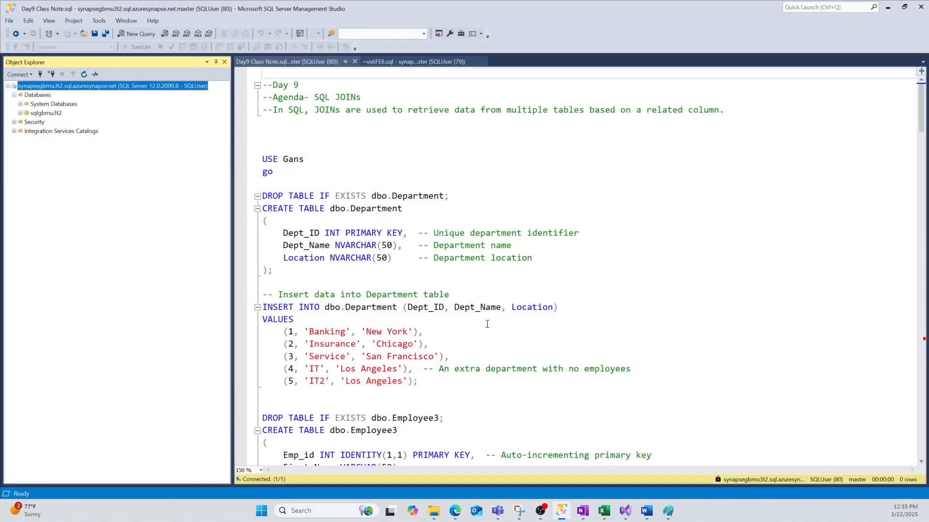
click(561, 515)
mouse_move(417, 514)
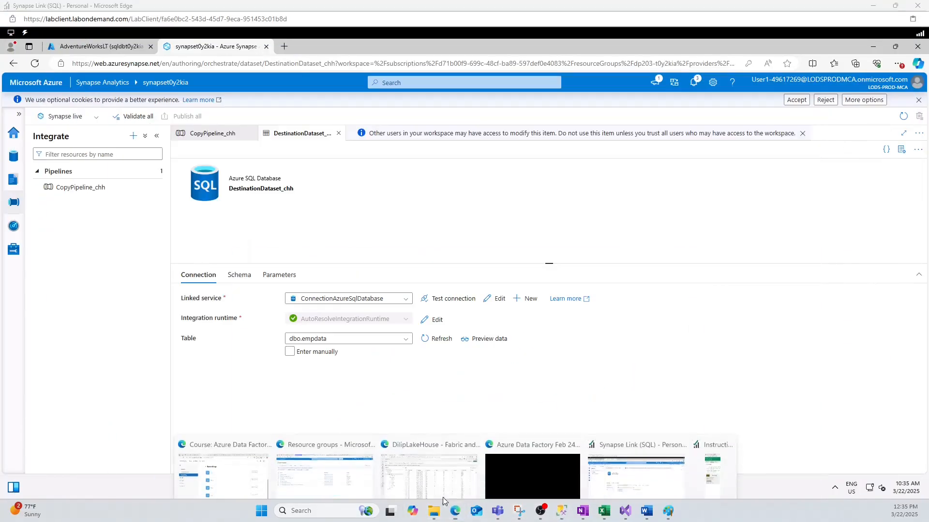
mouse_move(310, 471)
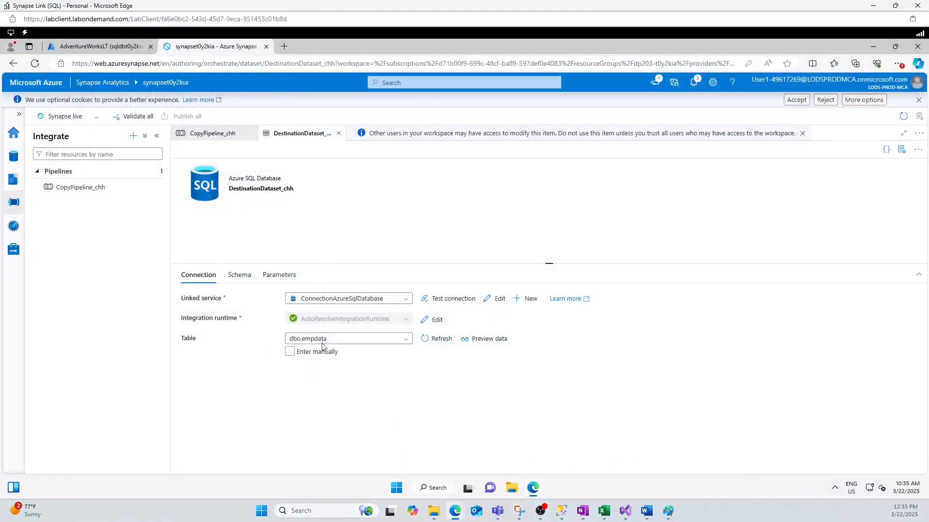
Change the query in the AdventureWorksLT query editor to "Select * from dbo.empdata" and run it
click(97, 47)
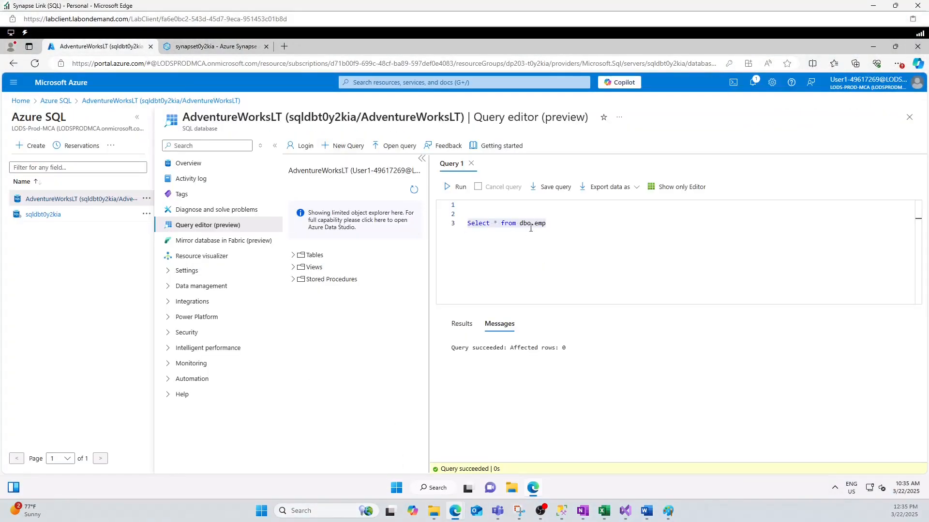
click(568, 230)
text(data)
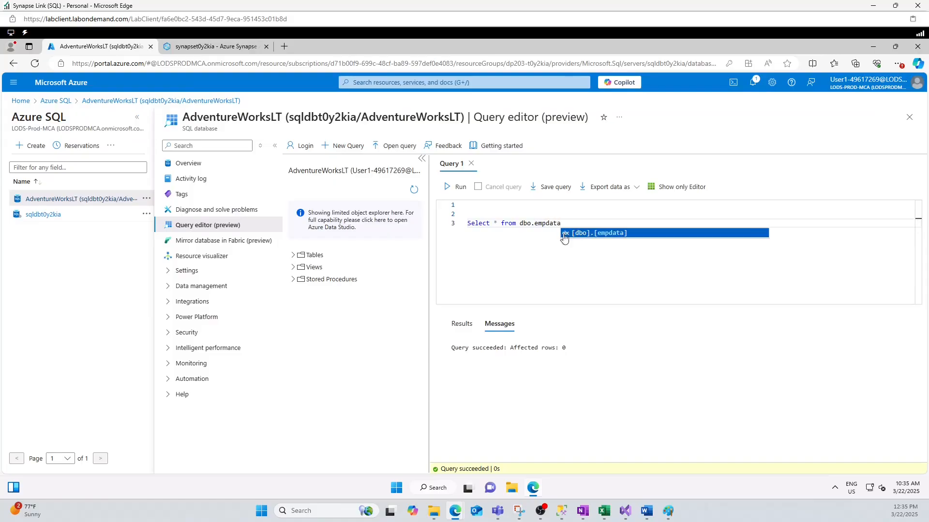
click(454, 224)
click(457, 187)
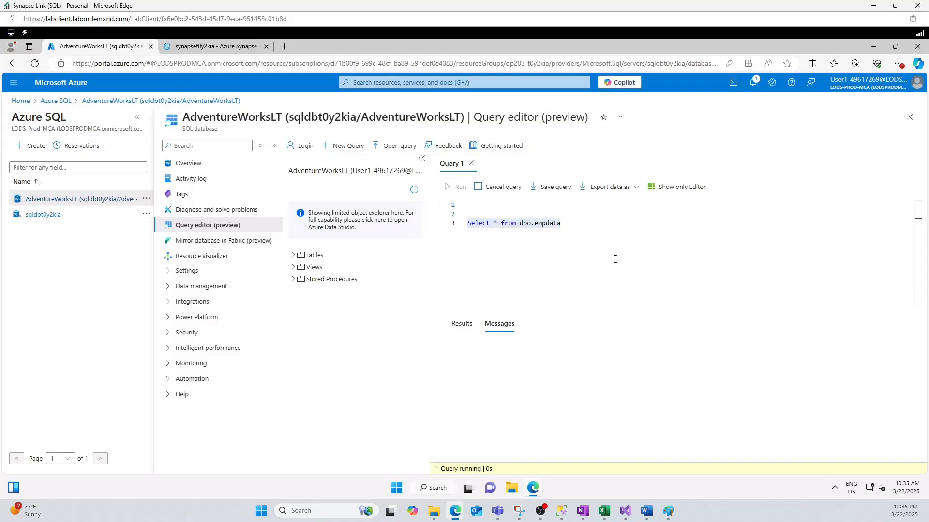
Examine the FirstName and LastName rows returned from dbo.empdata for the copied and repeated records
drag(730, 427, 534, 379)
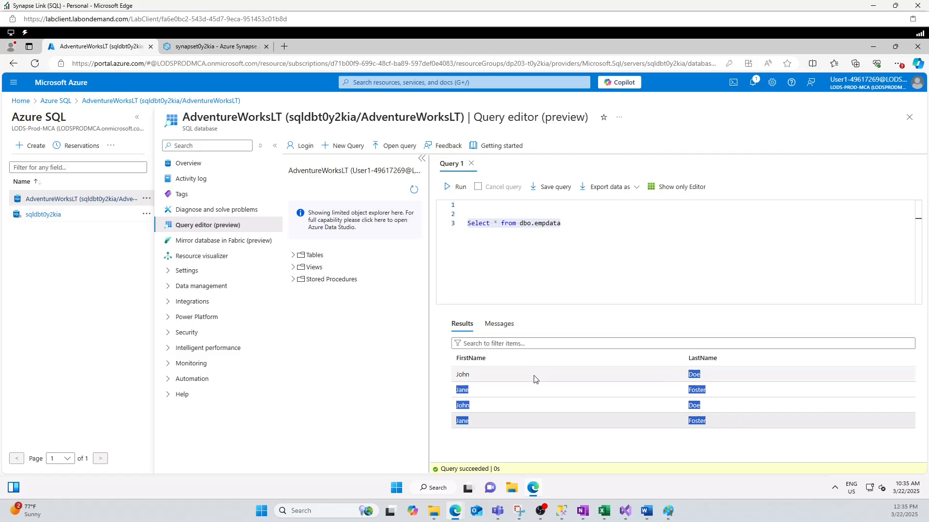
right_click(460, 380)
click(562, 230)
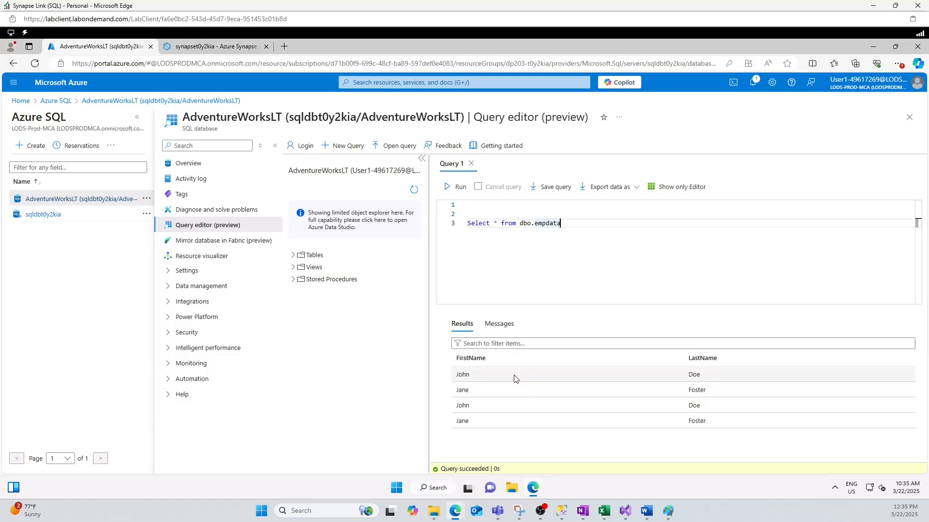
drag(718, 387, 655, 369)
drag(713, 419, 474, 380)
click(508, 389)
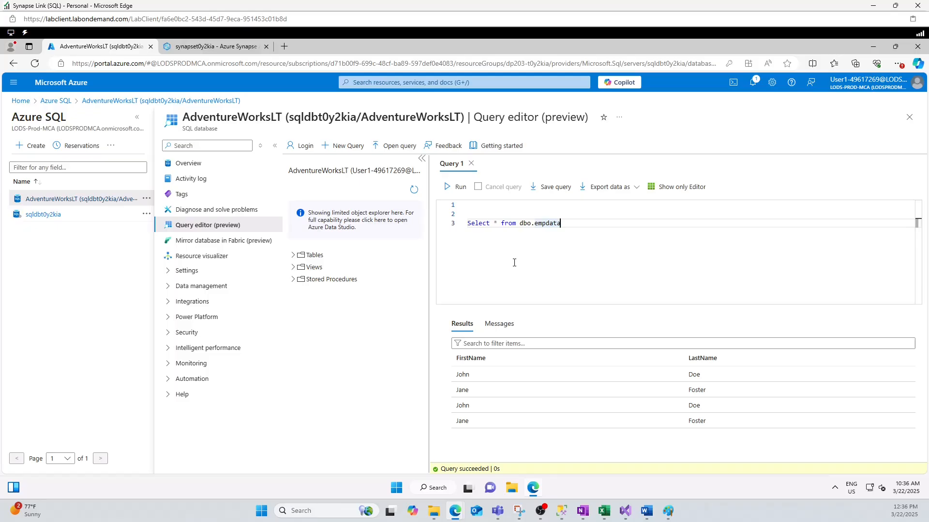
Start a new ingest task from the Synapse home page and advance the Copy Data tool to the source data store
click(209, 47)
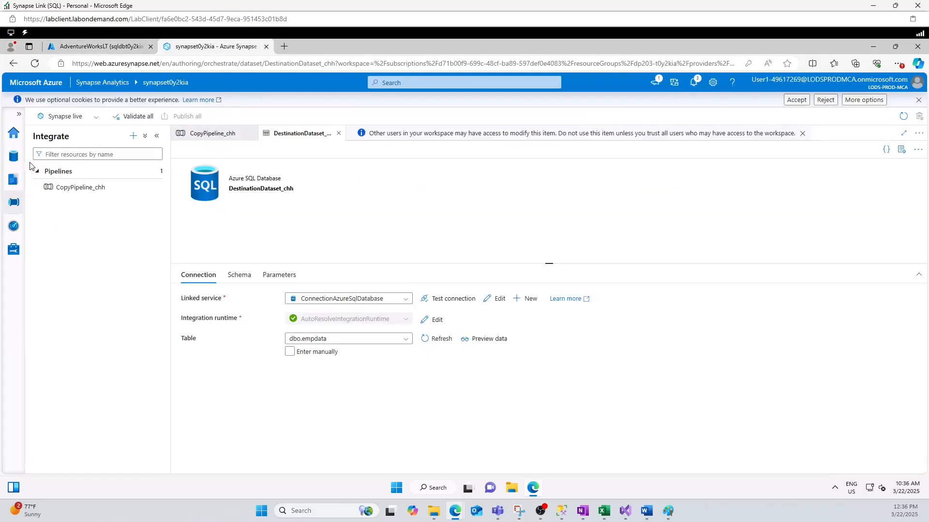
click(14, 133)
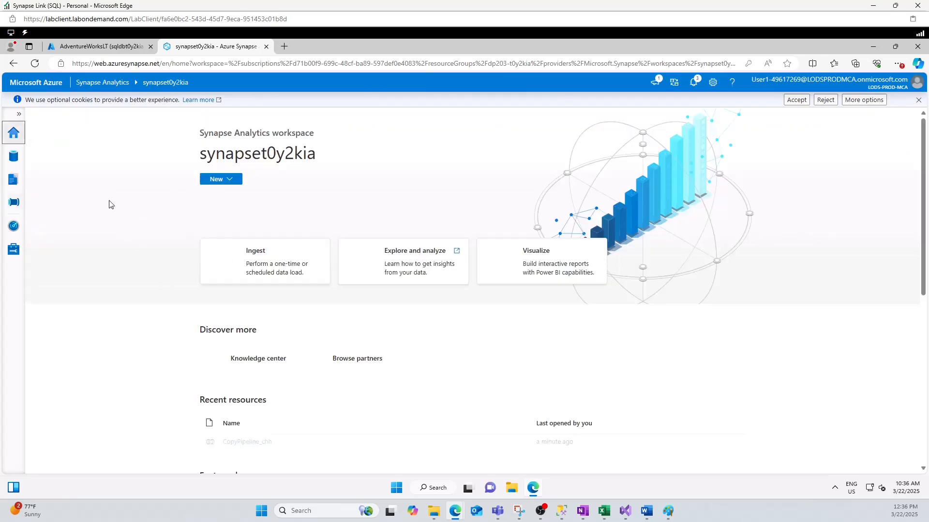
click(261, 263)
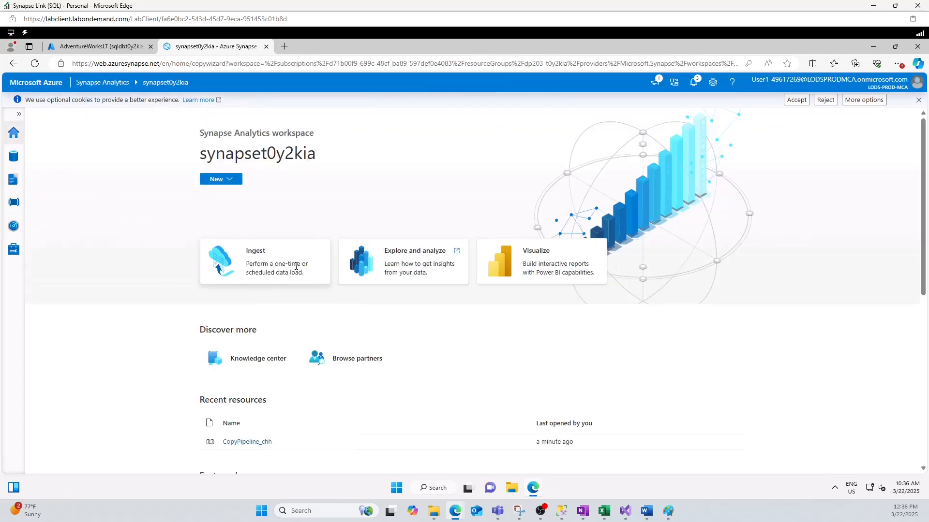
click(219, 461)
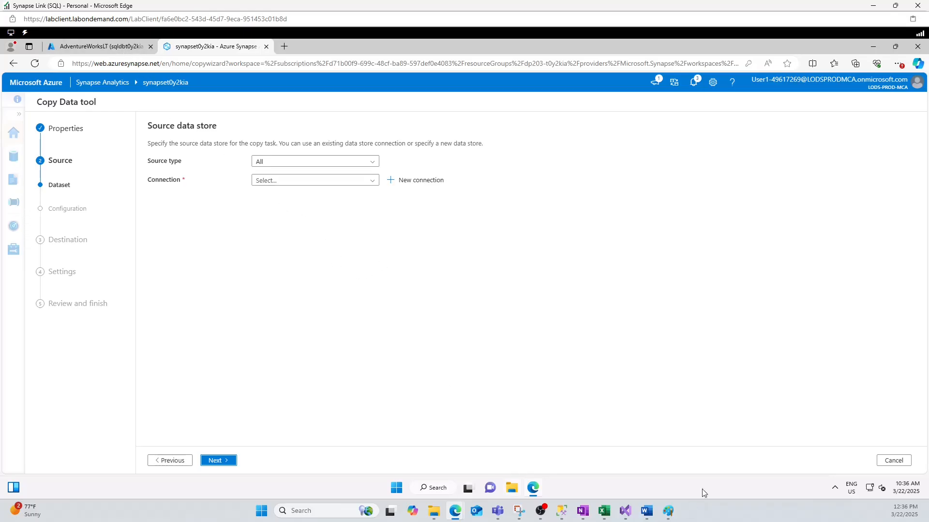
Switch to the ADF Overview drawing in Paint to review the Copy Data tool workflow
click(667, 511)
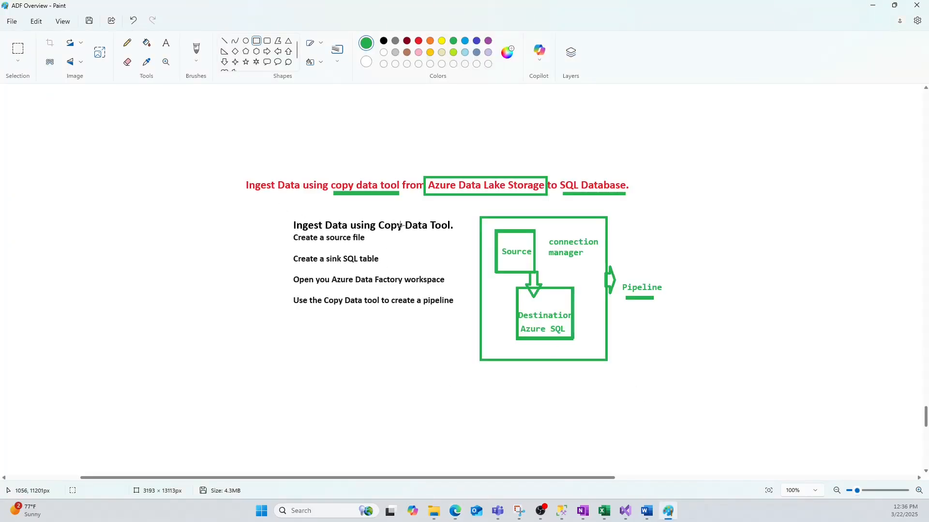